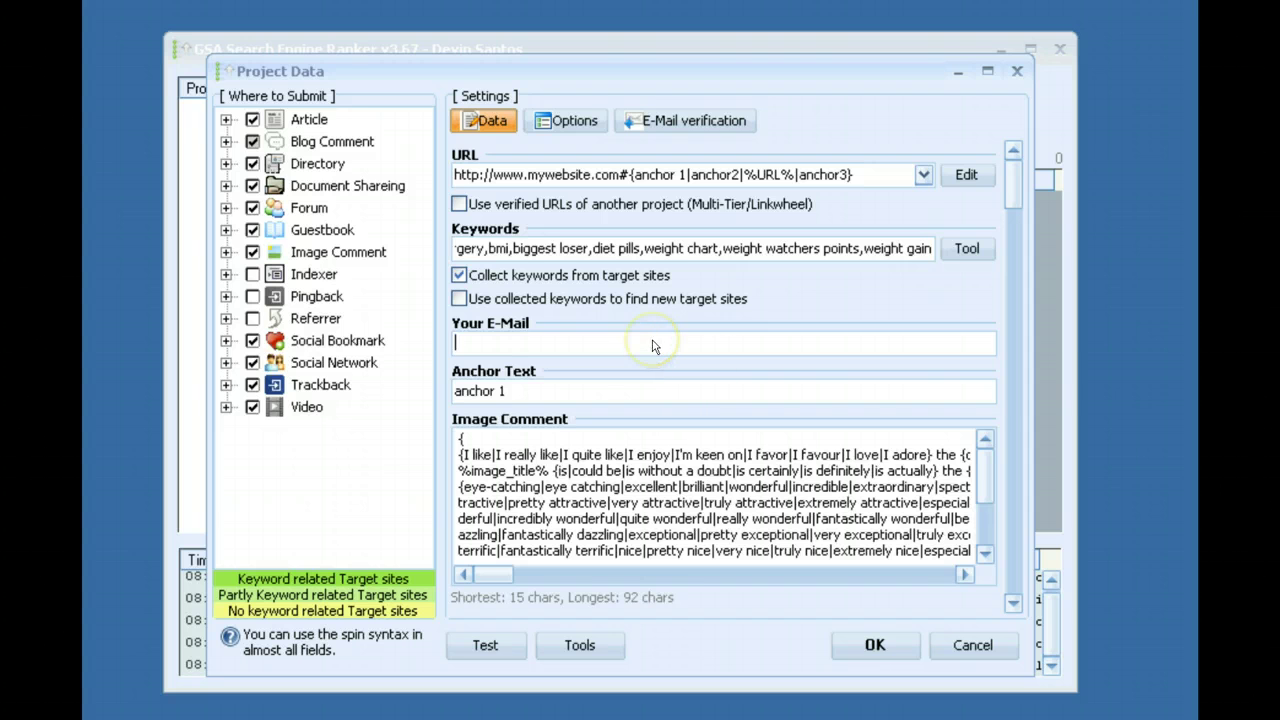
Disable the engines that use the Website Title (German) field in the project data.
mouse_move(653, 346)
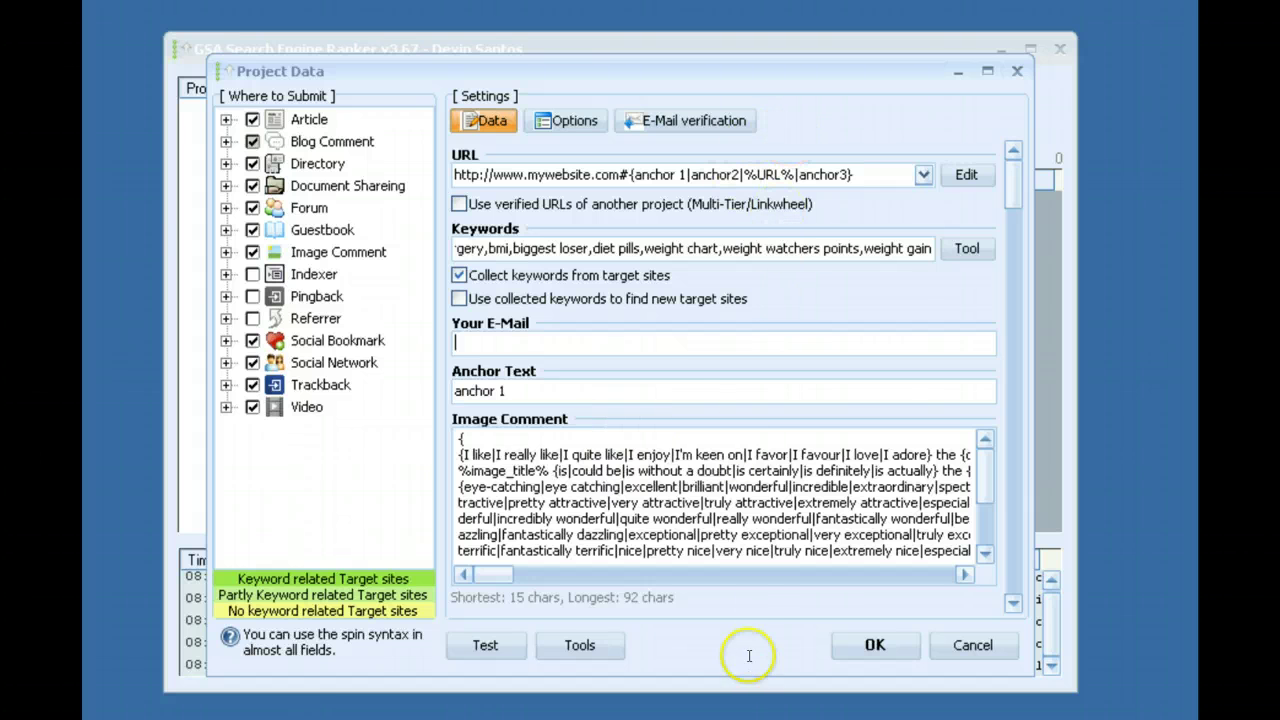
left_click(591, 454)
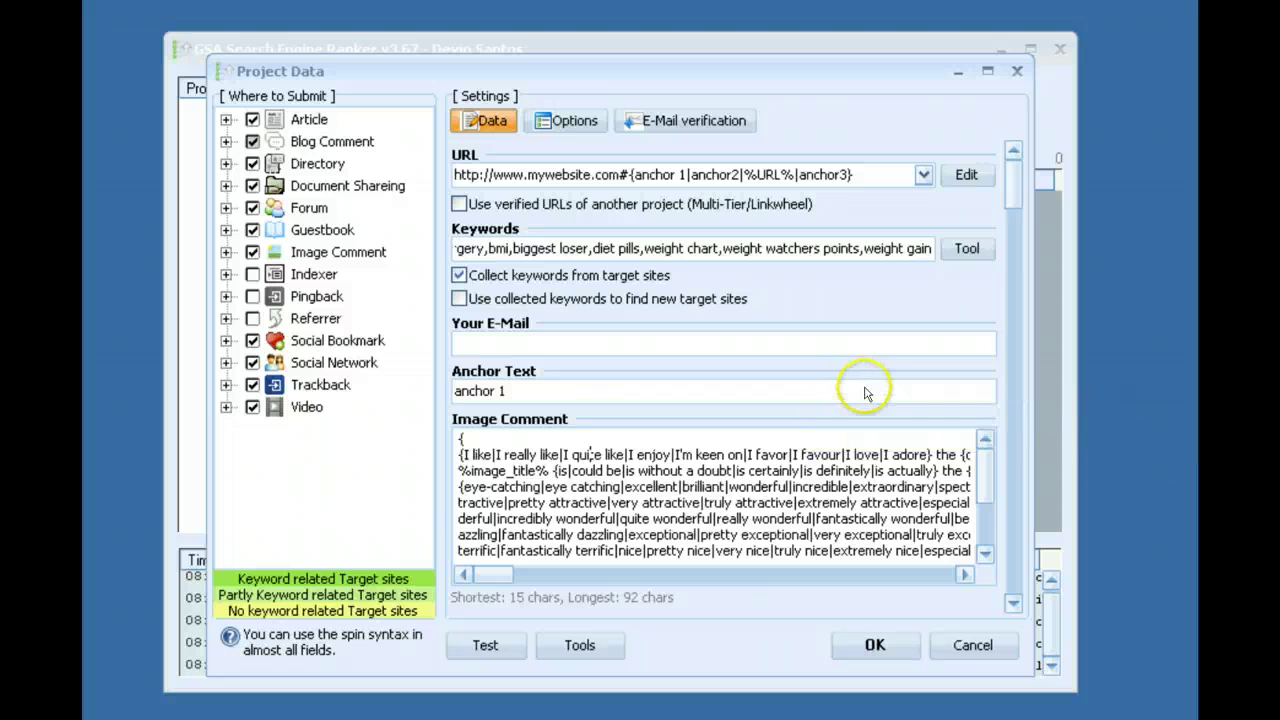
left_click_drag(1014, 168, 1007, 506)
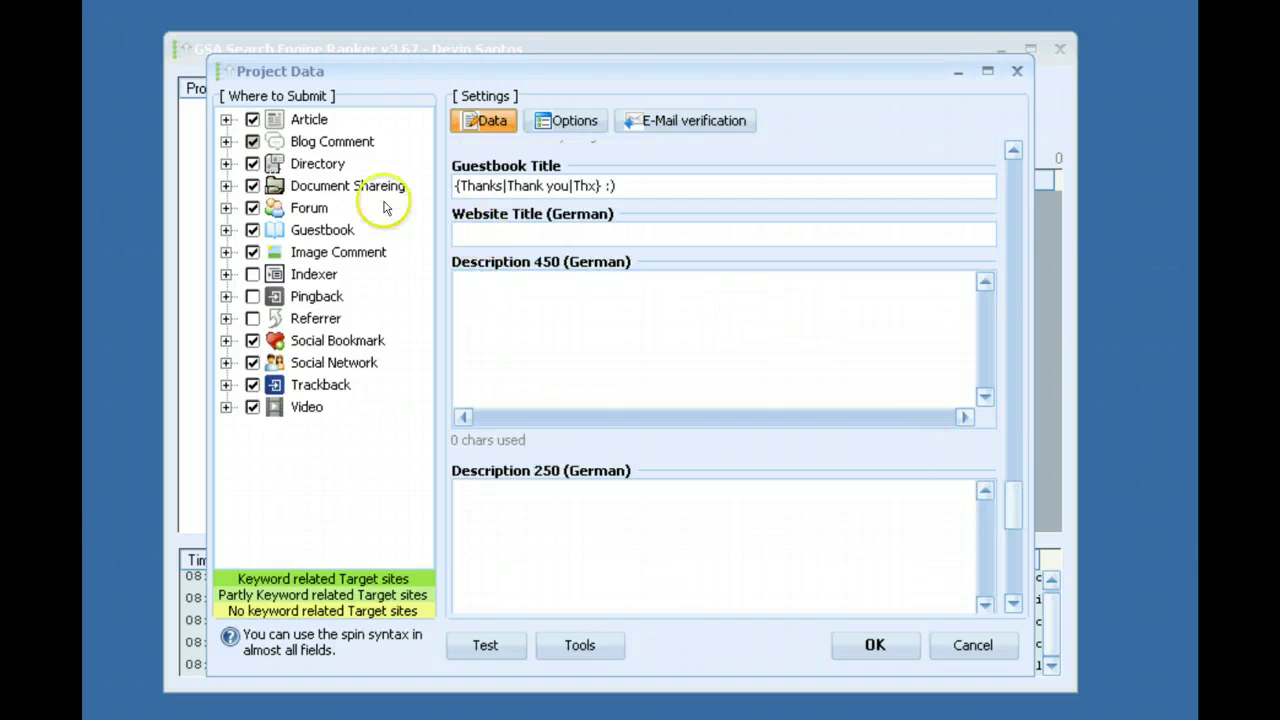
left_click(1012, 566)
left_click(1014, 591)
left_click(1015, 550)
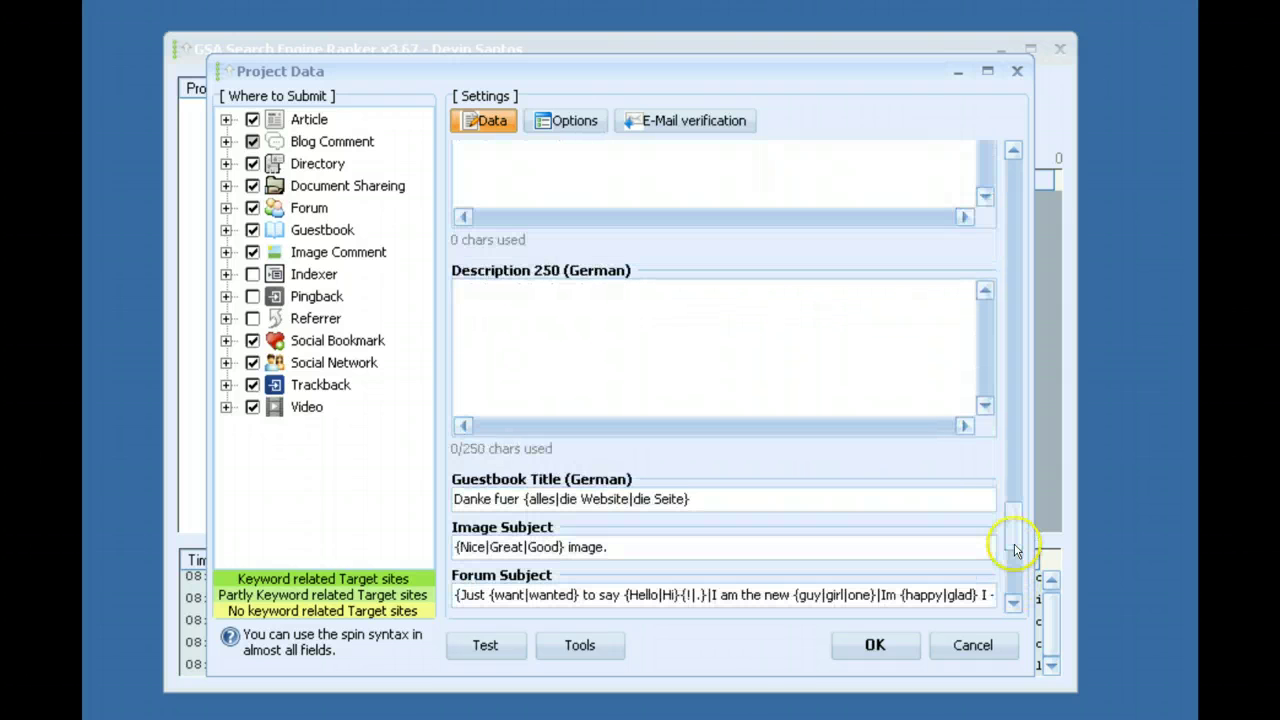
left_click(1020, 502)
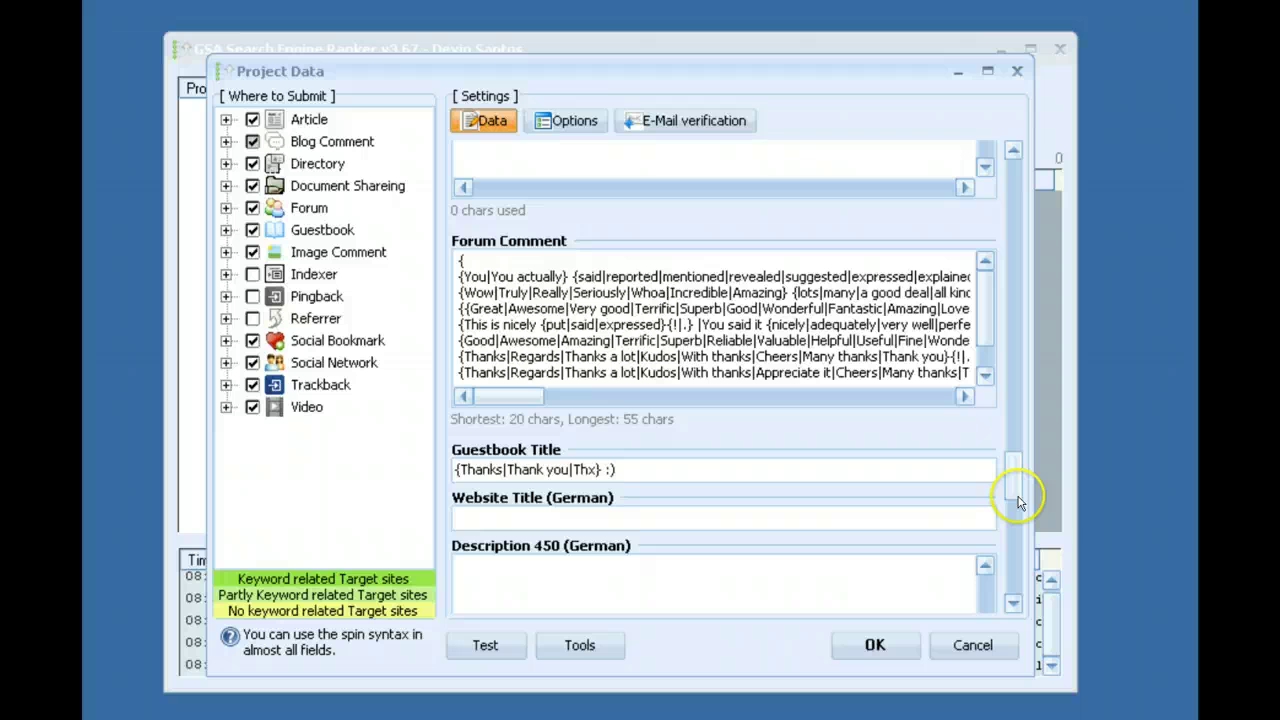
left_click(1014, 484)
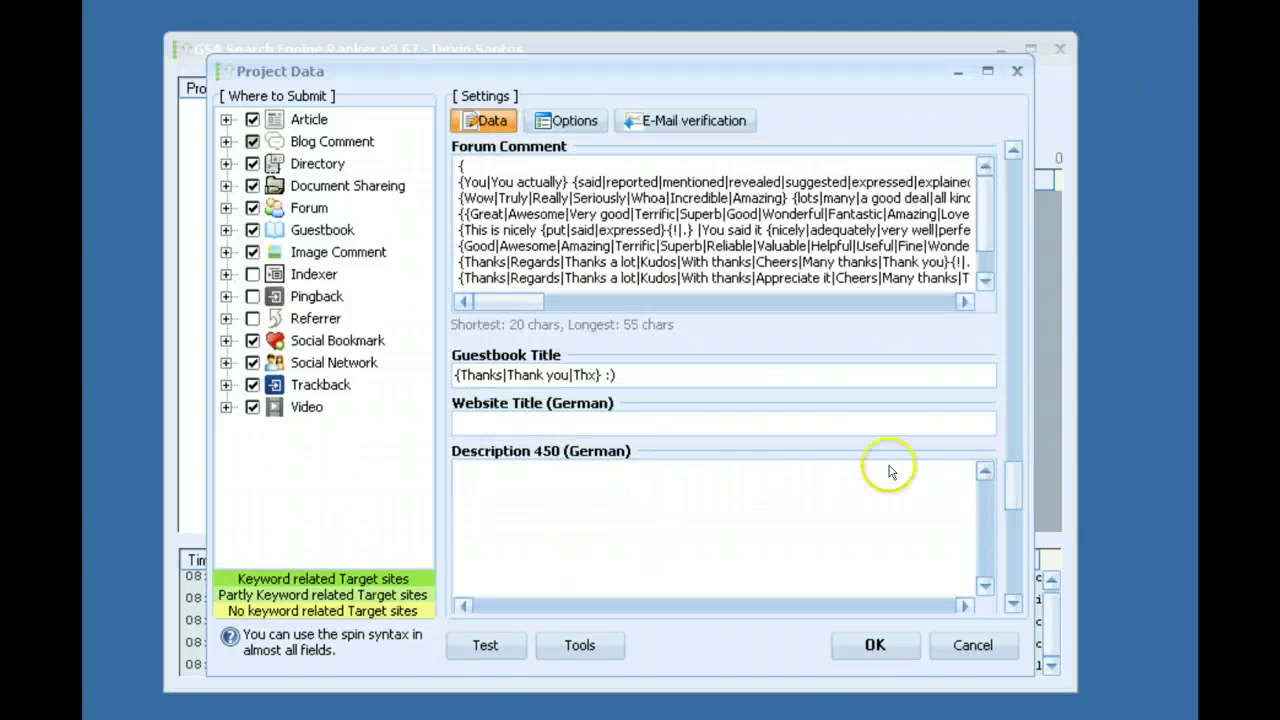
right_click(633, 425)
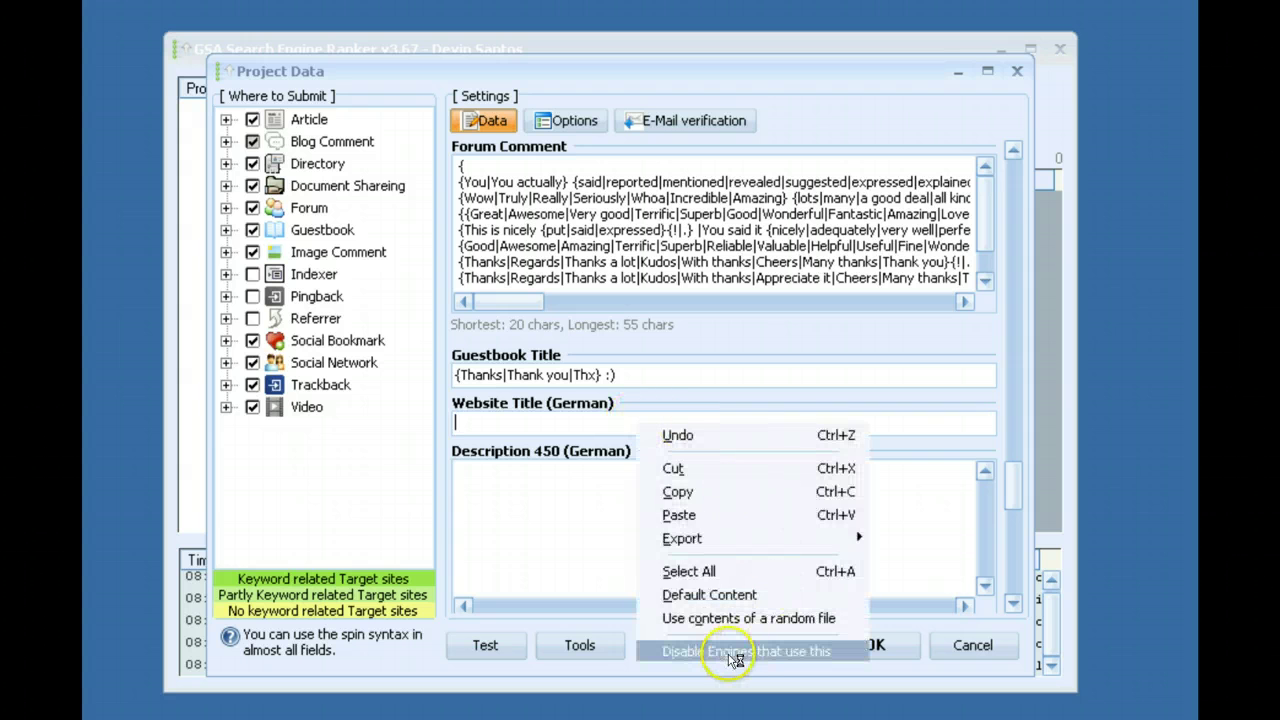
left_click(750, 652)
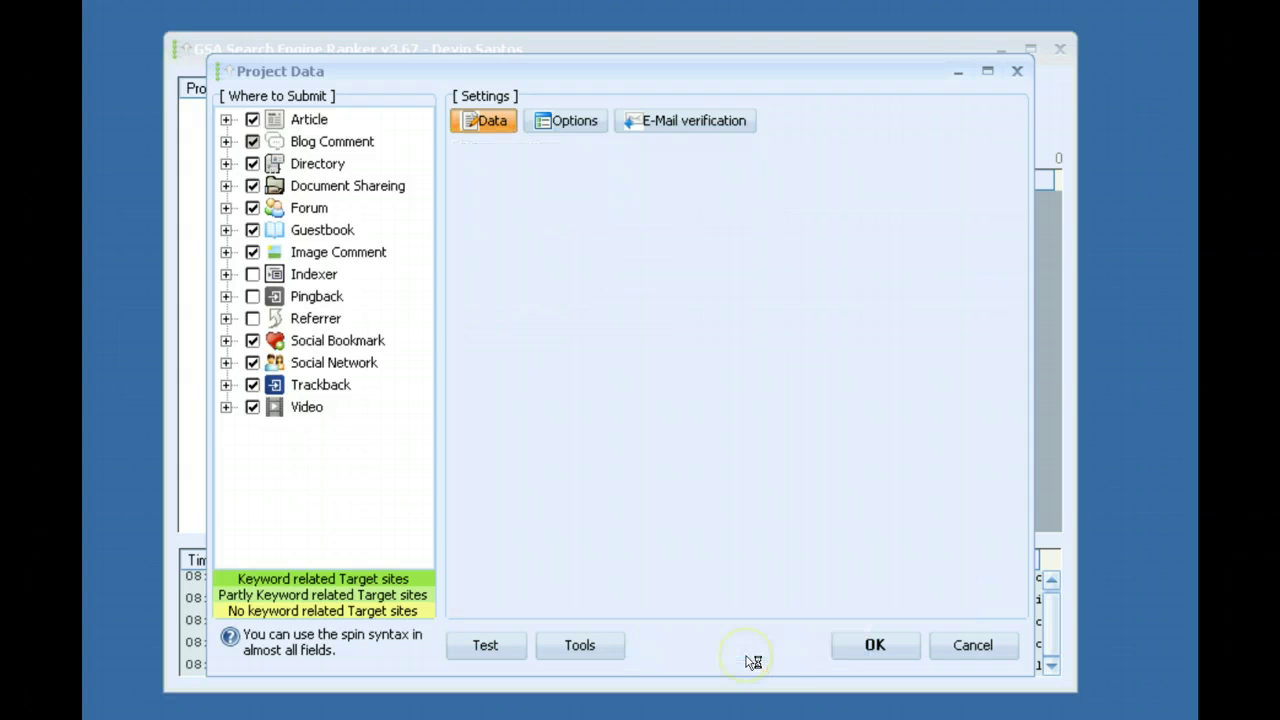
Disable the engines that use the Description 450 (Polish) field.
left_click_drag(1009, 200, 1020, 572)
right_click(666, 224)
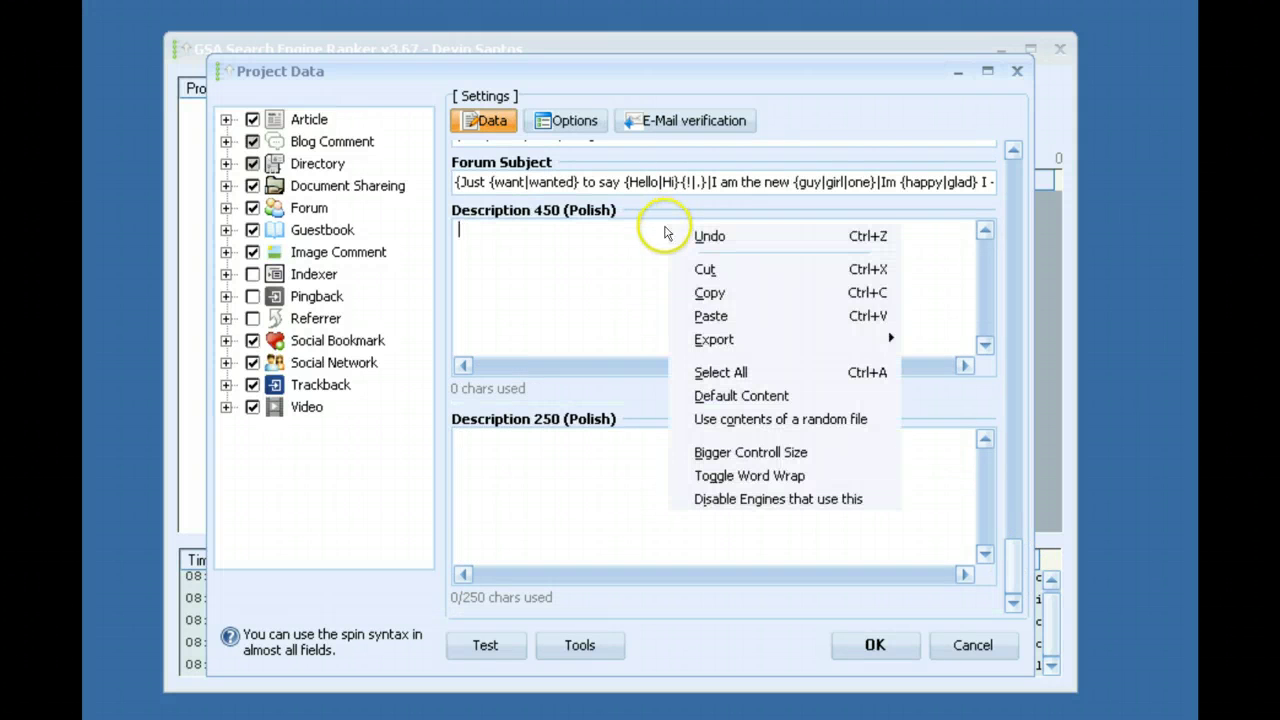
left_click(748, 500)
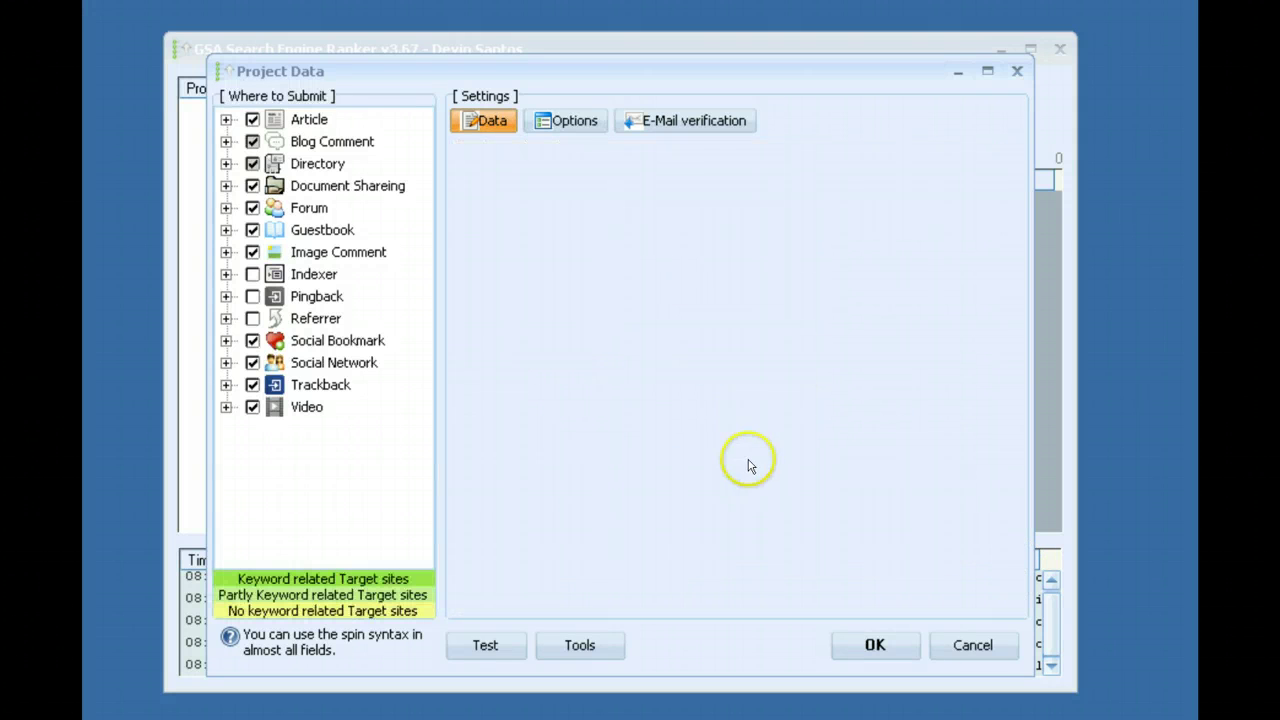
Disable the engines that use the Guestbook Title (German) field.
left_click_drag(1008, 210, 995, 470)
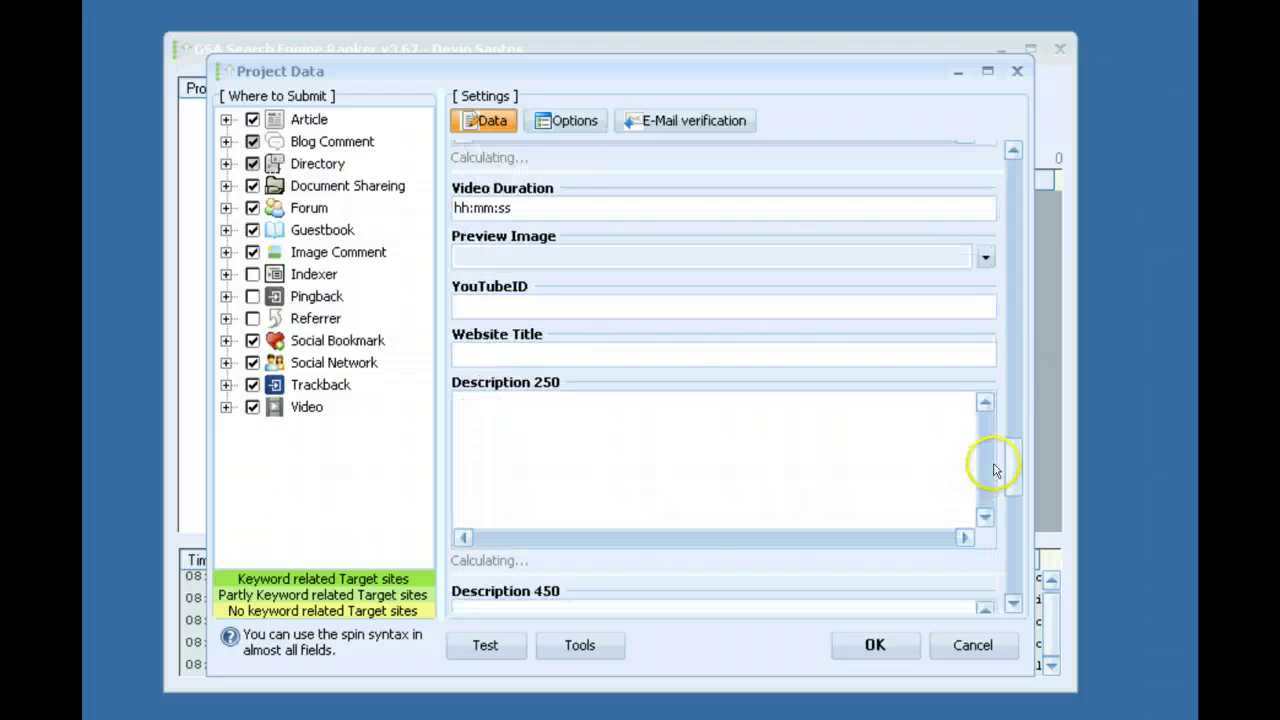
scroll(1020, 486, "down", 5)
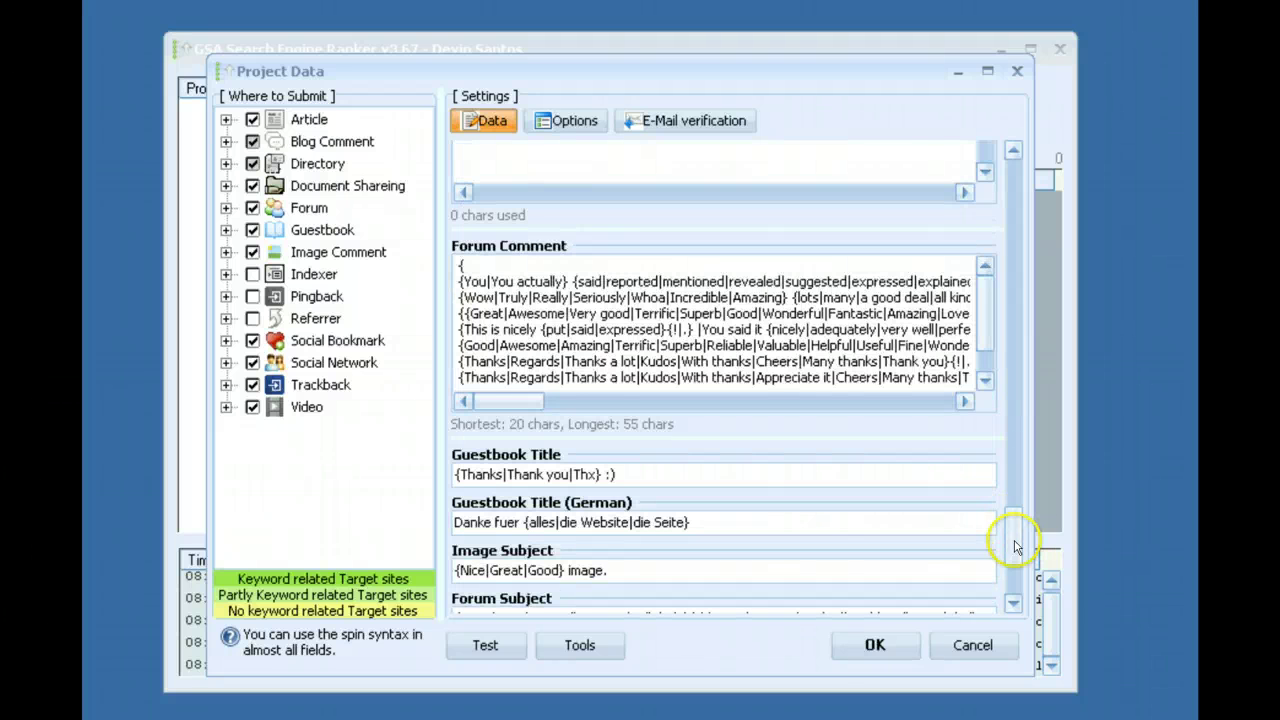
scroll(1006, 580, "down", 3)
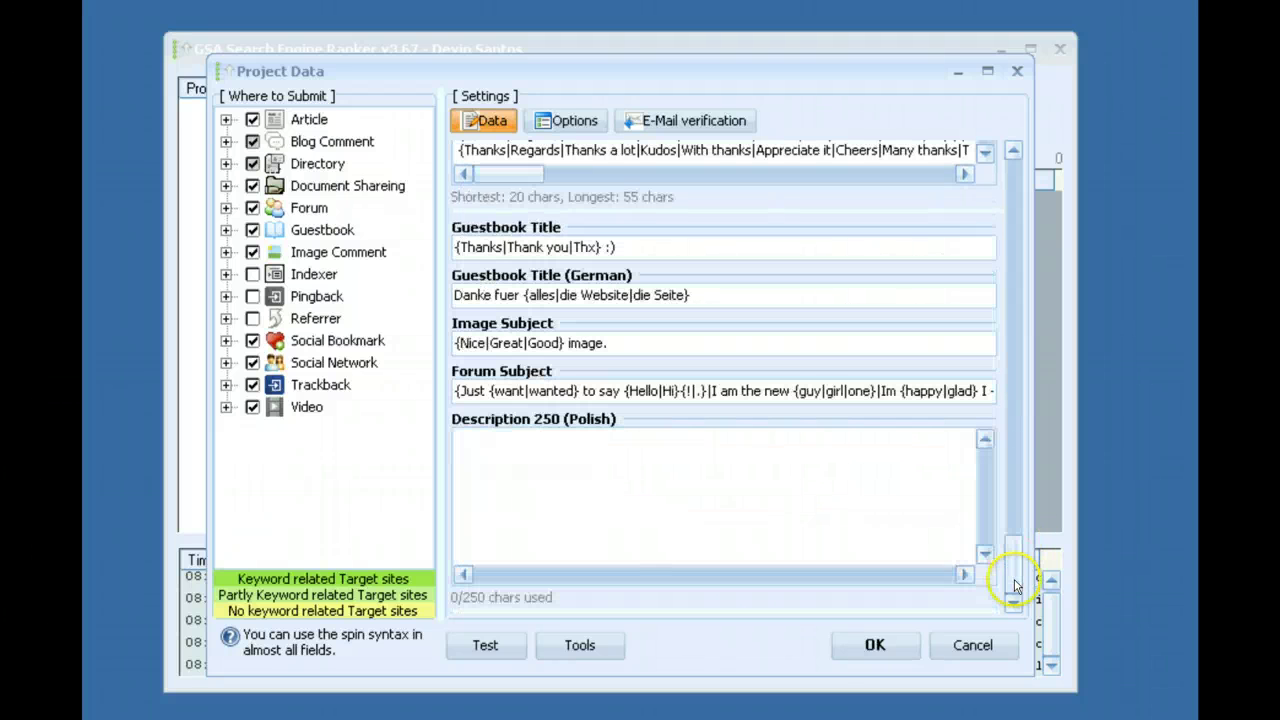
right_click(717, 294)
left_click(812, 527)
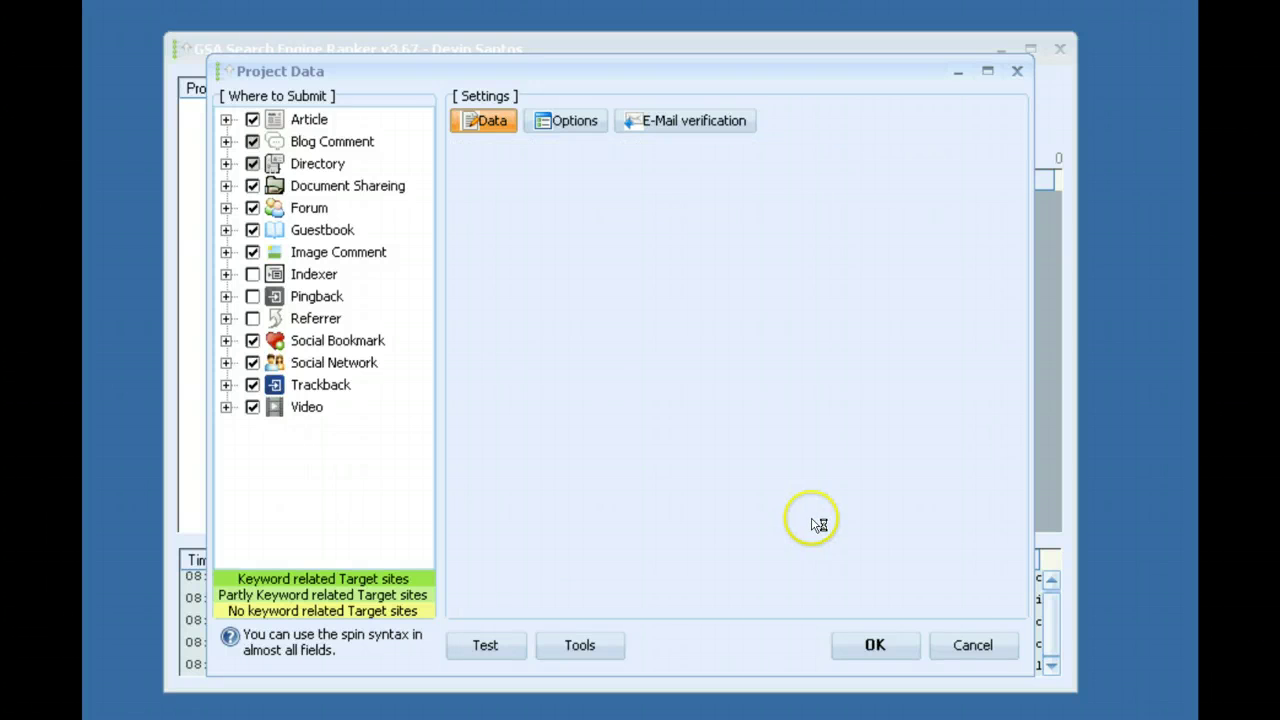
Disable the engines that use the Description 250 (Polish) field.
left_click_drag(1012, 207, 1003, 616)
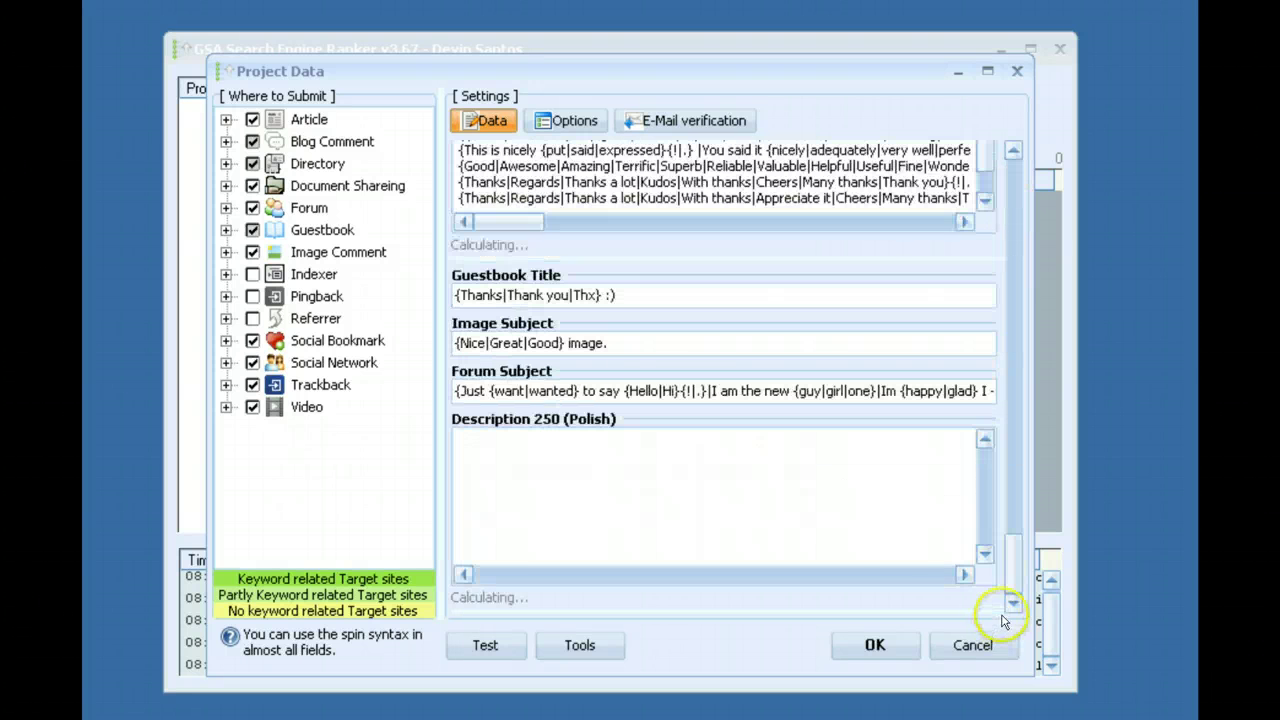
right_click(780, 490)
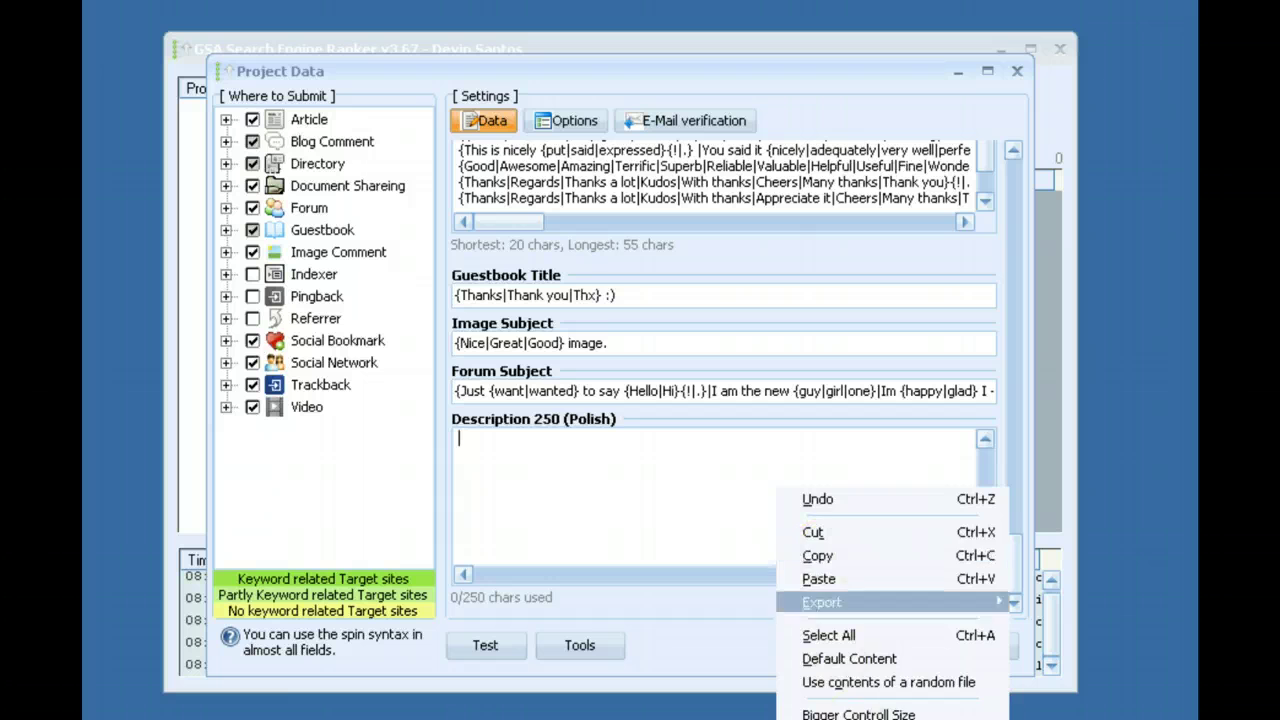
left_click(790, 719)
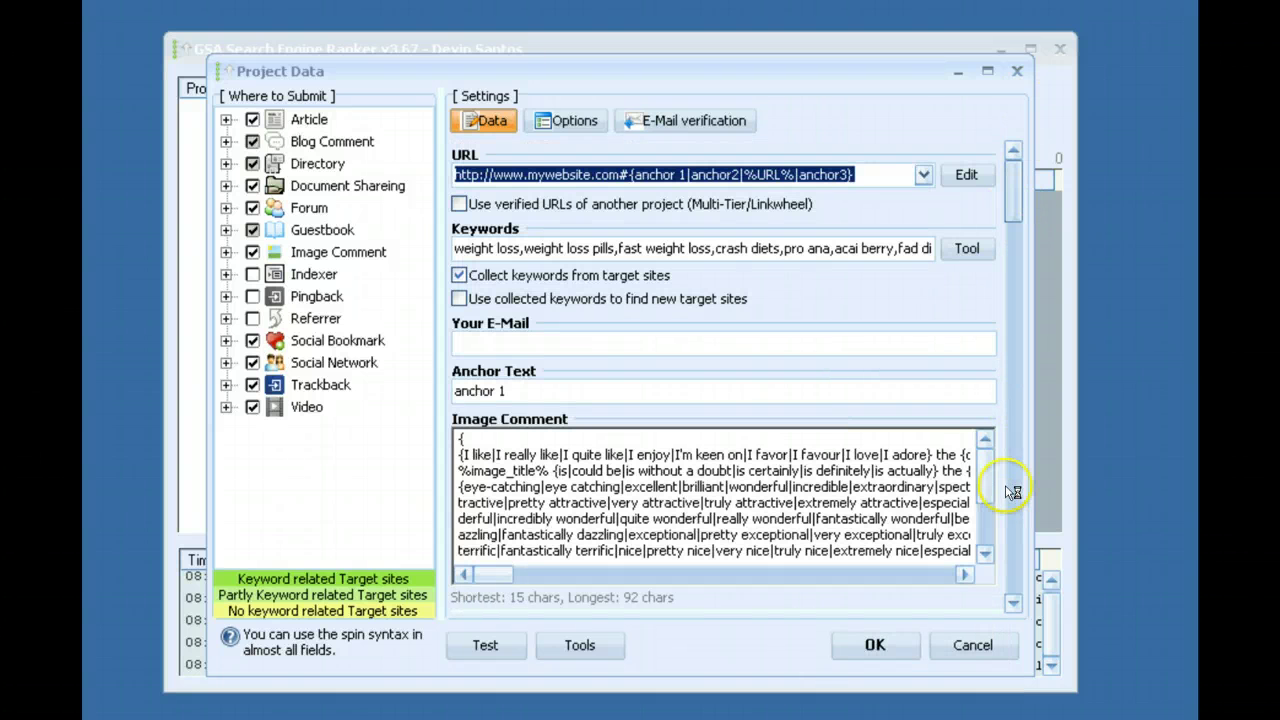
Review the remaining project data fields, including the hints for Image Comment, Website Title and YouTubeID.
scroll(1010, 240, "down", 5)
left_click_drag(1008, 492, 1016, 536)
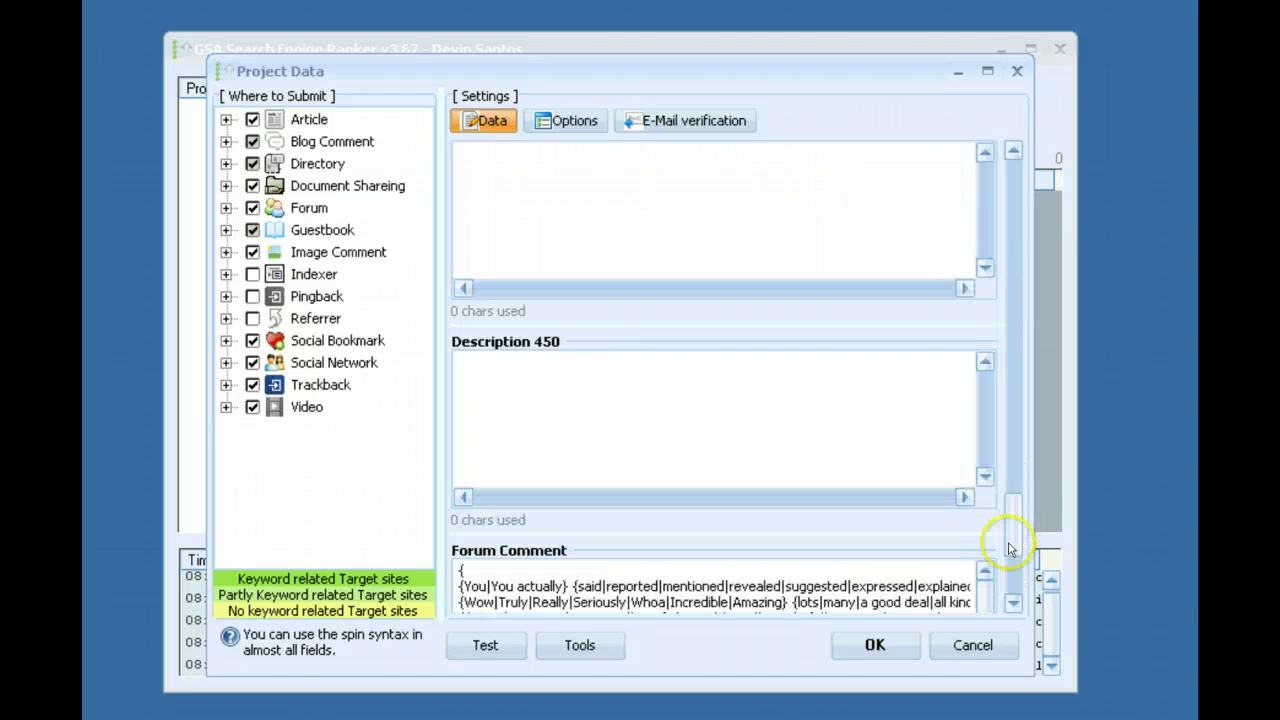
left_click(1012, 595)
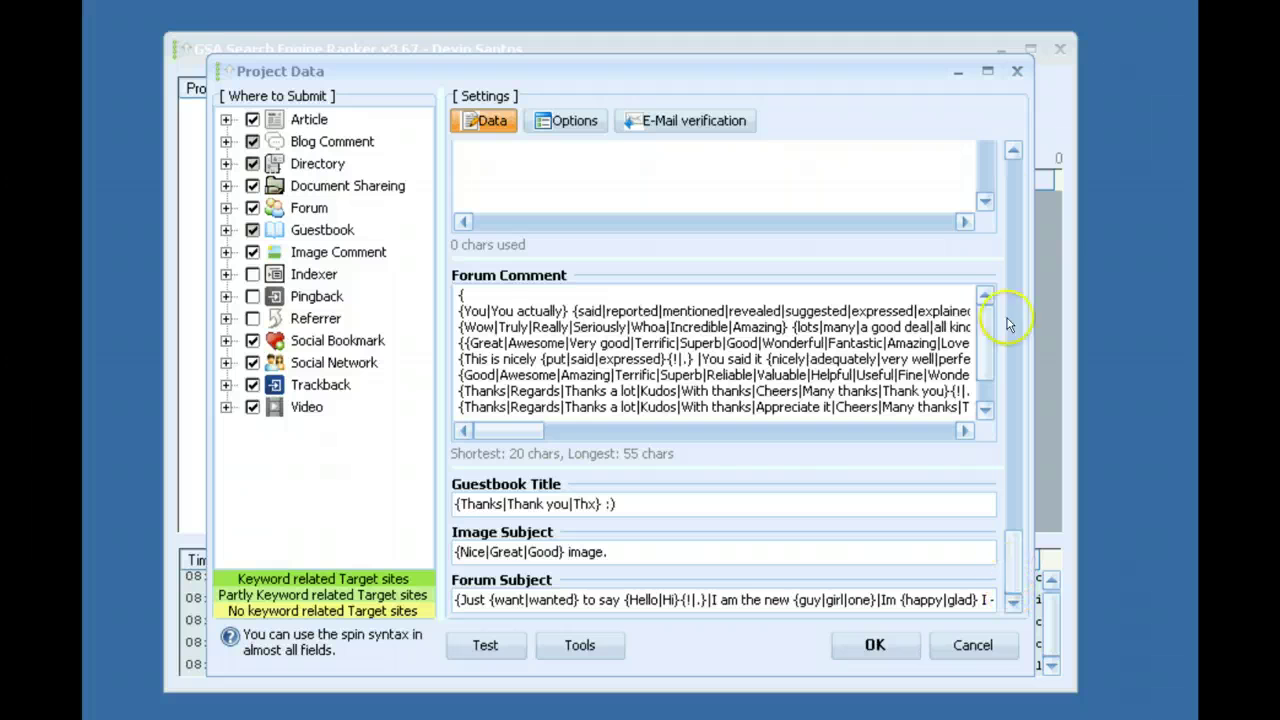
left_click_drag(1007, 319, 1008, 193)
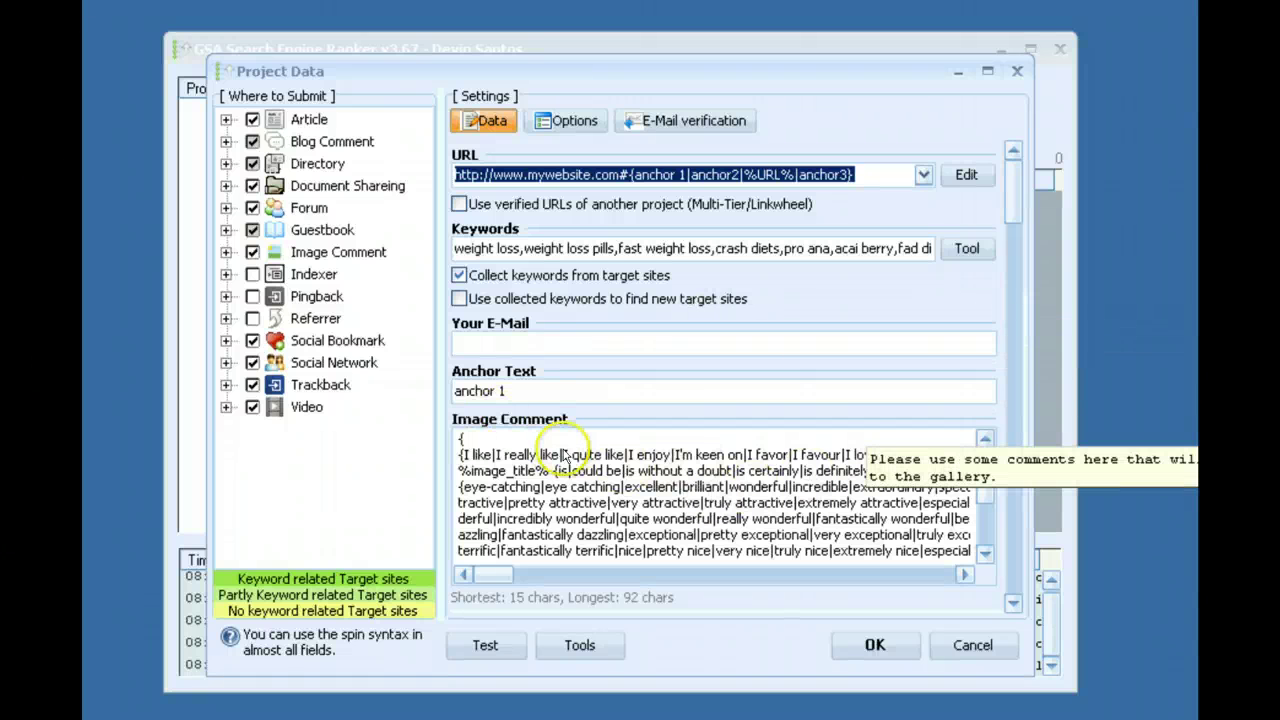
left_click_drag(1030, 170, 1014, 469)
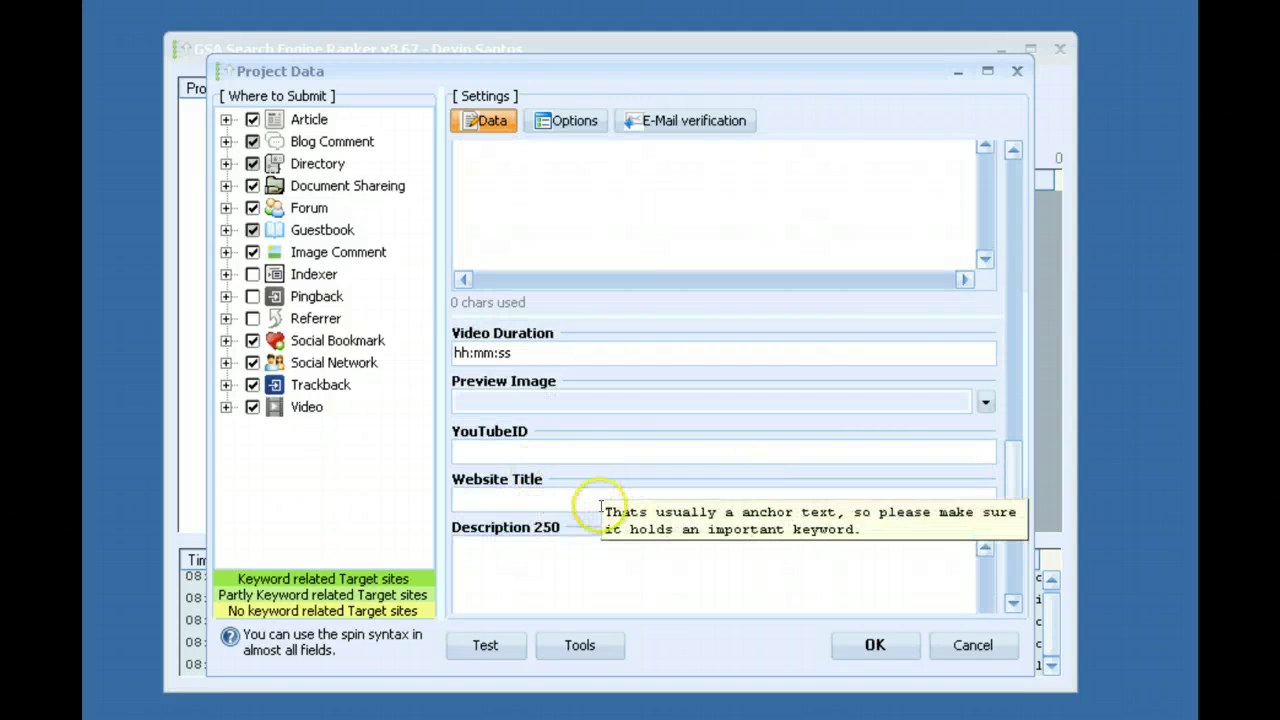
mouse_move(552, 496)
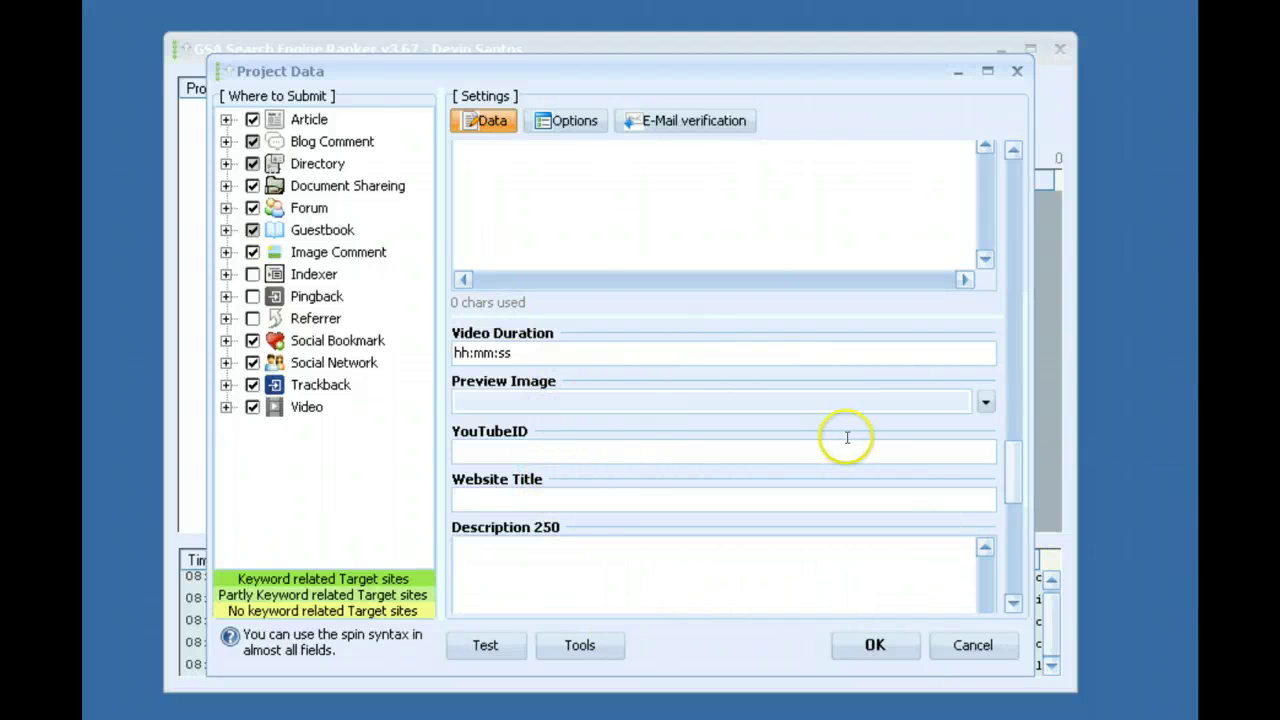
mouse_move(781, 493)
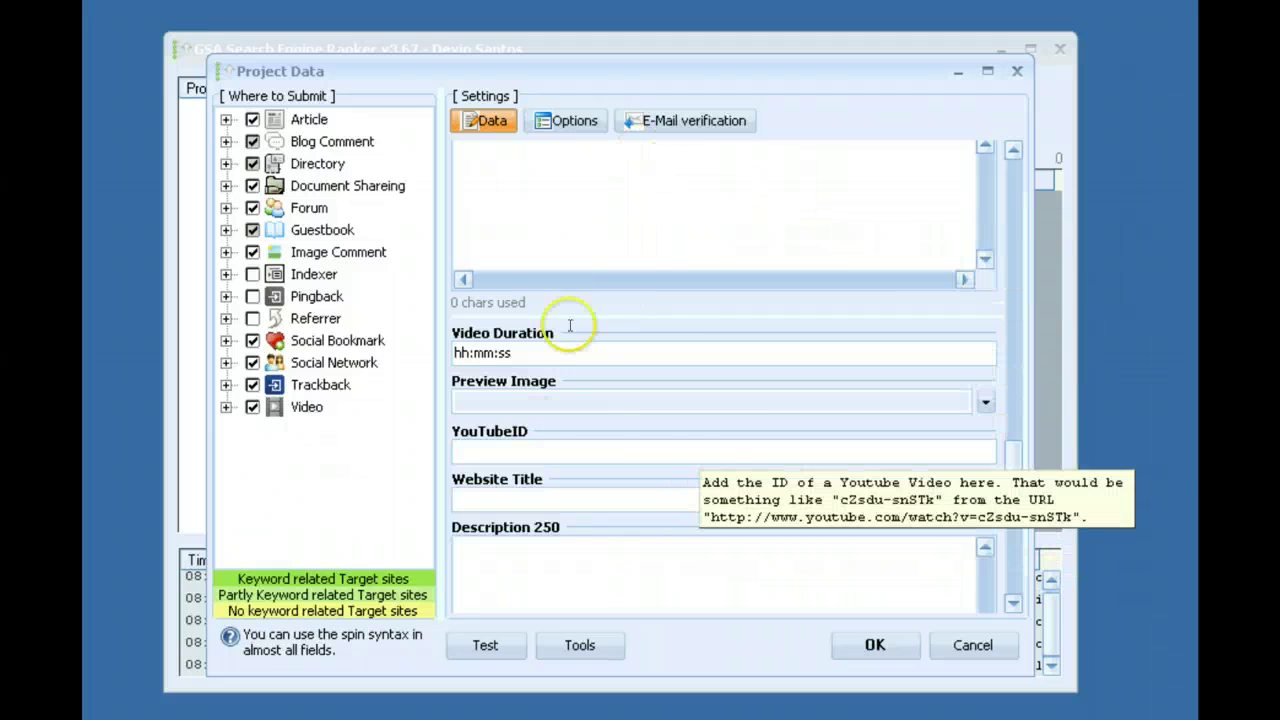
left_click_drag(1007, 460, 1010, 150)
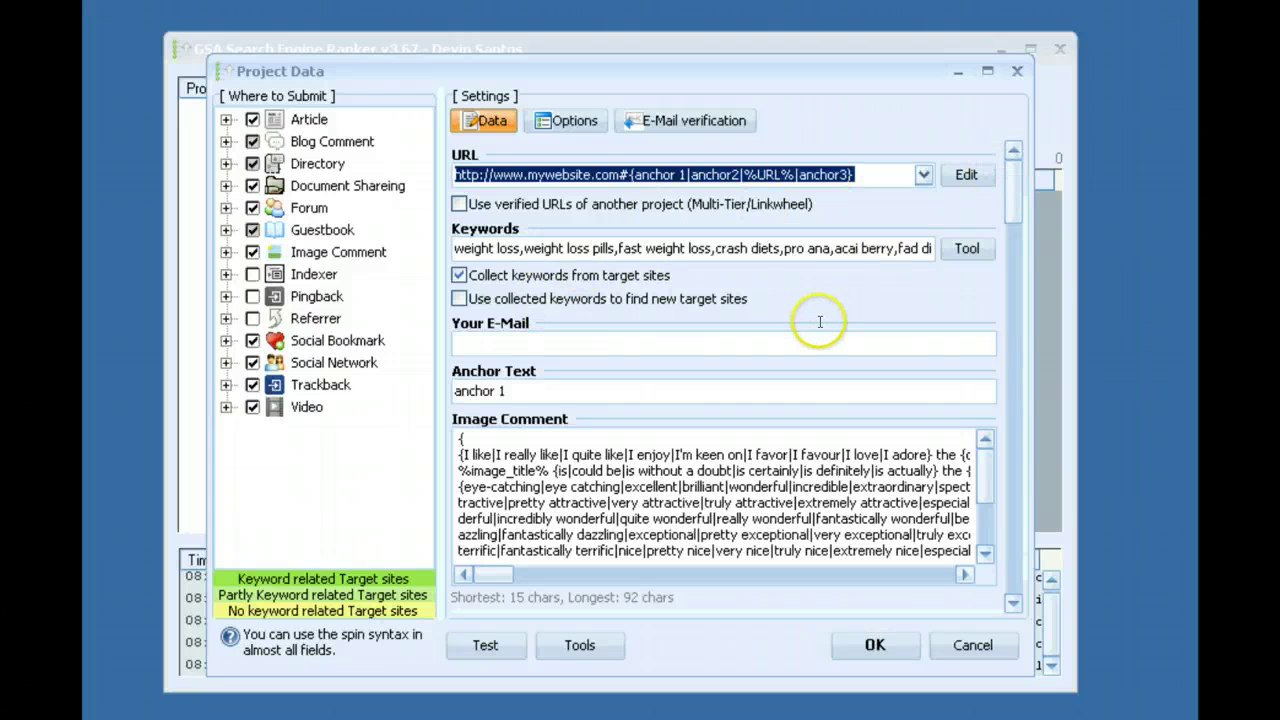
In the project options, skip sites with more than 100 outgoing links and sites with a PR below 1.
left_click(580, 124)
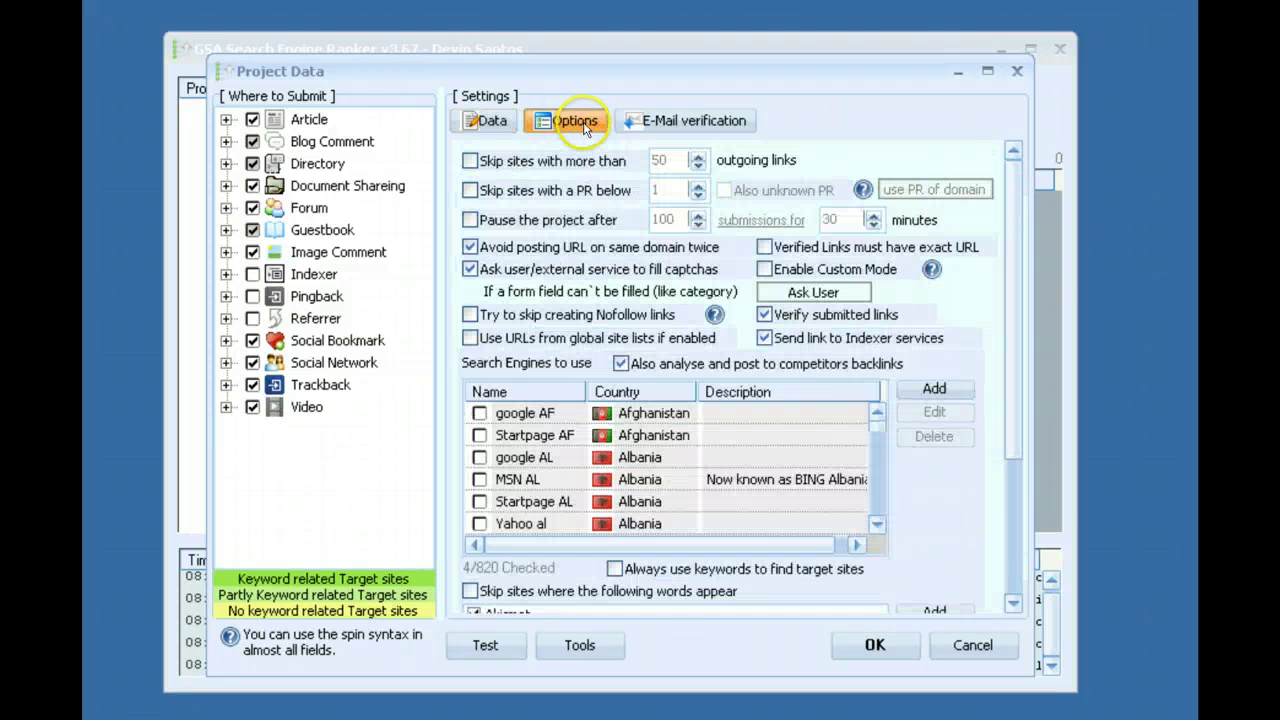
left_click_drag(610, 78, 606, 1)
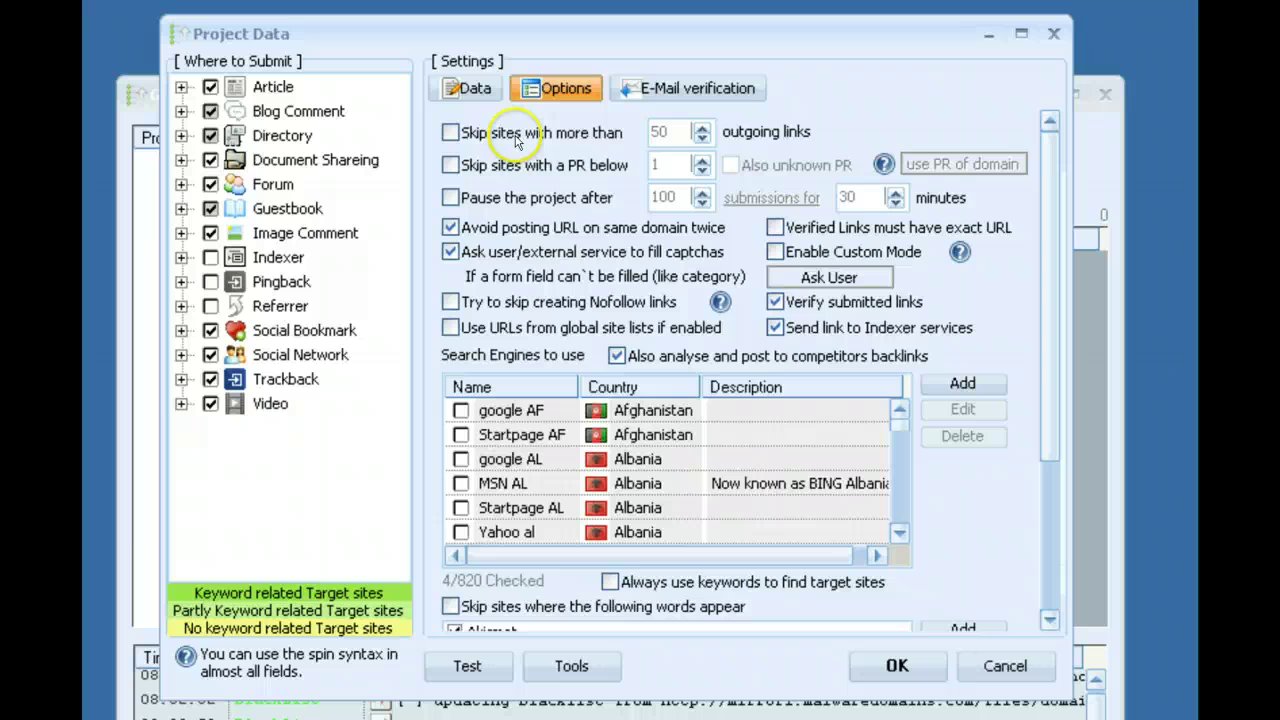
left_click(528, 155)
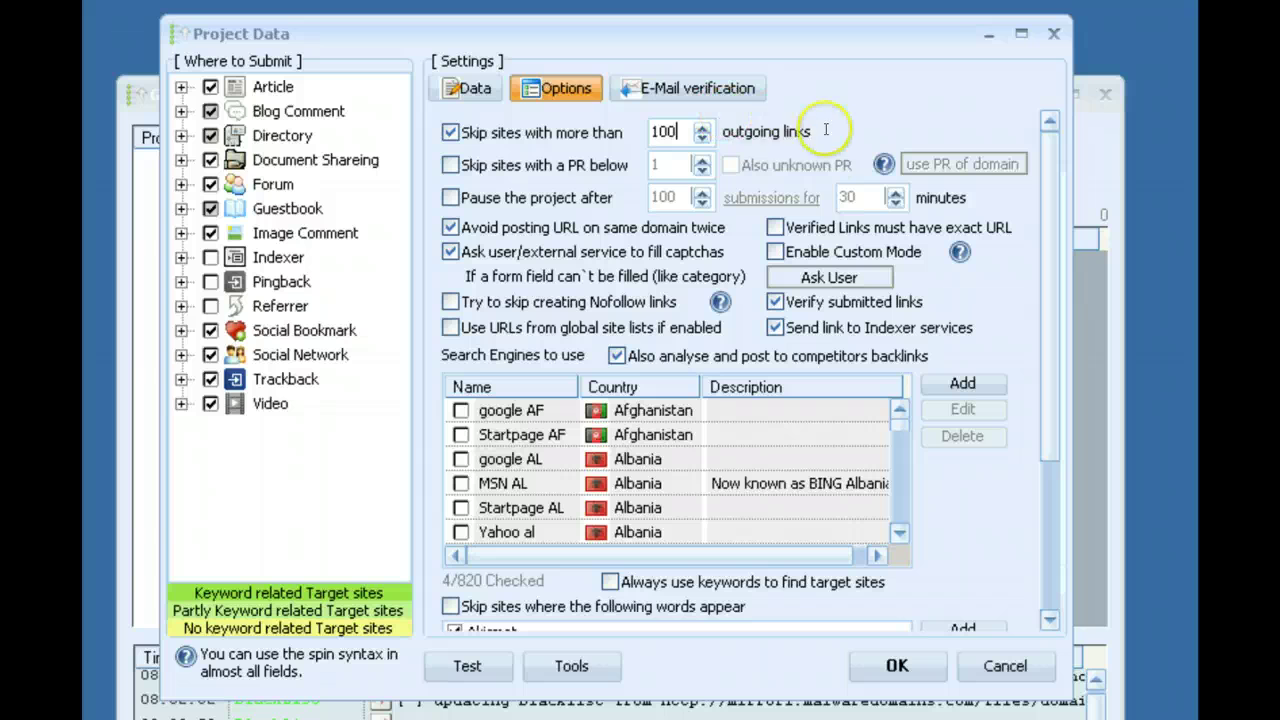
left_click(548, 172)
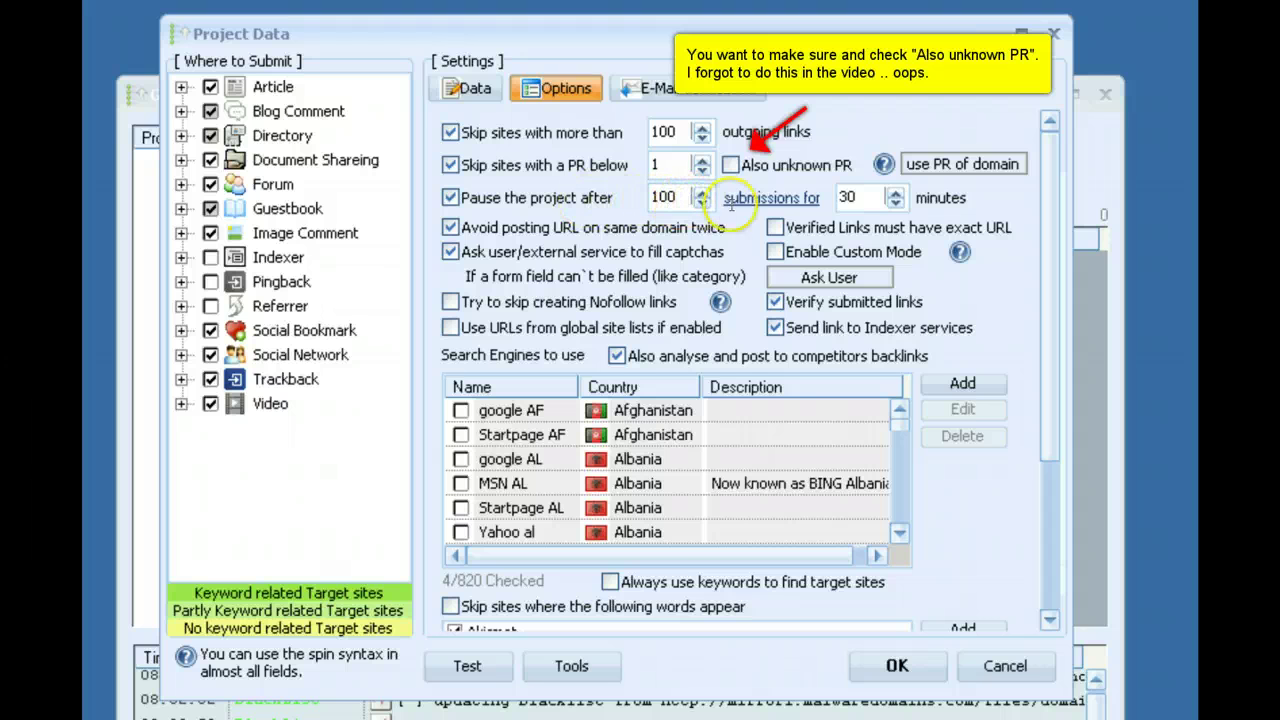
Pause the project after 100 verifications for 1440 minutes, and set form fields that can't be filled to Choose Random.
left_click(757, 204)
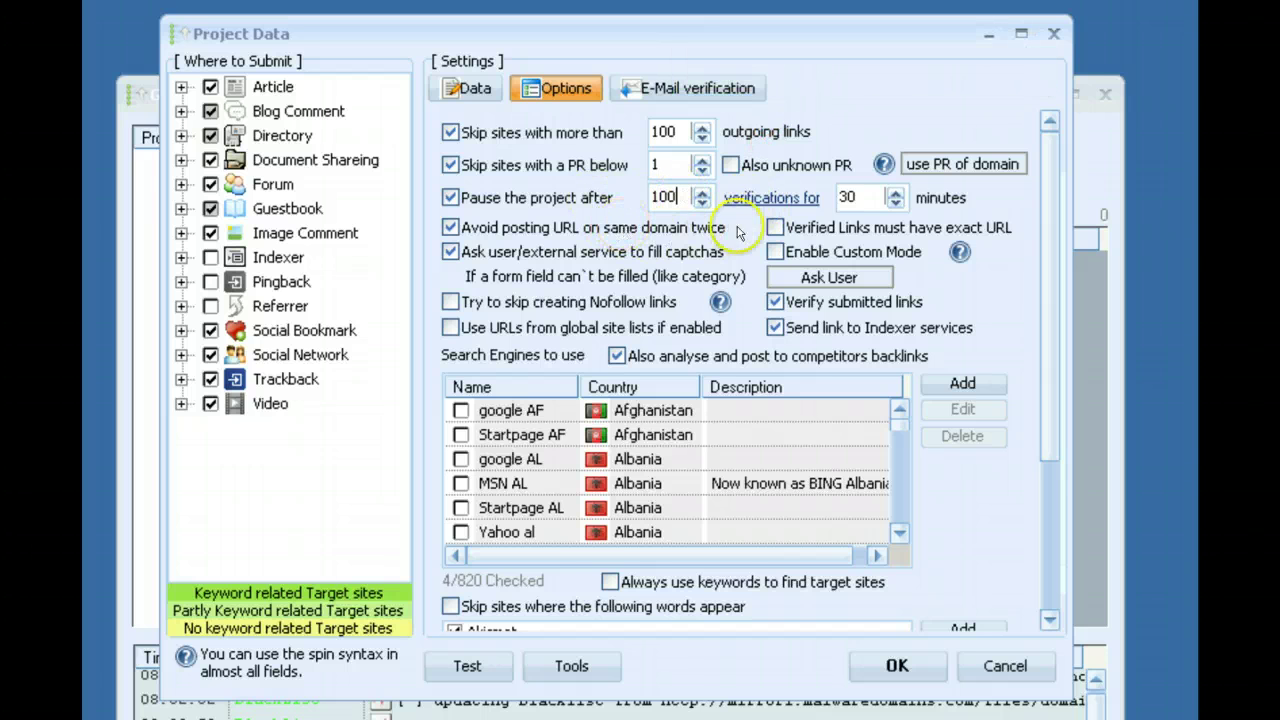
key("Tab")
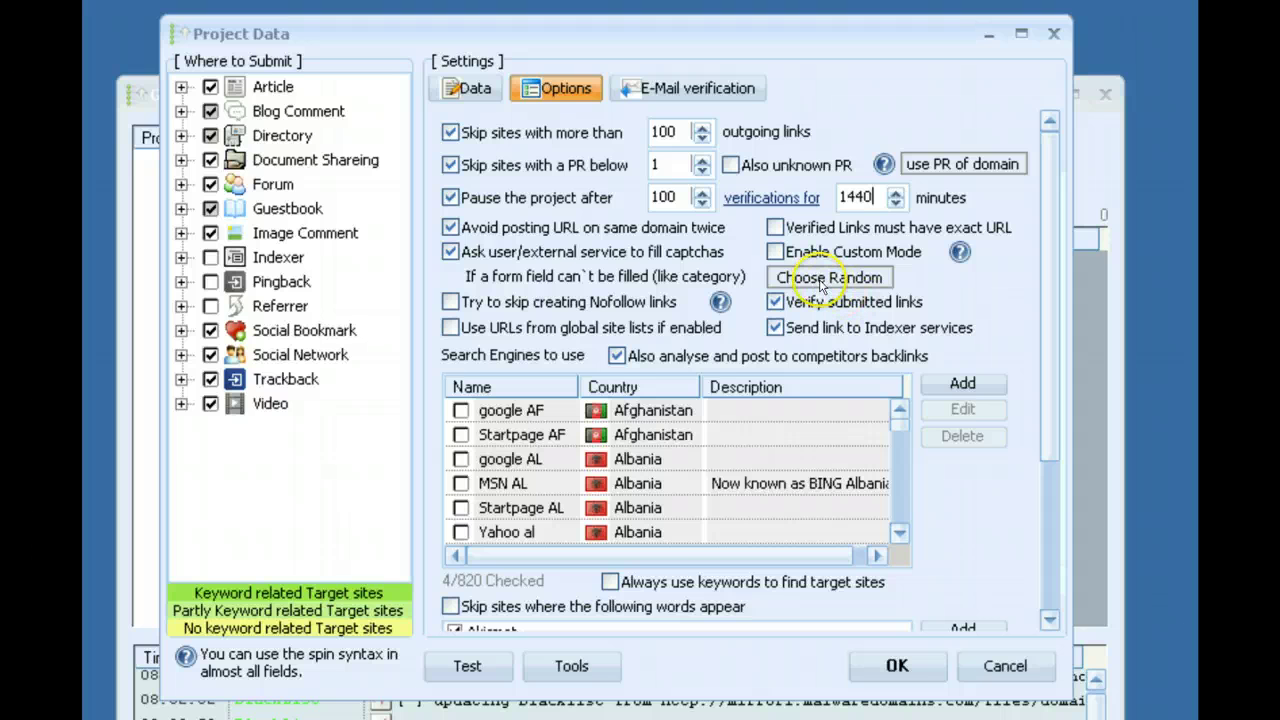
left_click(826, 280)
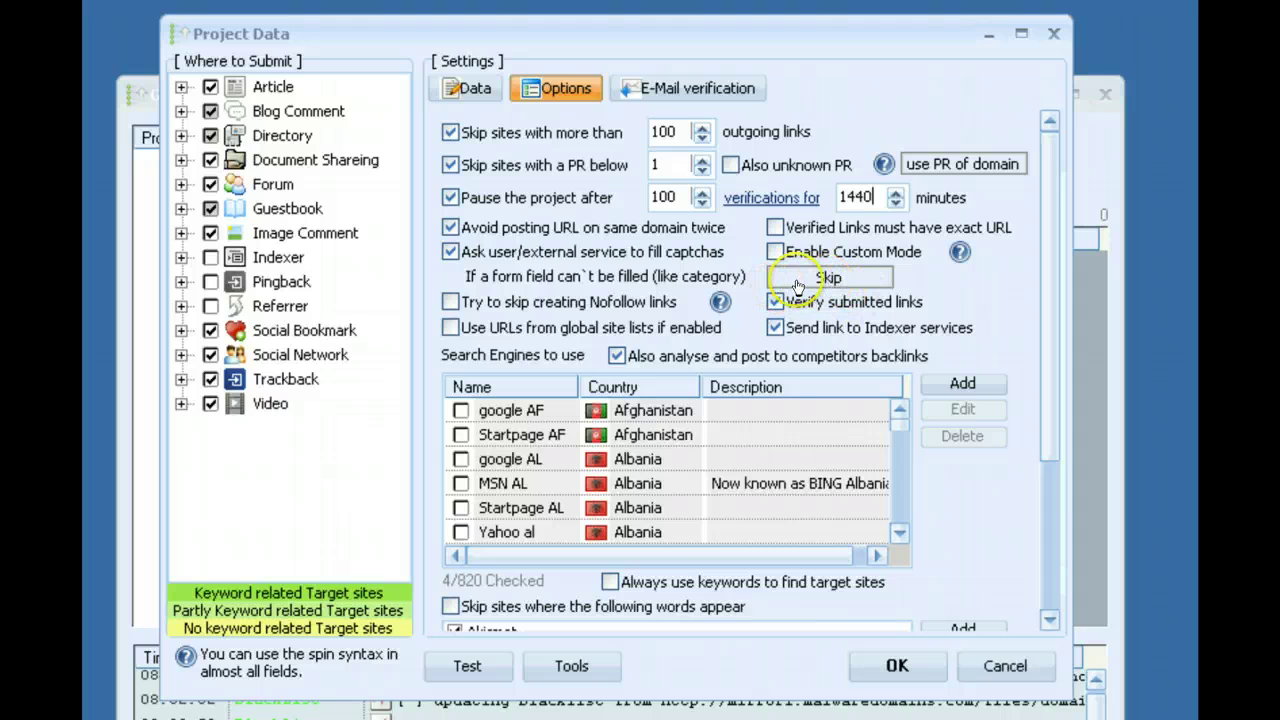
left_click(828, 282)
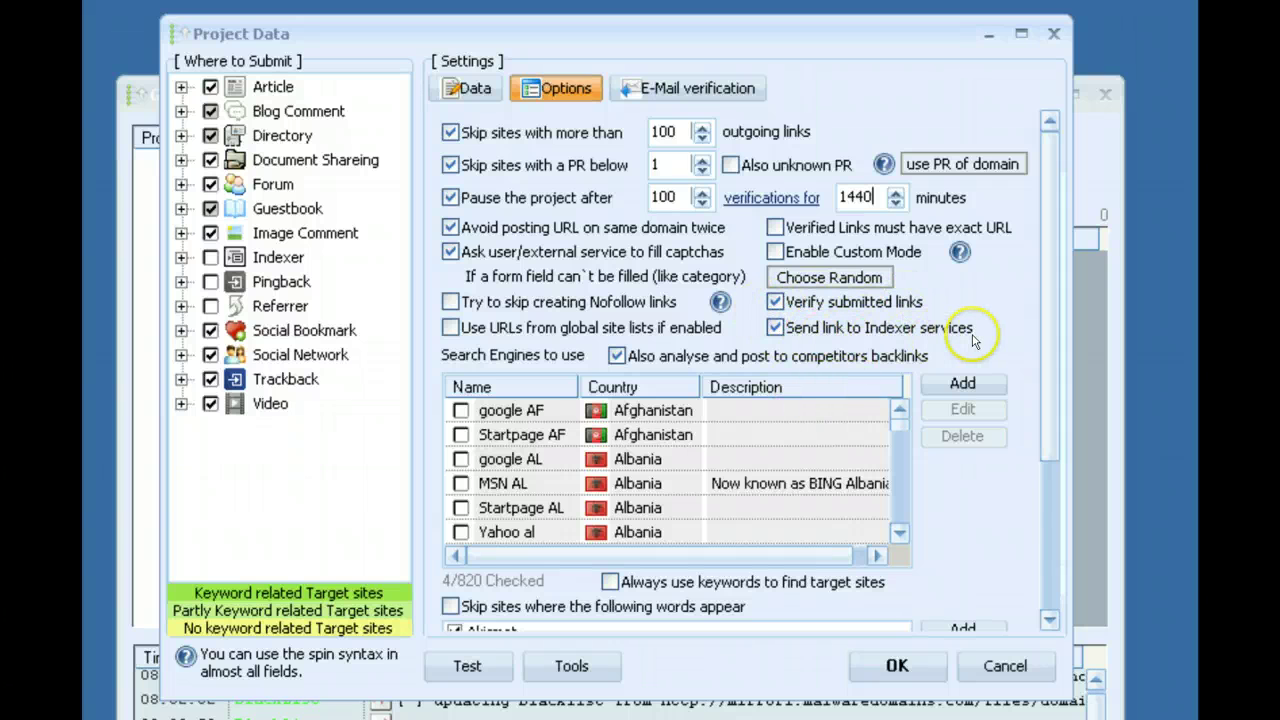
Turn off sending links to indexer services in the project options.
left_click_drag(702, 20, 726, 230)
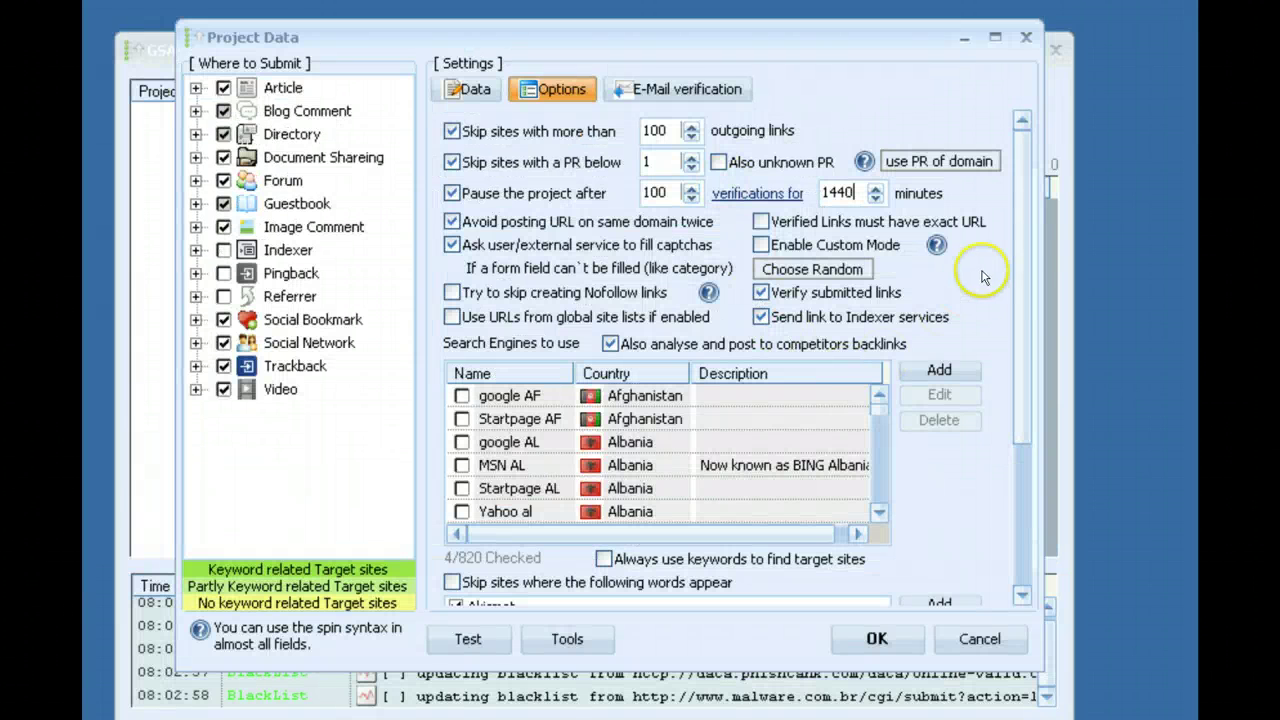
left_click_drag(1022, 245, 1027, 188)
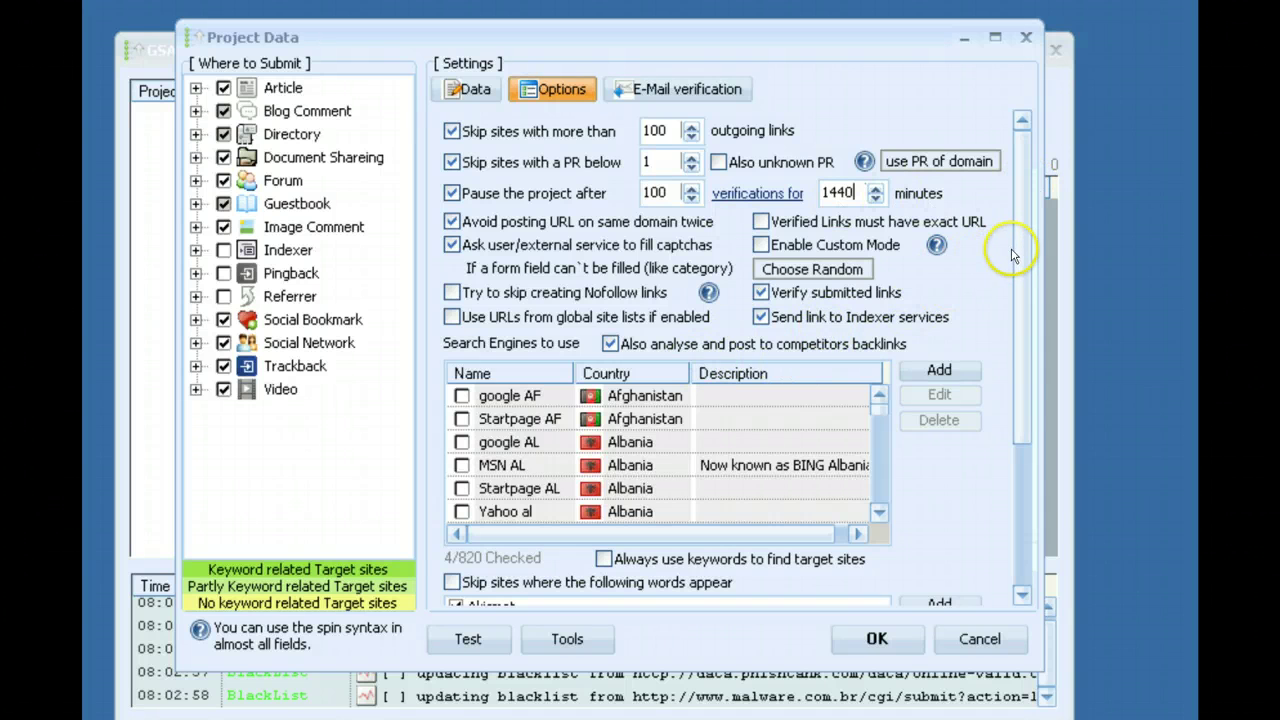
left_click_drag(1020, 272, 1022, 310)
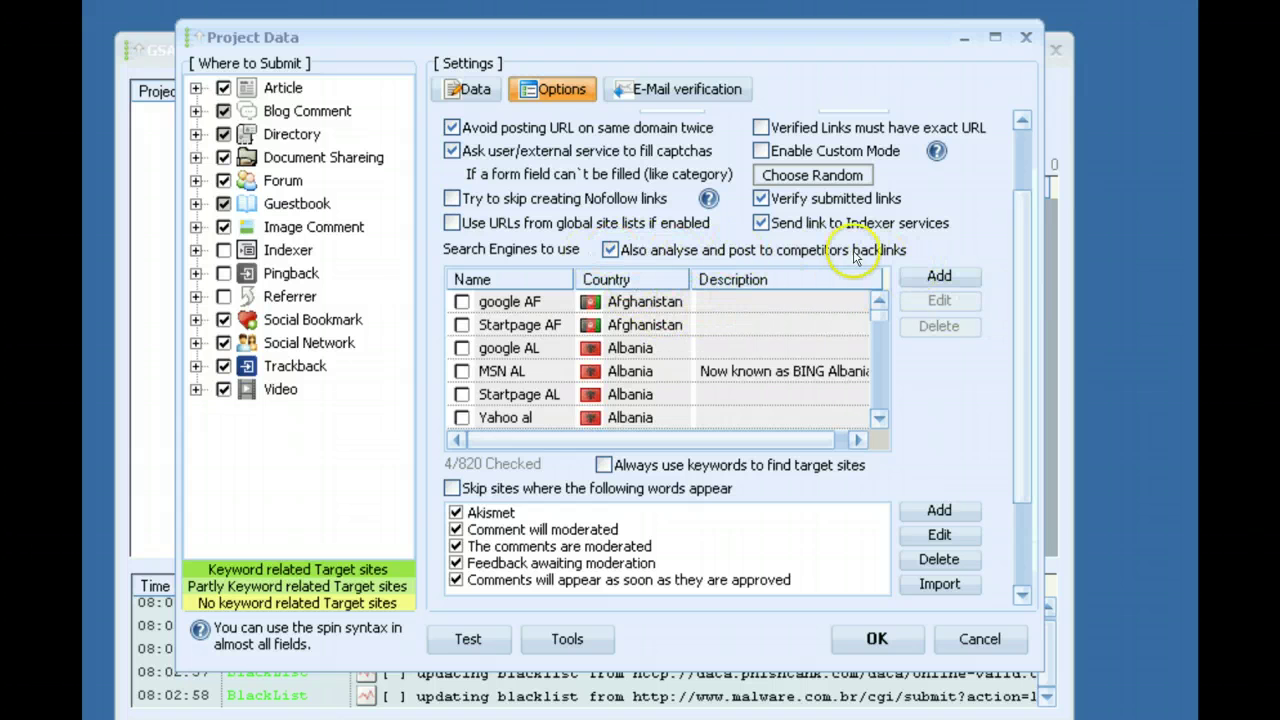
right_click(646, 347)
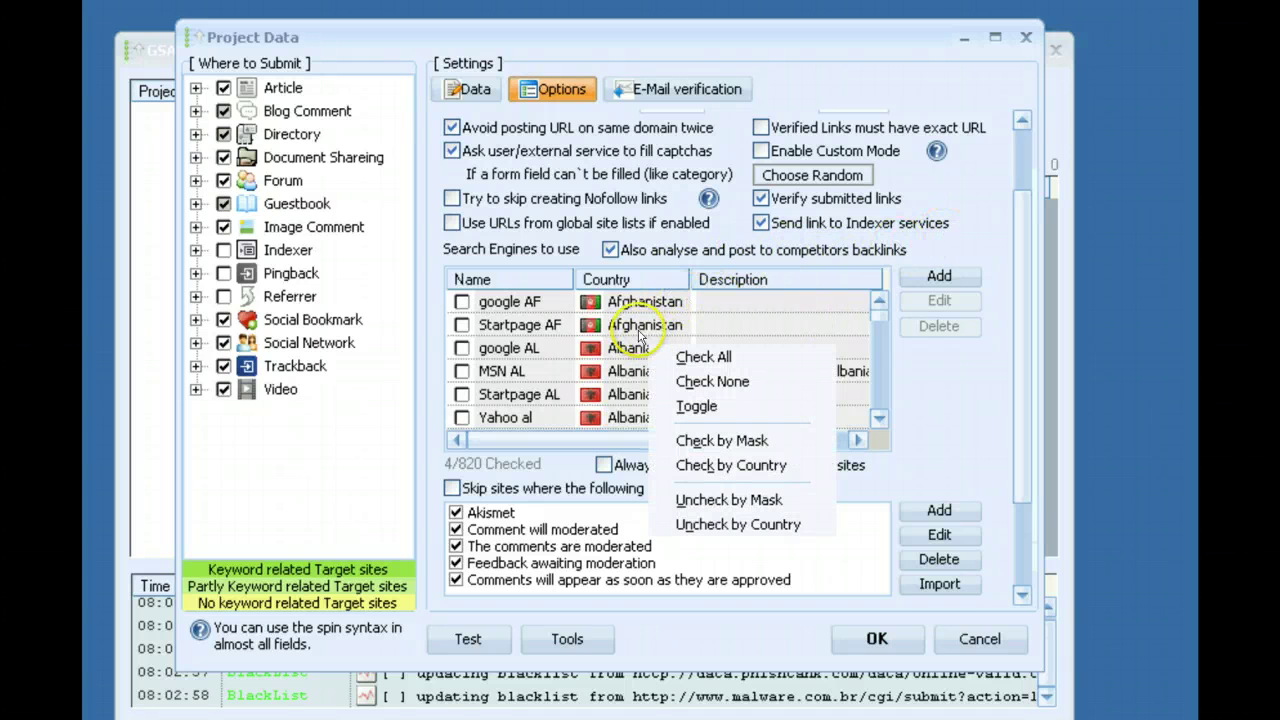
left_click(945, 224)
Uncheck all search engines belonging to the country United States.
right_click(666, 333)
left_click(756, 516)
key("u")
left_click(654, 434)
left_click(644, 543)
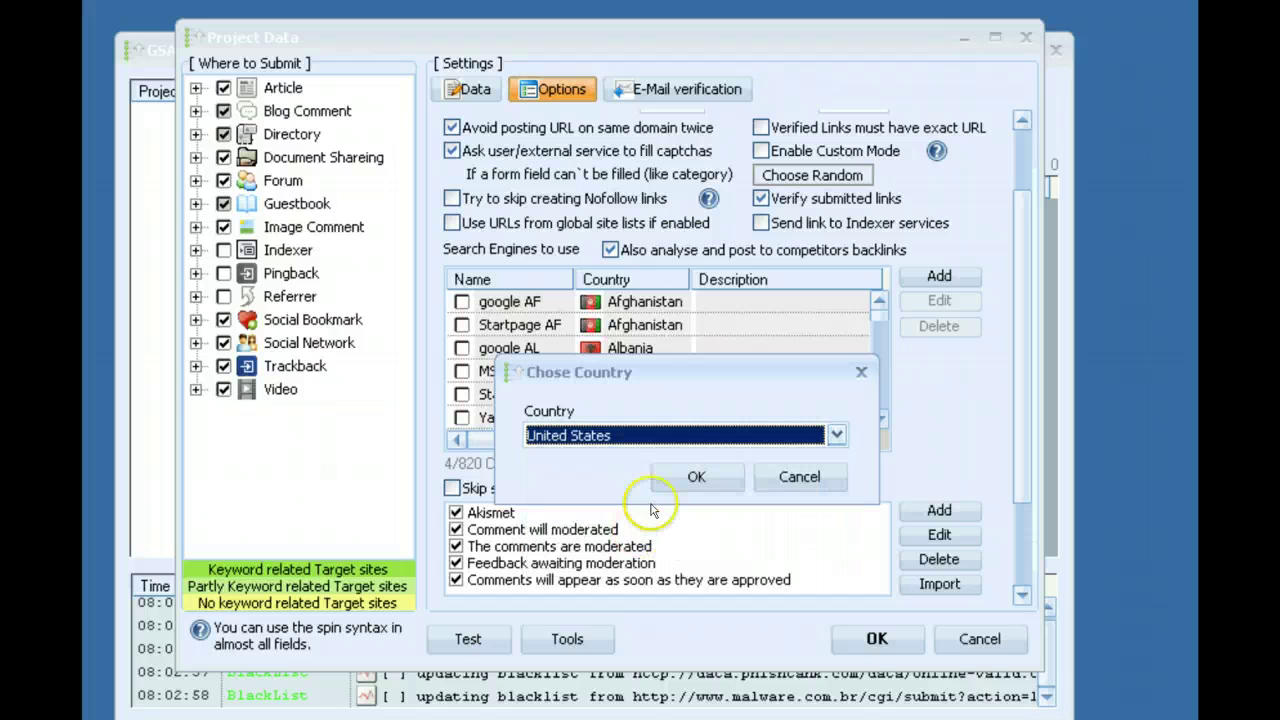
left_click(674, 477)
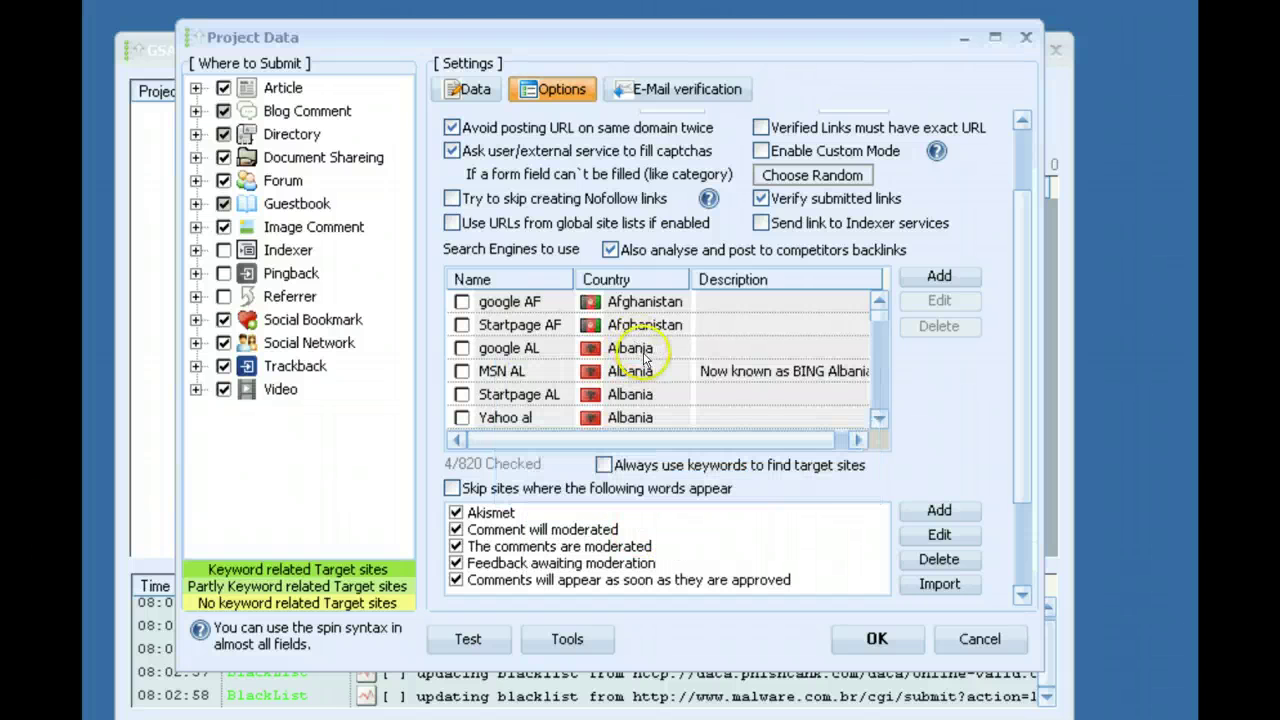
Uncheck the search engines of a second country whose name starts with U.
right_click(651, 362)
left_click(731, 536)
key("u")
left_click(651, 437)
left_click(645, 524)
left_click(670, 479)
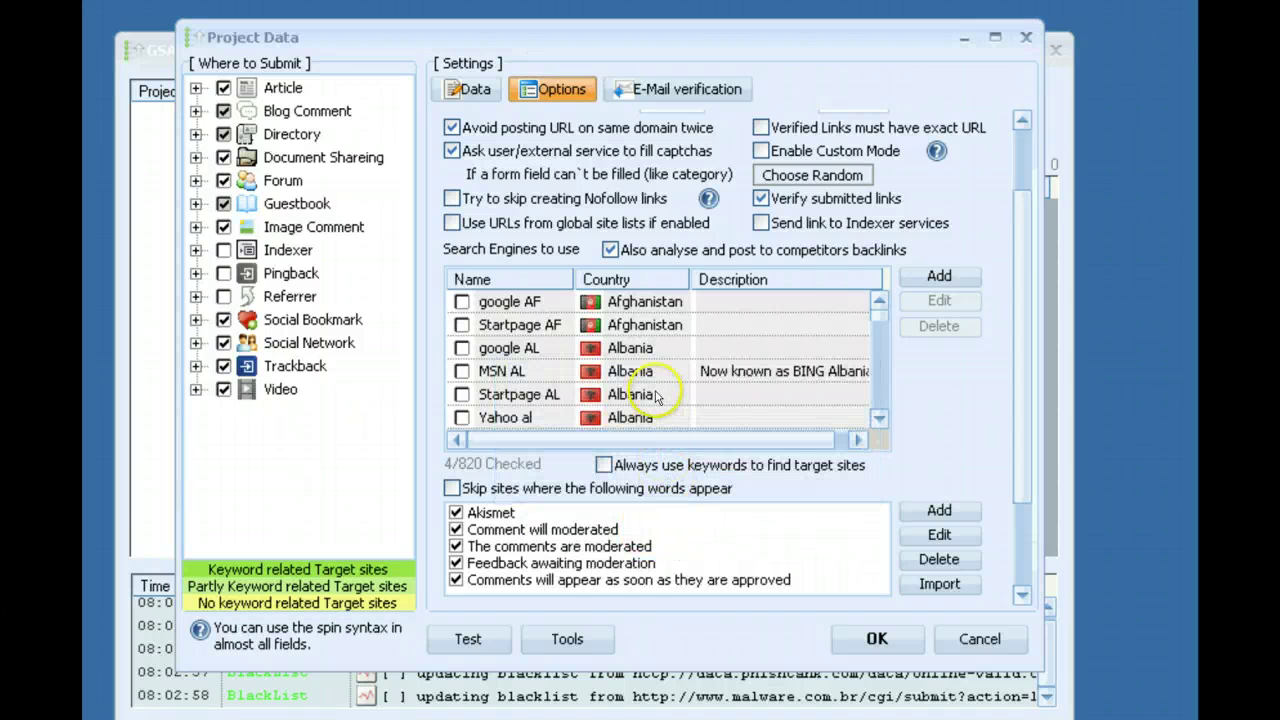
Uncheck all search engines listed under the country entry International.
right_click(653, 392)
left_click(715, 577)
key("i")
left_click(645, 438)
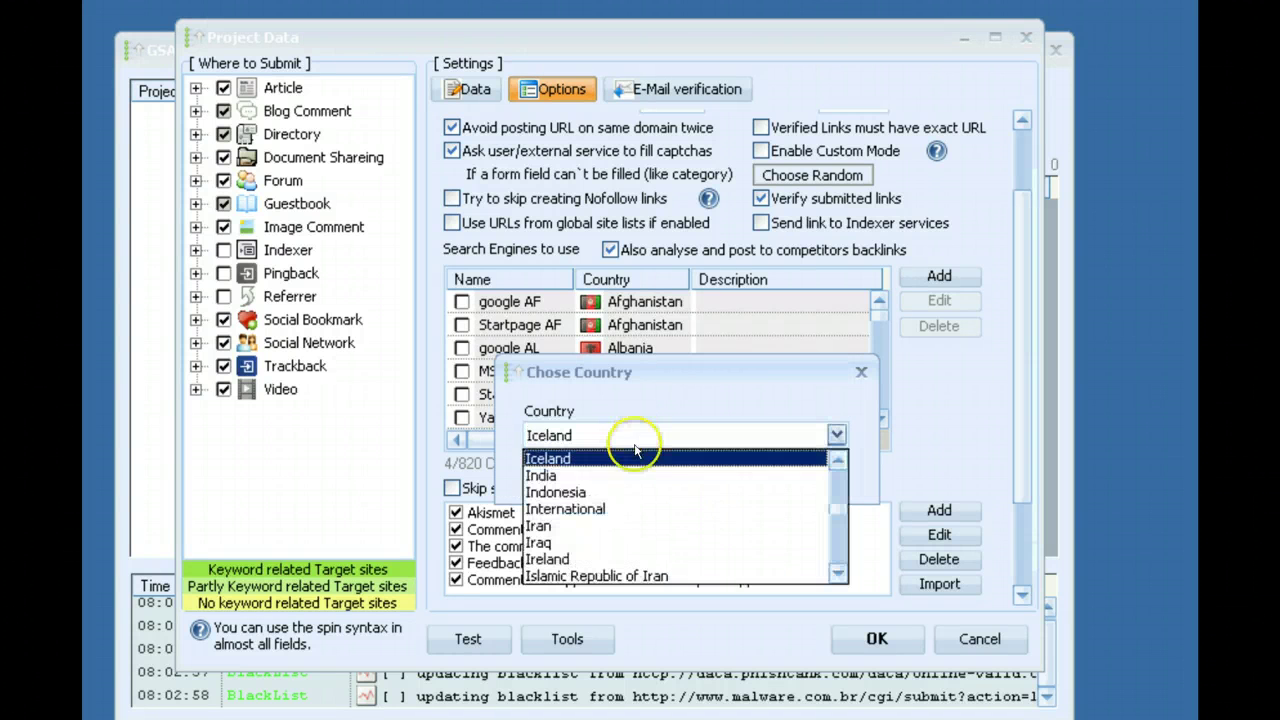
left_click(623, 509)
left_click(688, 479)
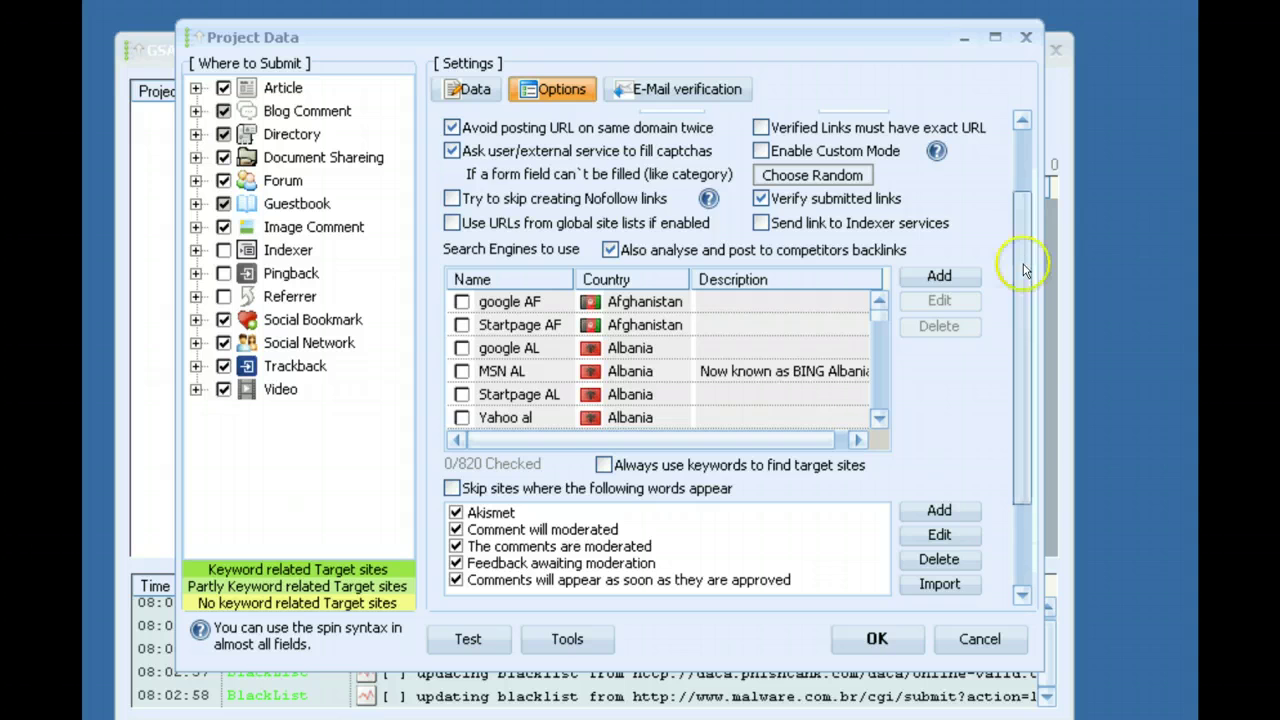
Enable skipping of sites where the listed words, such as Akismet, appear.
left_click_drag(1032, 290, 1034, 357)
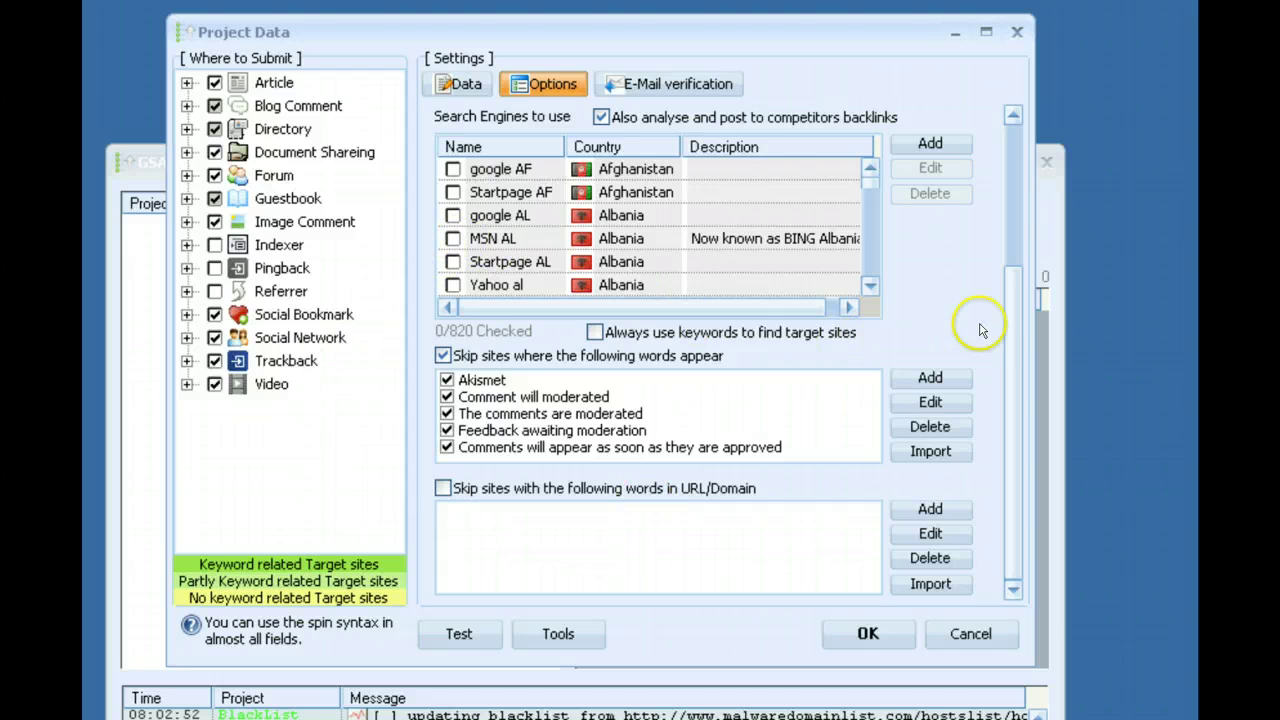
left_click_drag(1013, 286, 1005, 172)
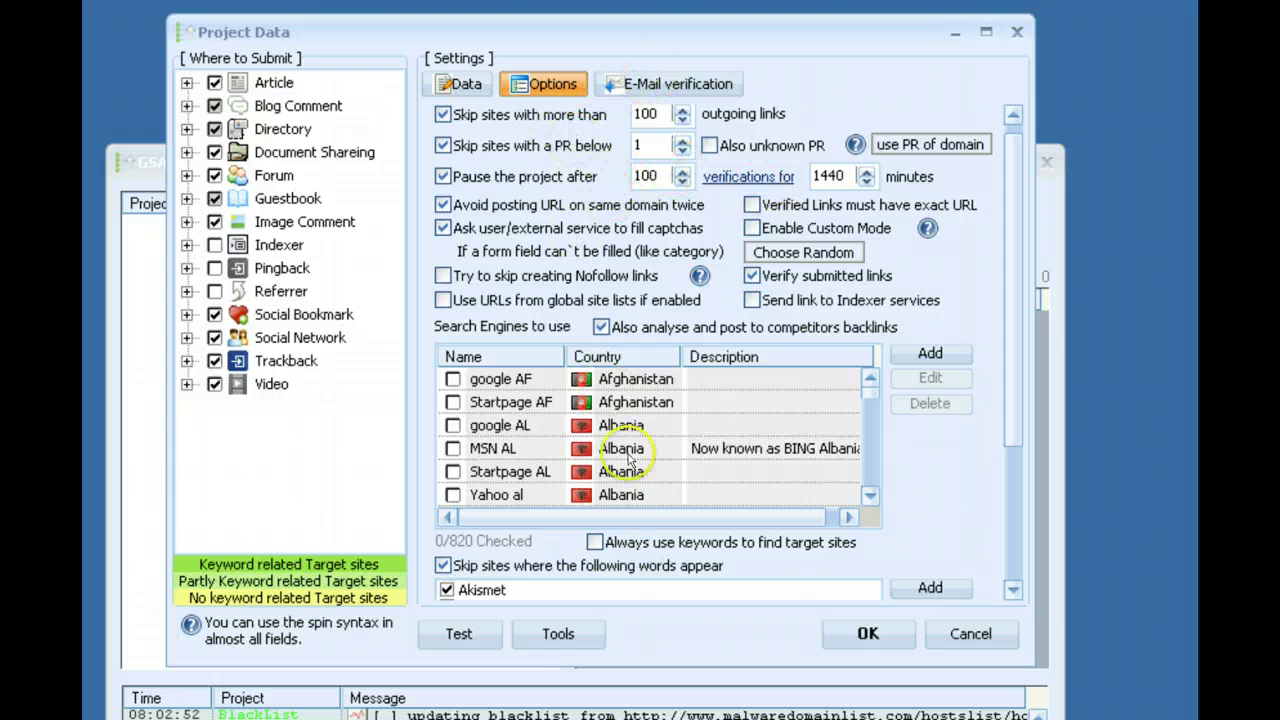
Export the project options to the desktop as a template named Money site options.
left_click(557, 634)
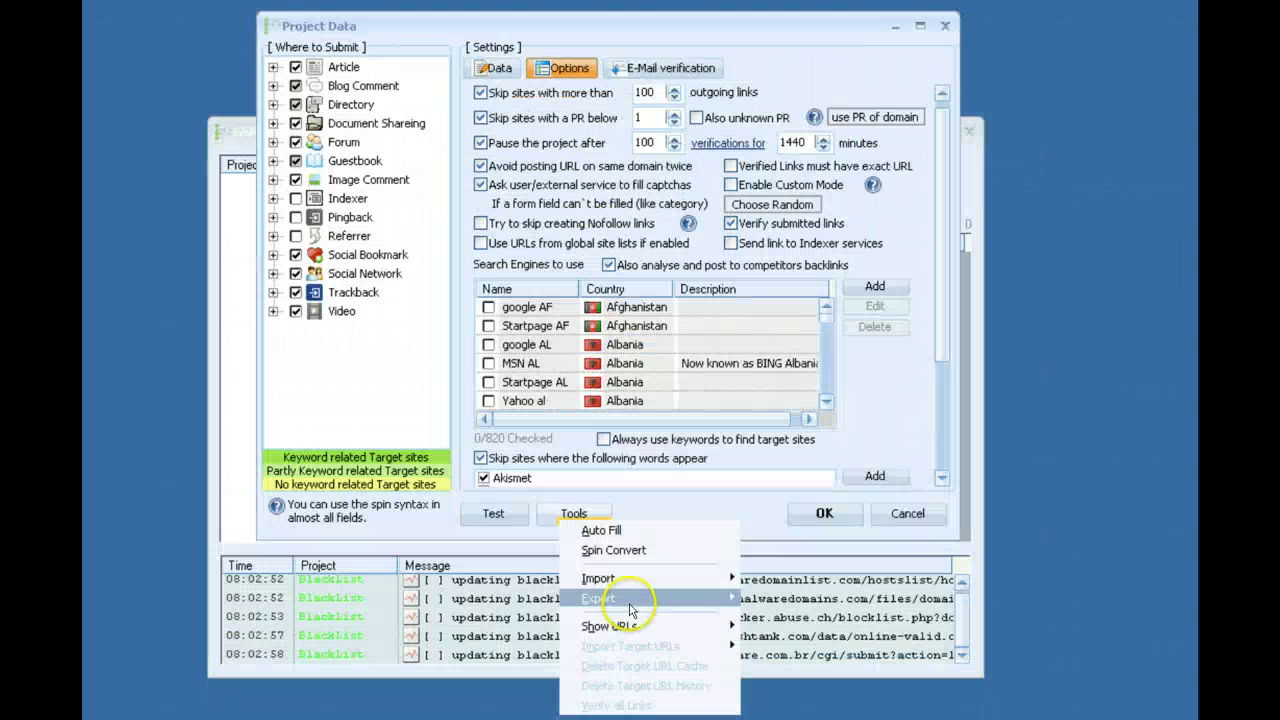
mouse_move(723, 591)
left_click(781, 620)
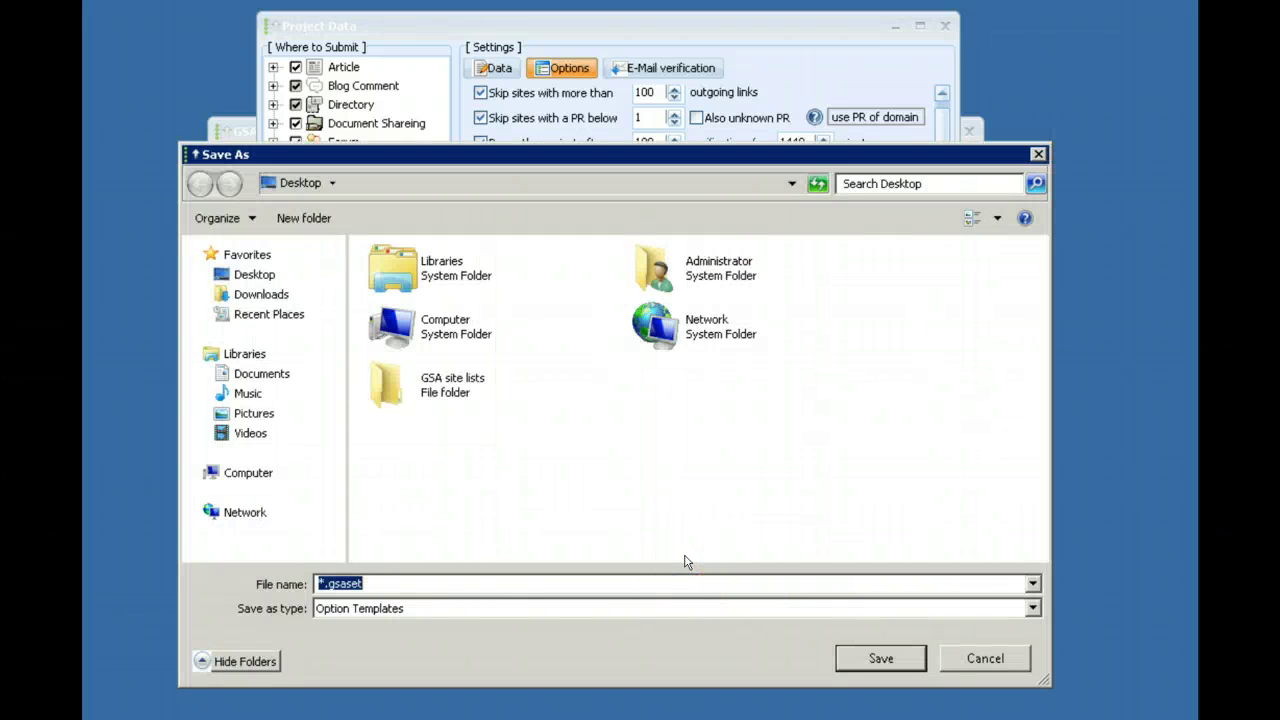
type("Money site opti")
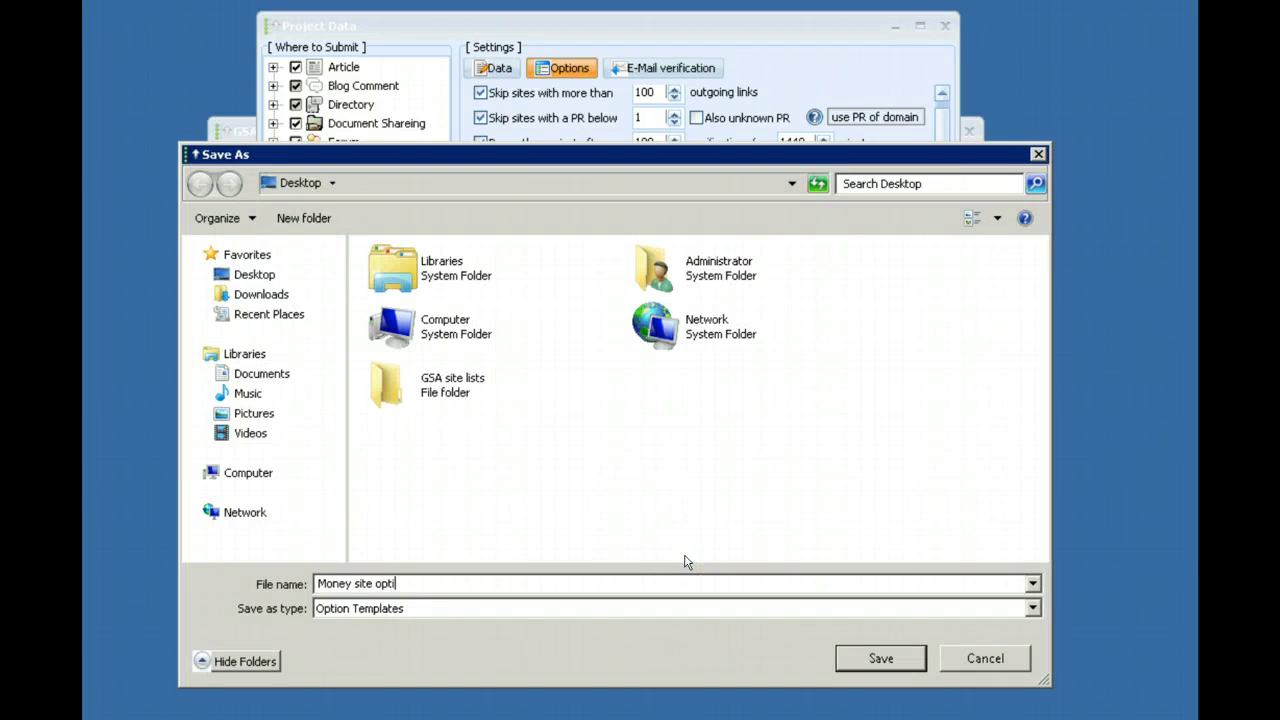
key("Return")
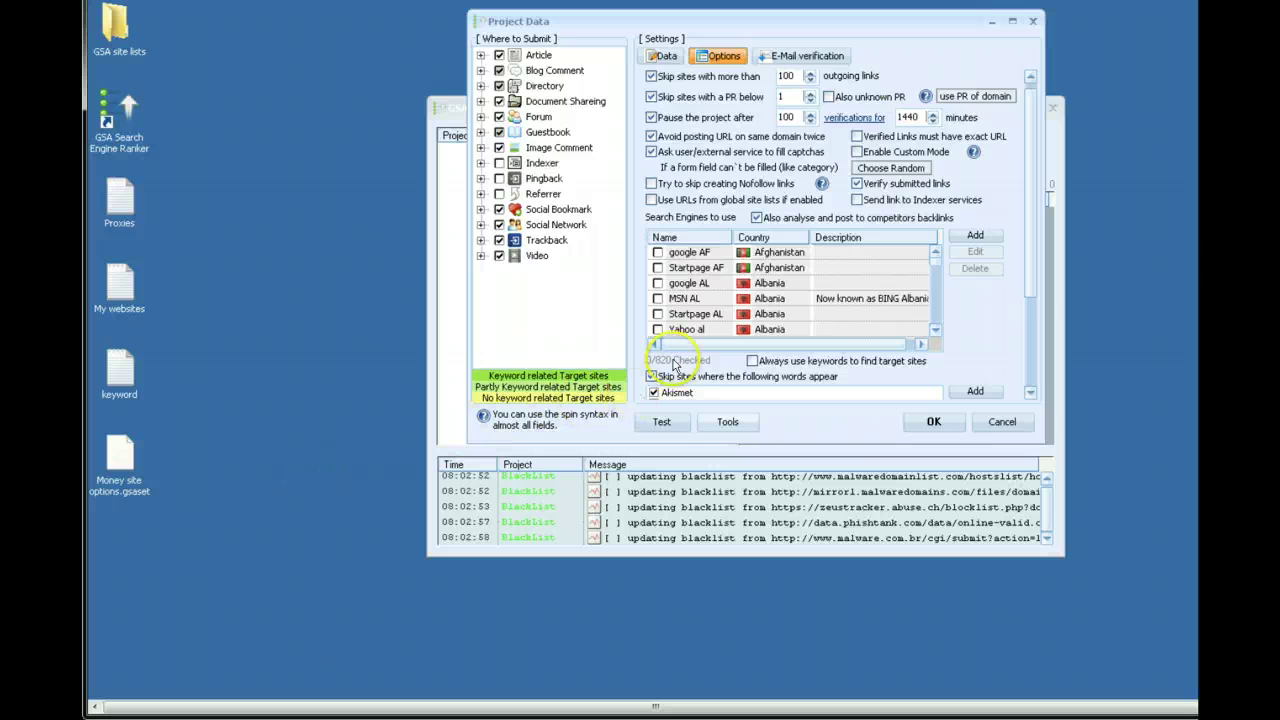
Replace the current unsaved project with a new one and import its options from Money site options.gsaset.
left_click(1002, 421)
left_click(757, 150)
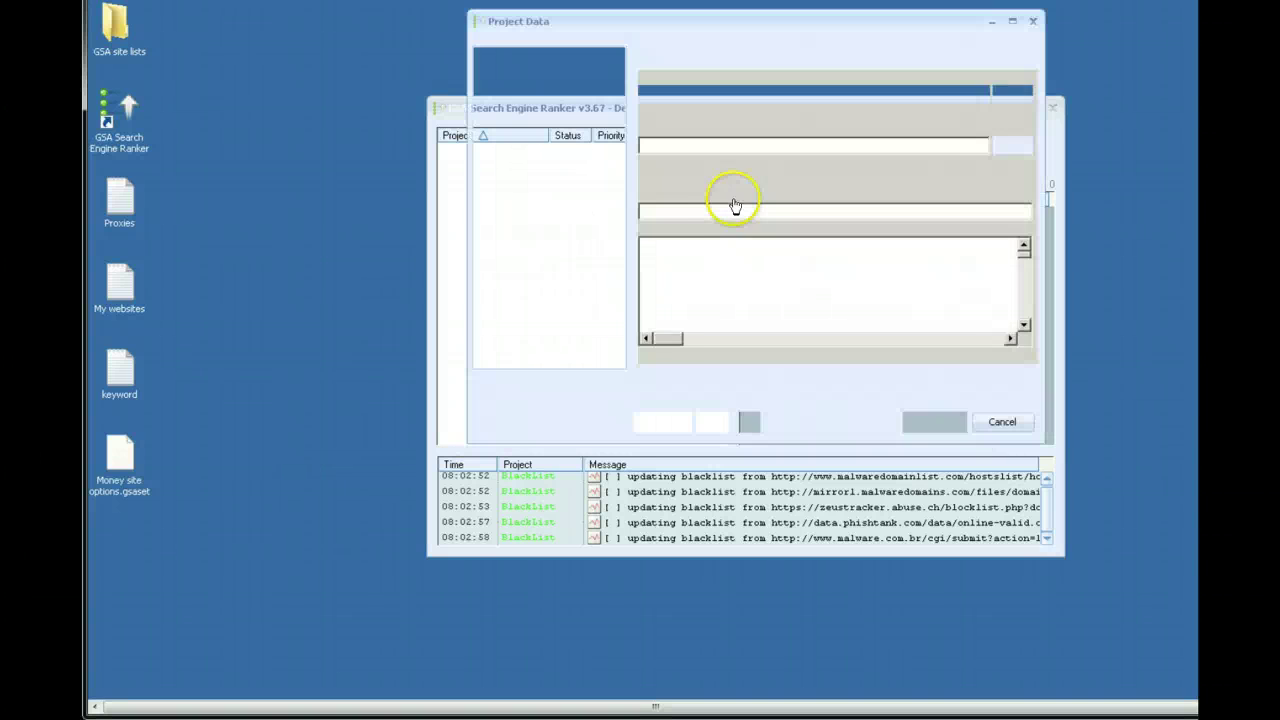
left_click(732, 421)
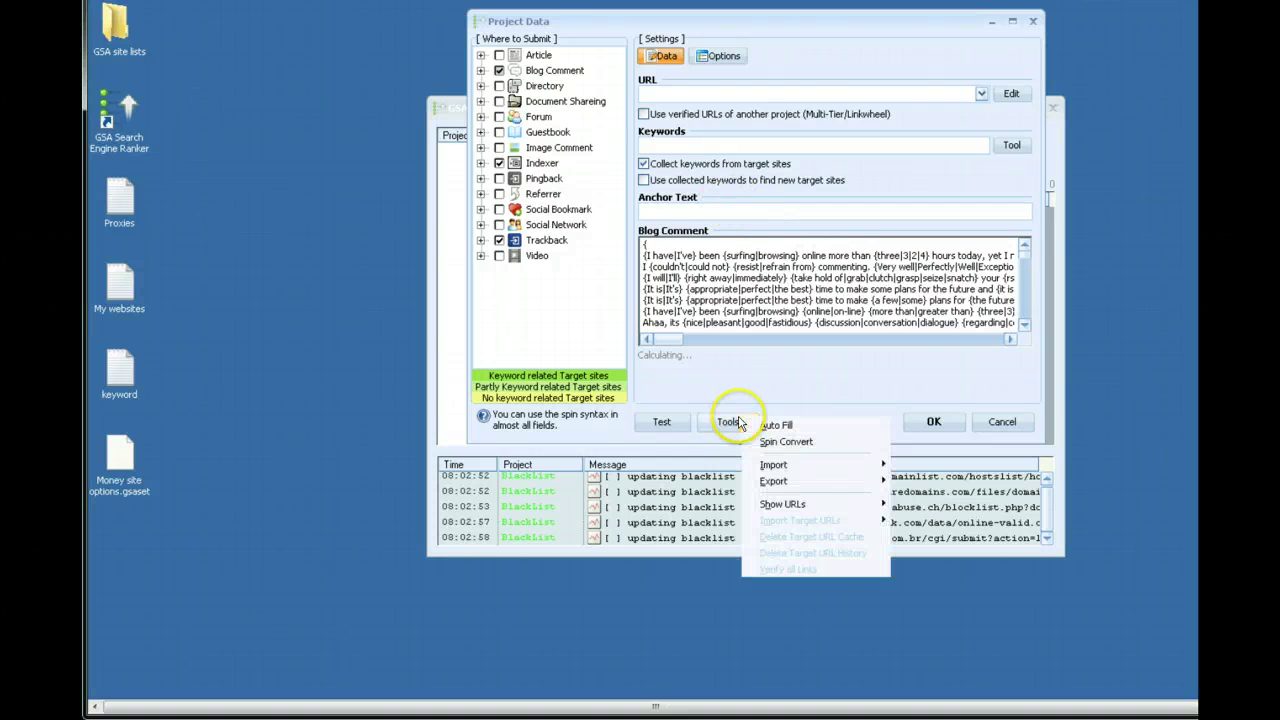
mouse_move(800, 483)
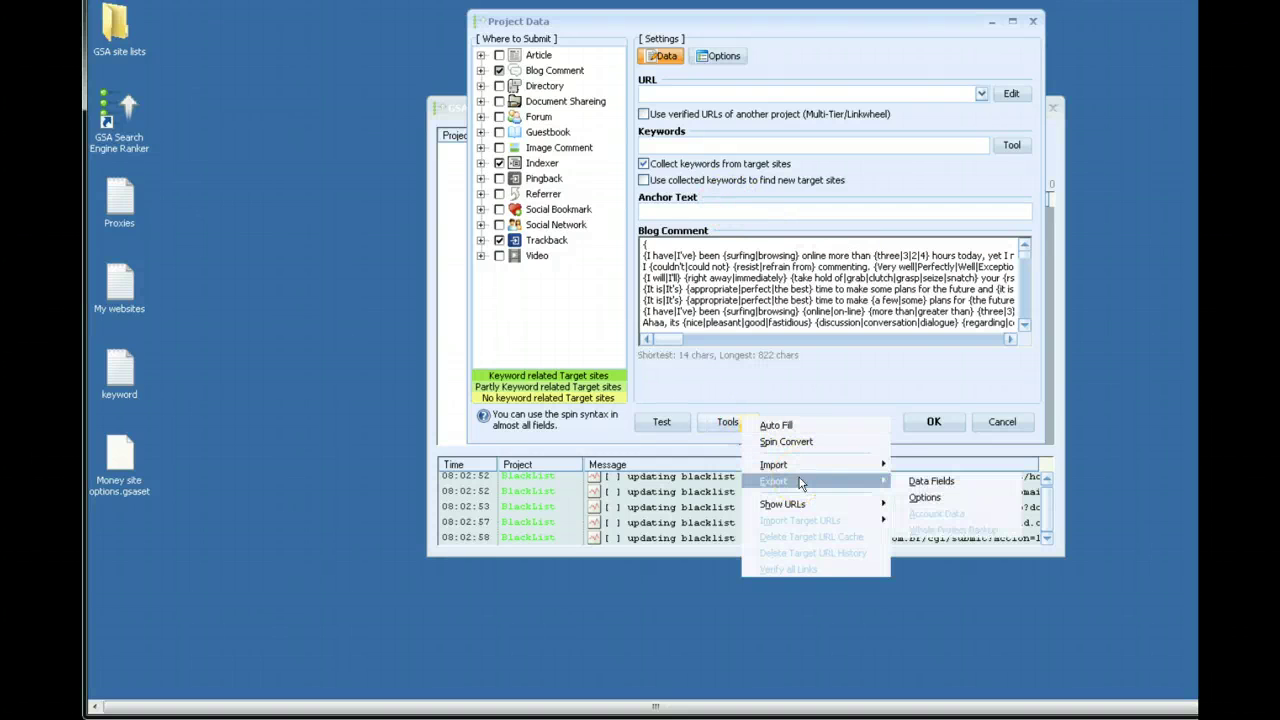
mouse_move(850, 465)
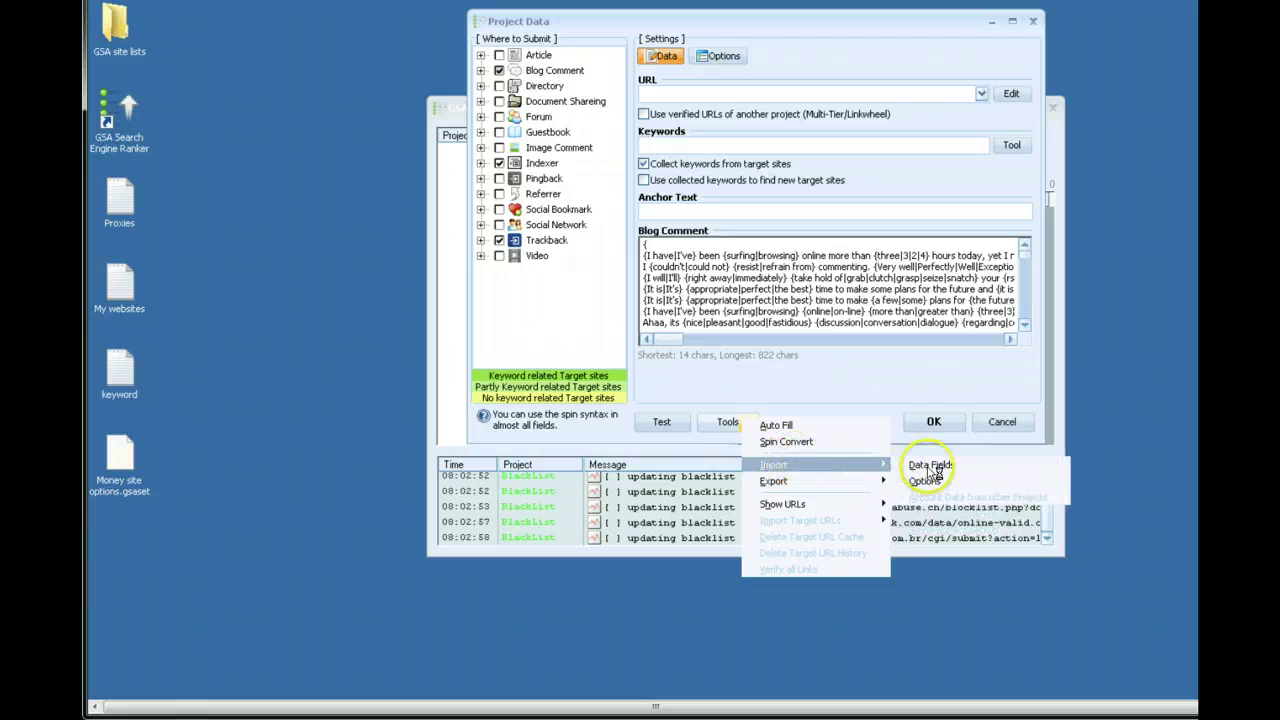
left_click(935, 483)
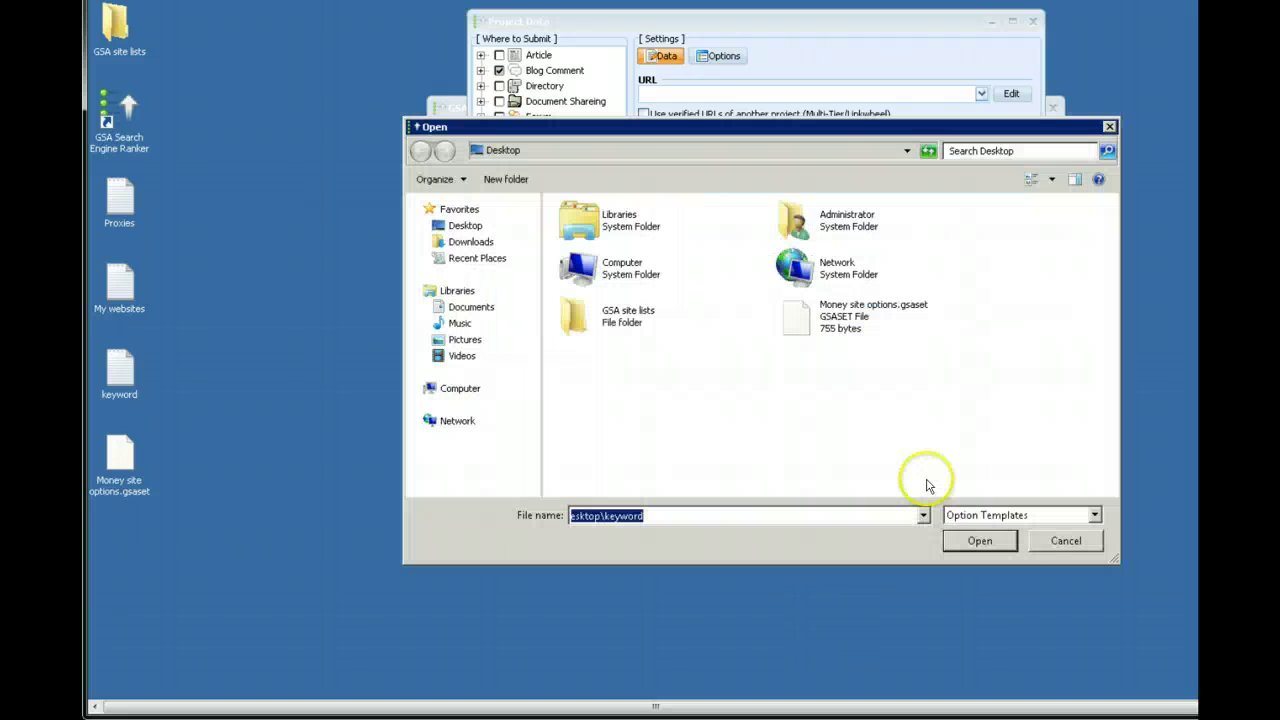
left_click(842, 322)
left_click(980, 541)
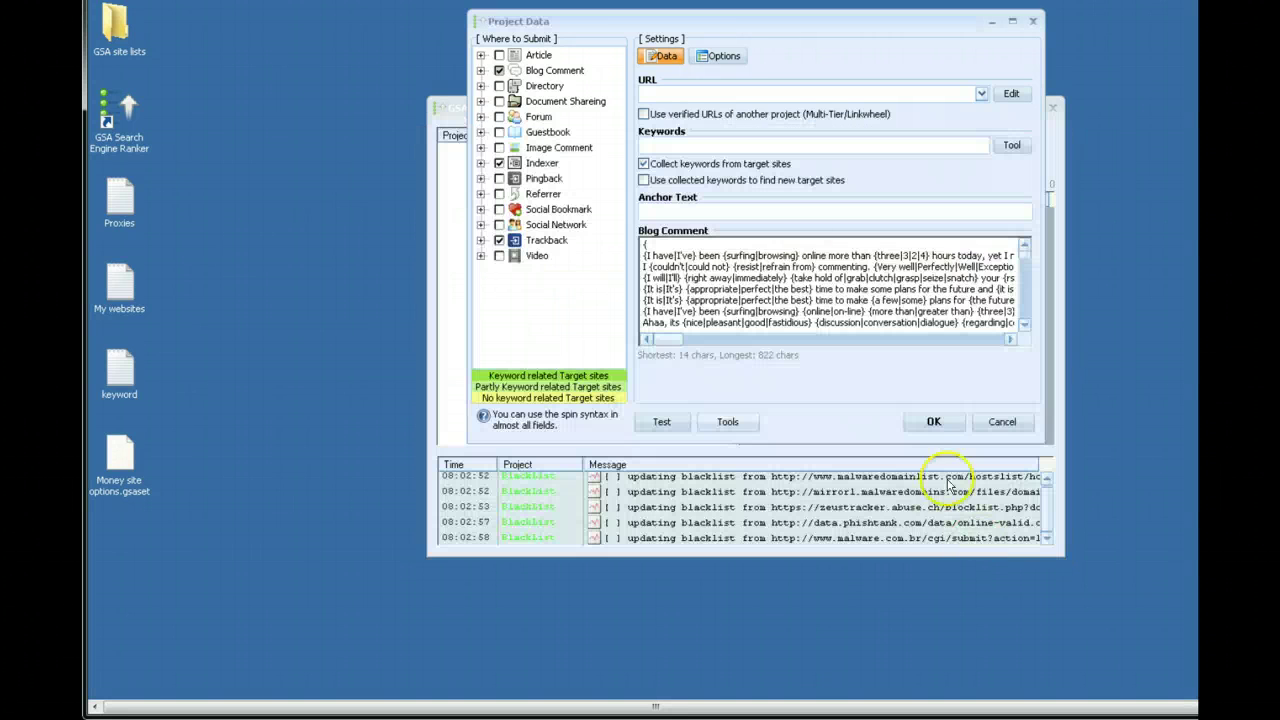
Check the imported options and turn off skipping of sites below a minimum PR.
left_click(725, 56)
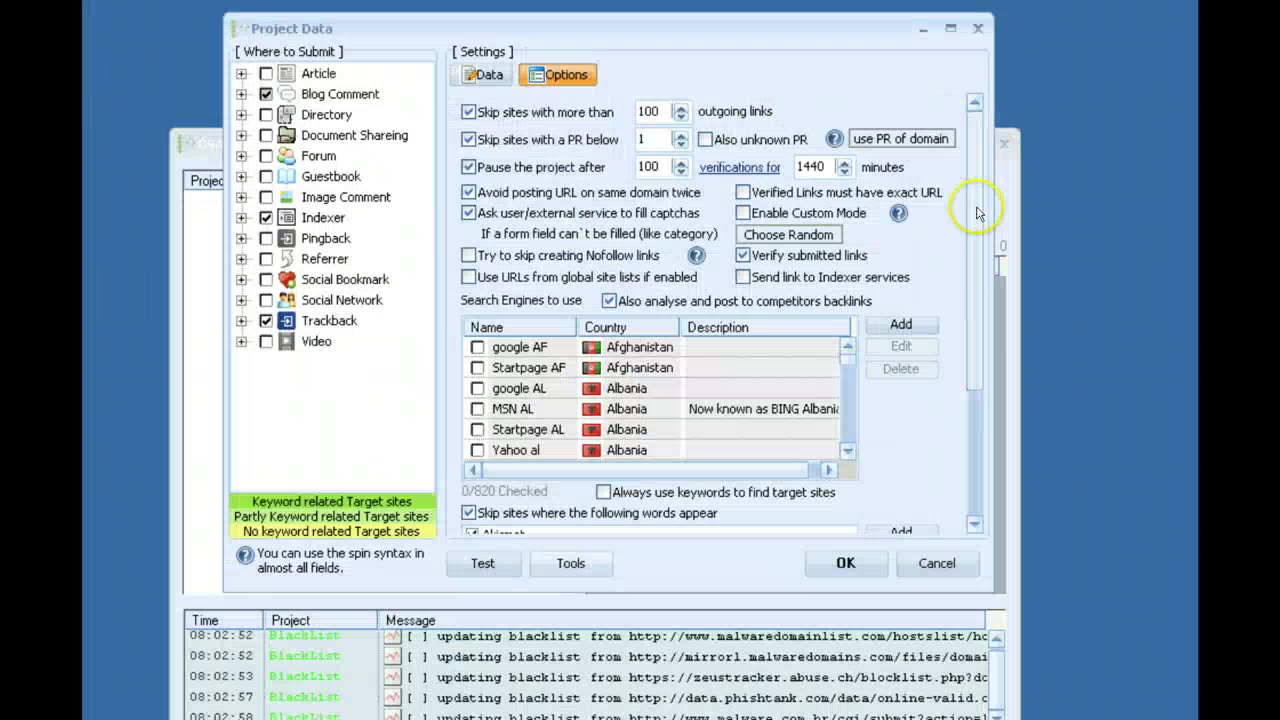
left_click_drag(1031, 159, 1031, 271)
left_click(970, 128)
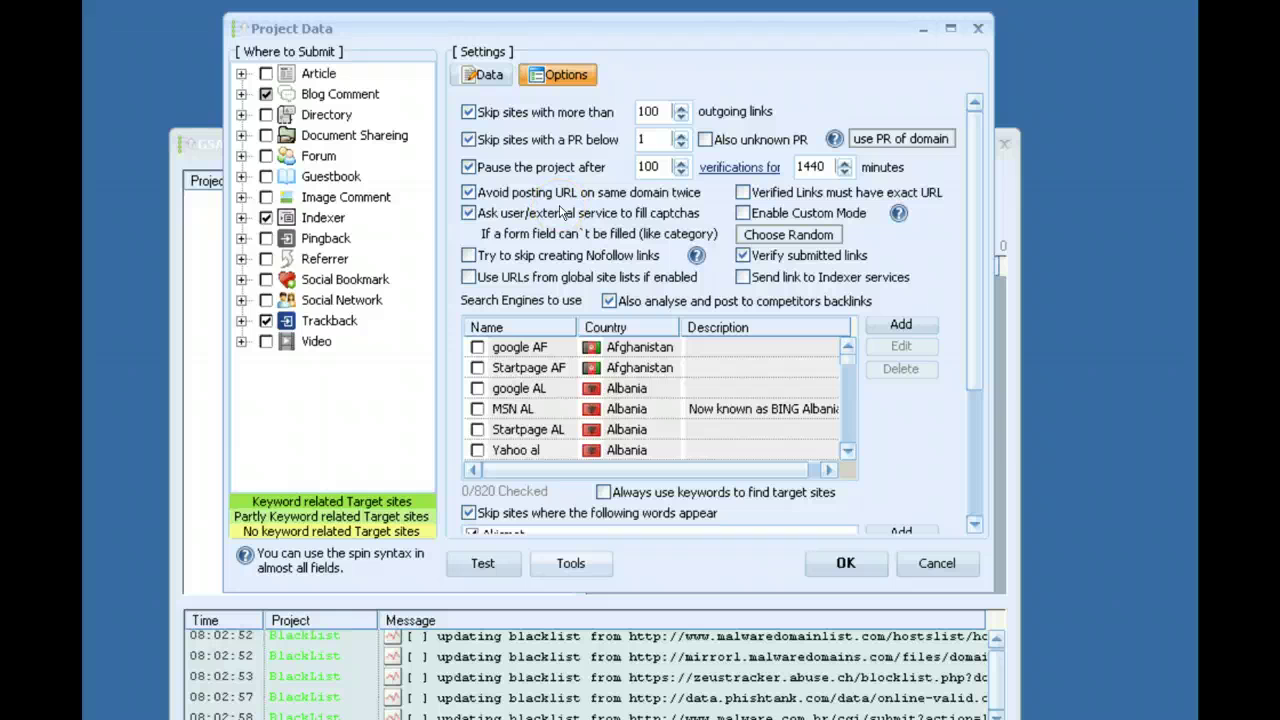
double_click(648, 139)
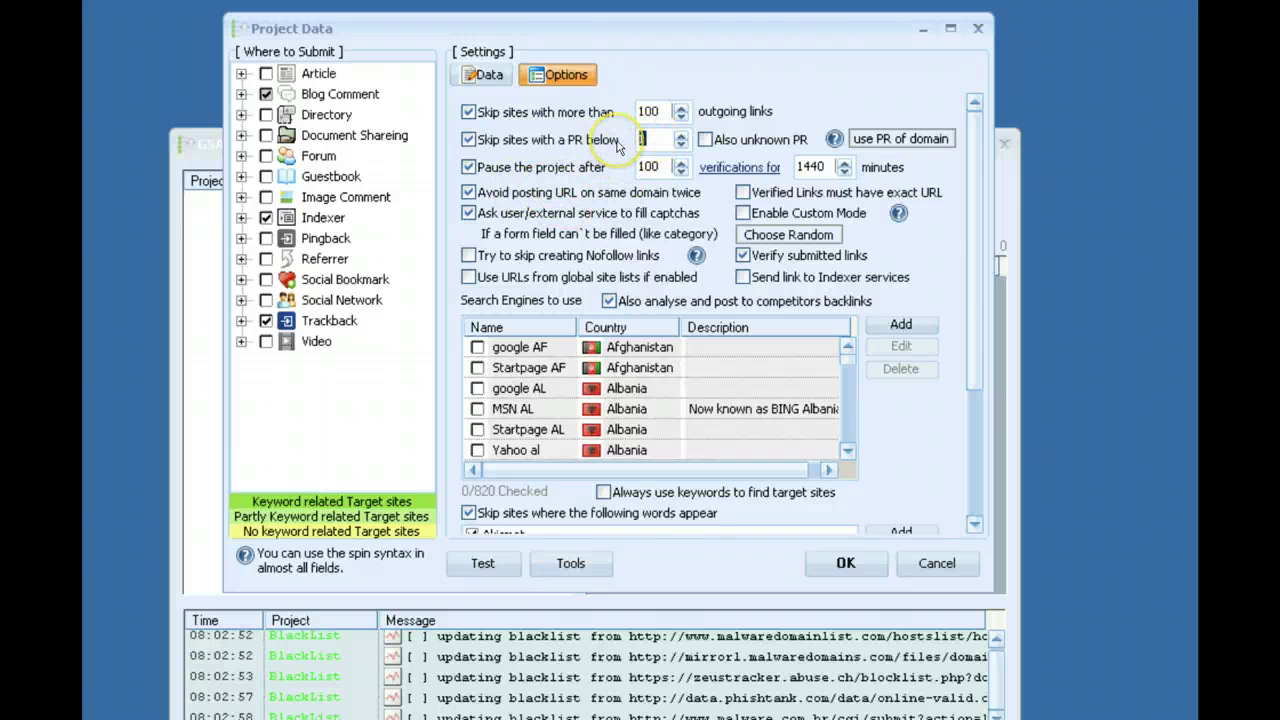
left_click(597, 141)
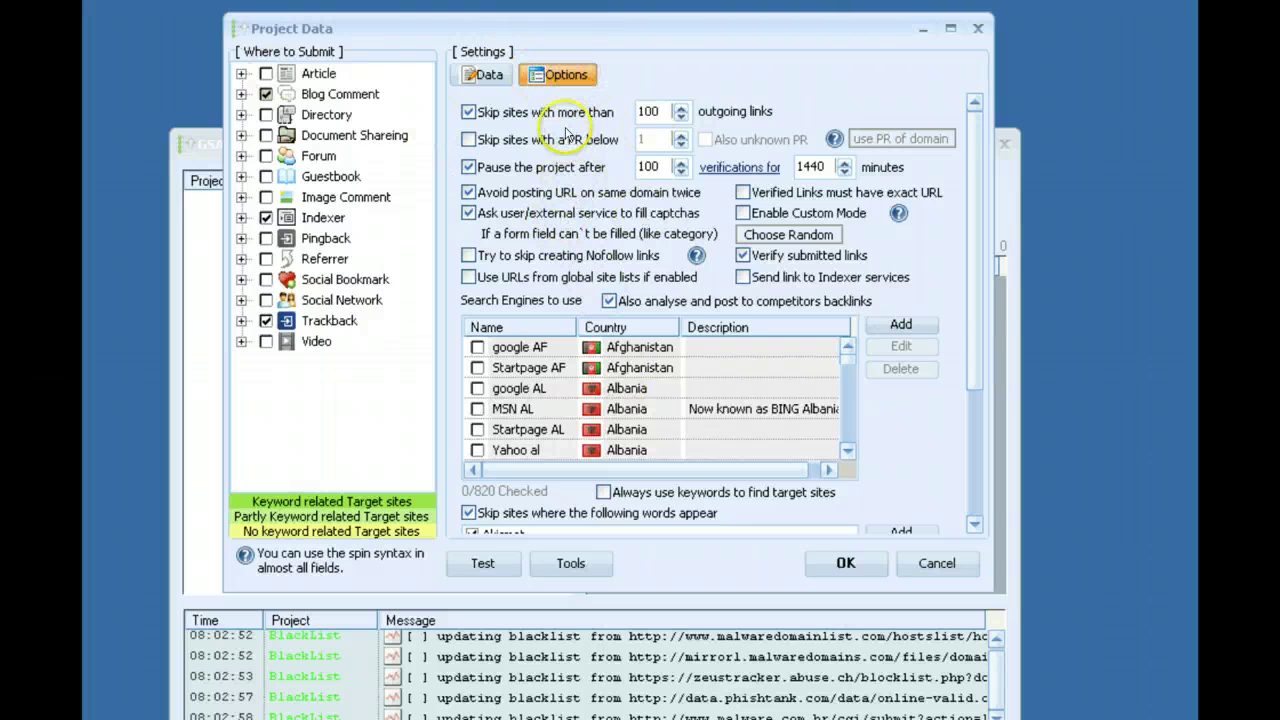
Exclude Indexer and Trackback from the submission targets so that only Blog Comment is selected.
left_click(487, 75)
left_click(556, 75)
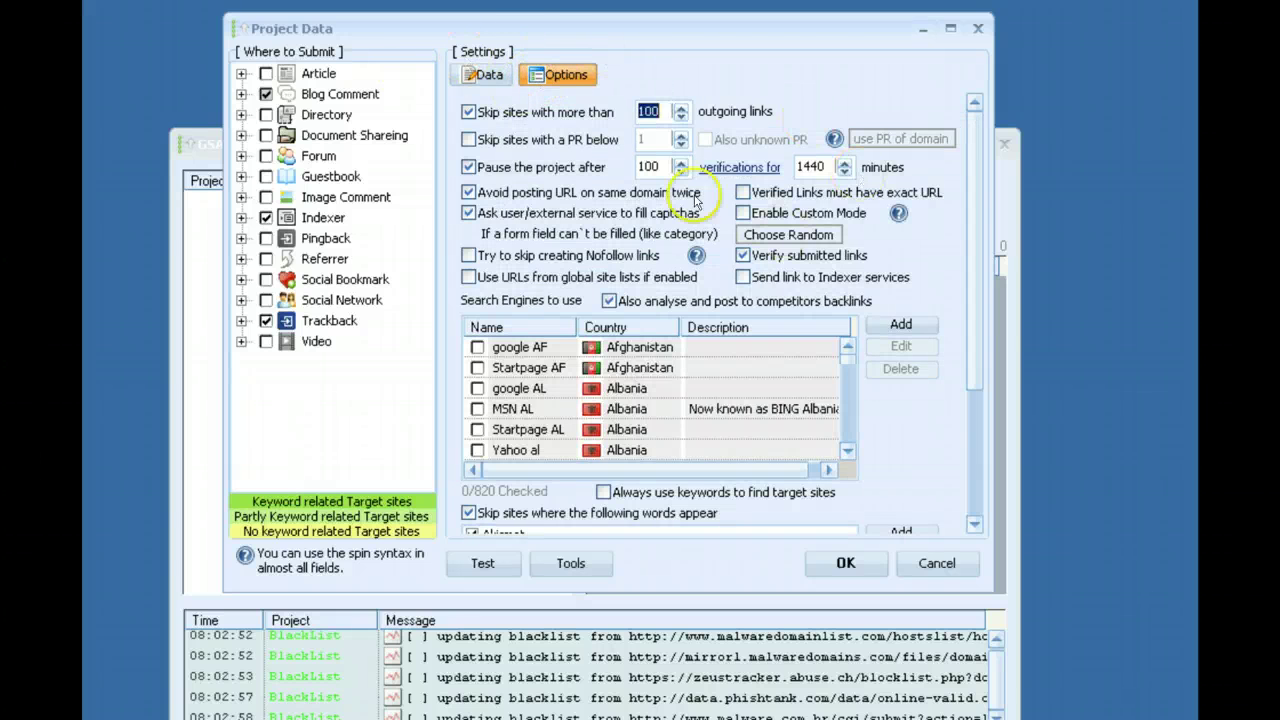
left_click_drag(527, 28, 462, 89)
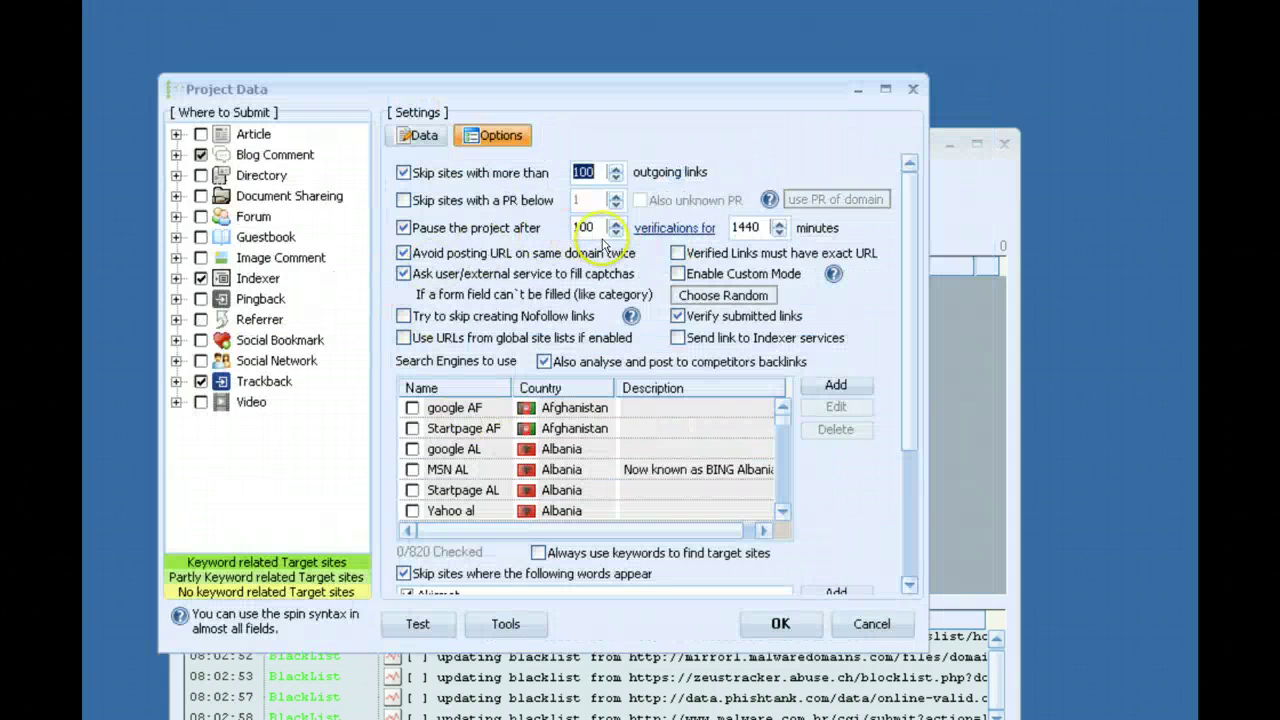
left_click(201, 278)
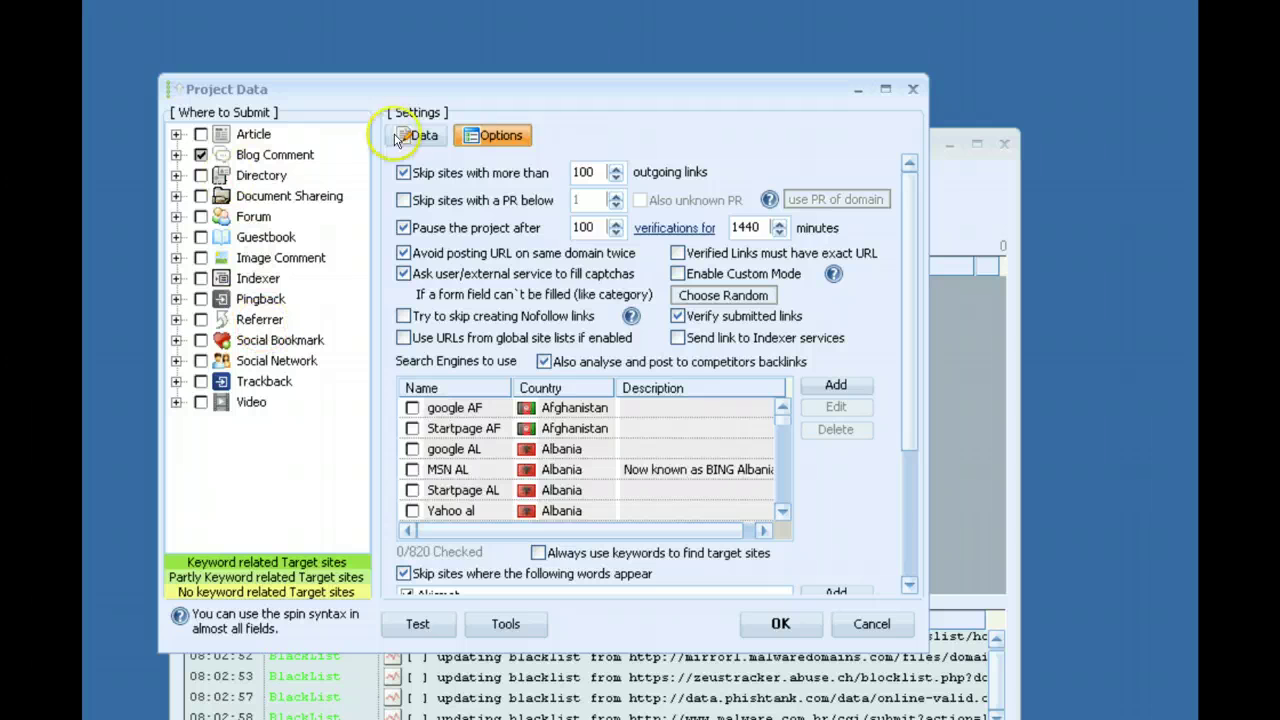
left_click(436, 145)
left_click(577, 182)
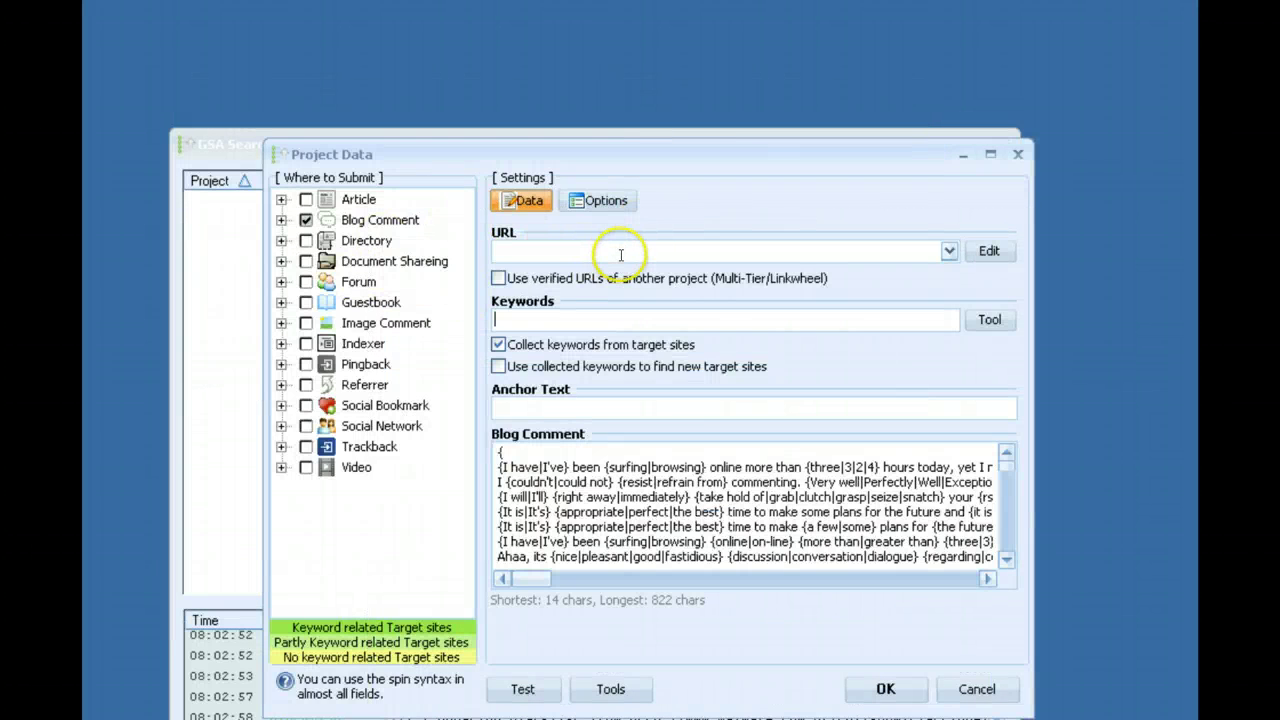
type("http:")
left_click(620, 255)
type("//www.mydomain.com")
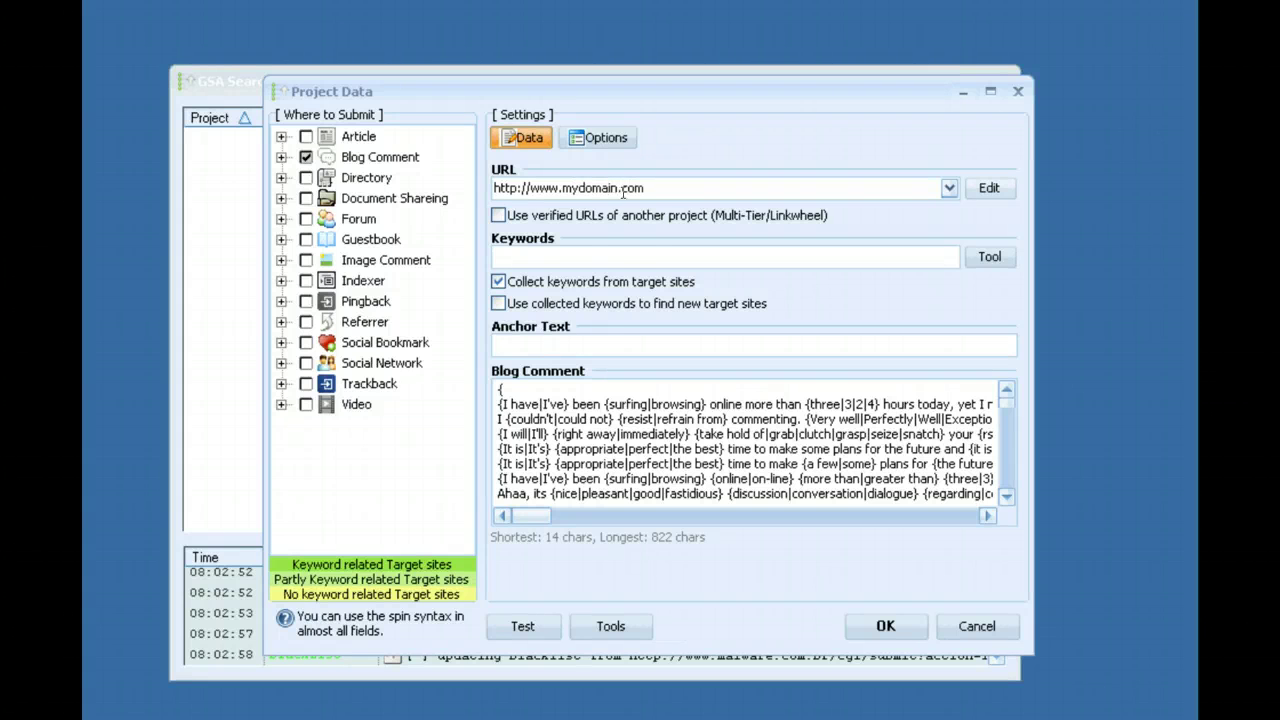
left_click(618, 249)
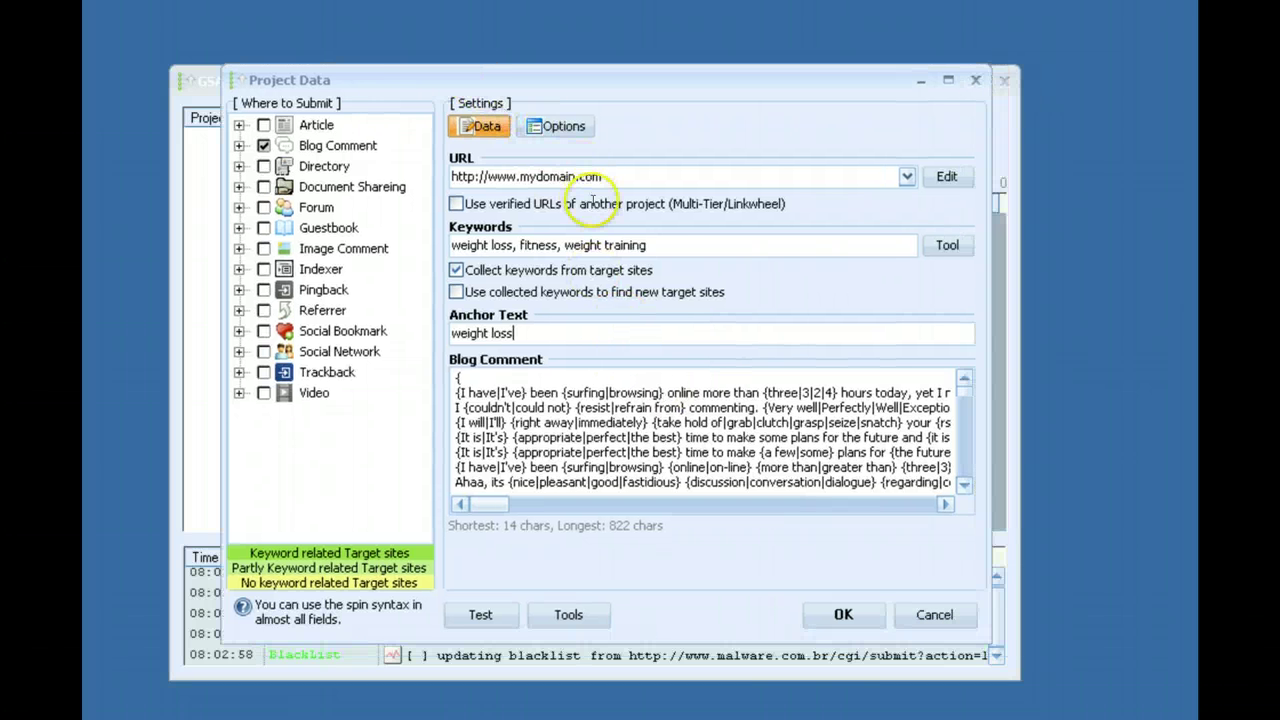
Decline saving the project without search engines, and check all search engines in the list.
left_click(845, 622)
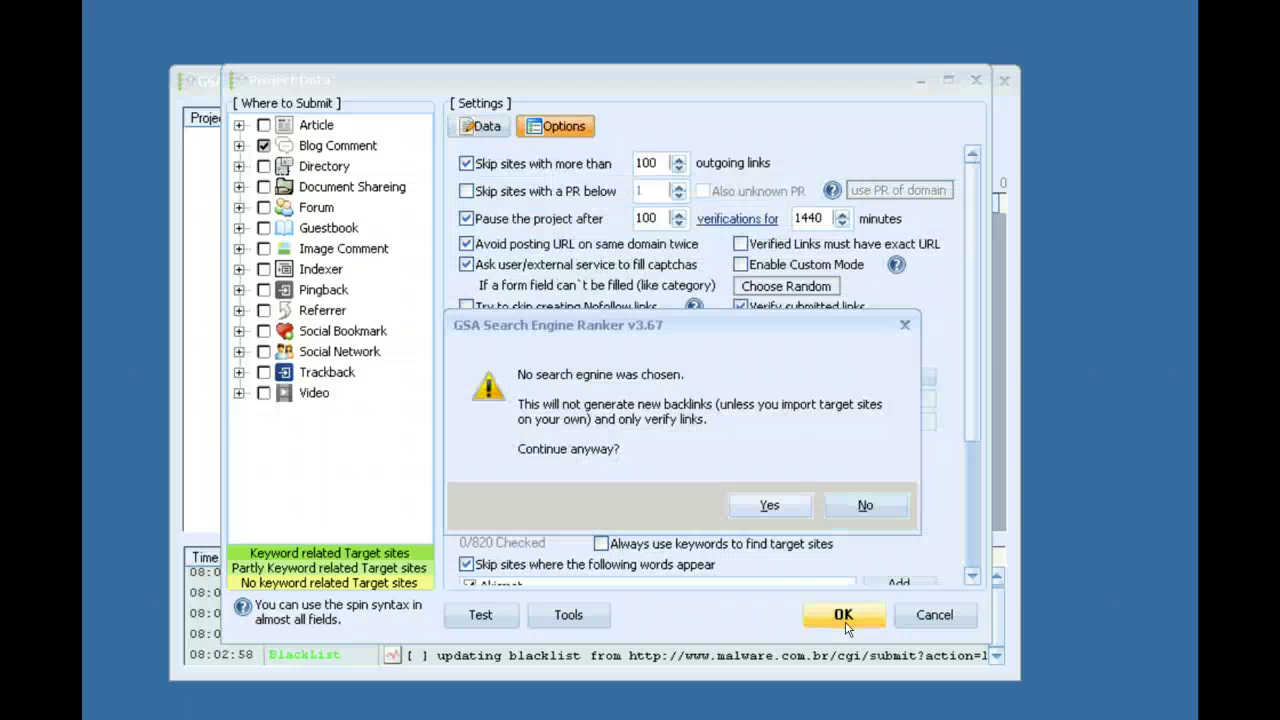
left_click(855, 517)
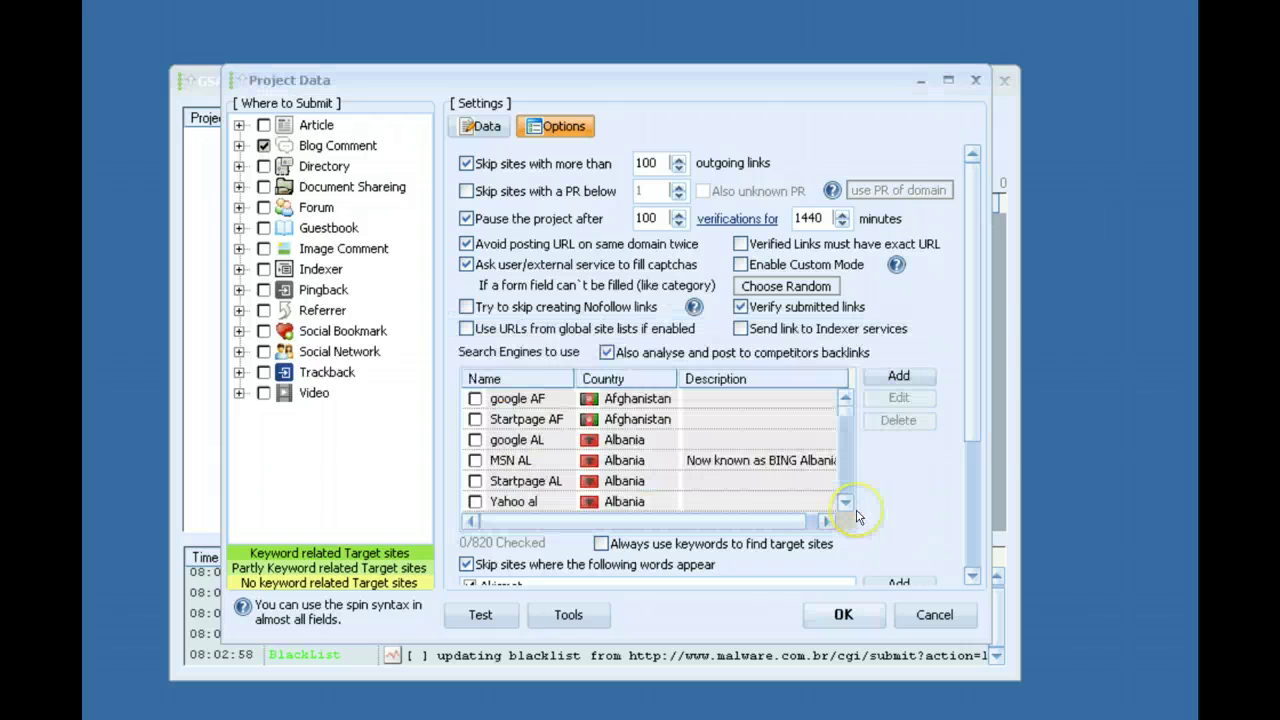
right_click(676, 450)
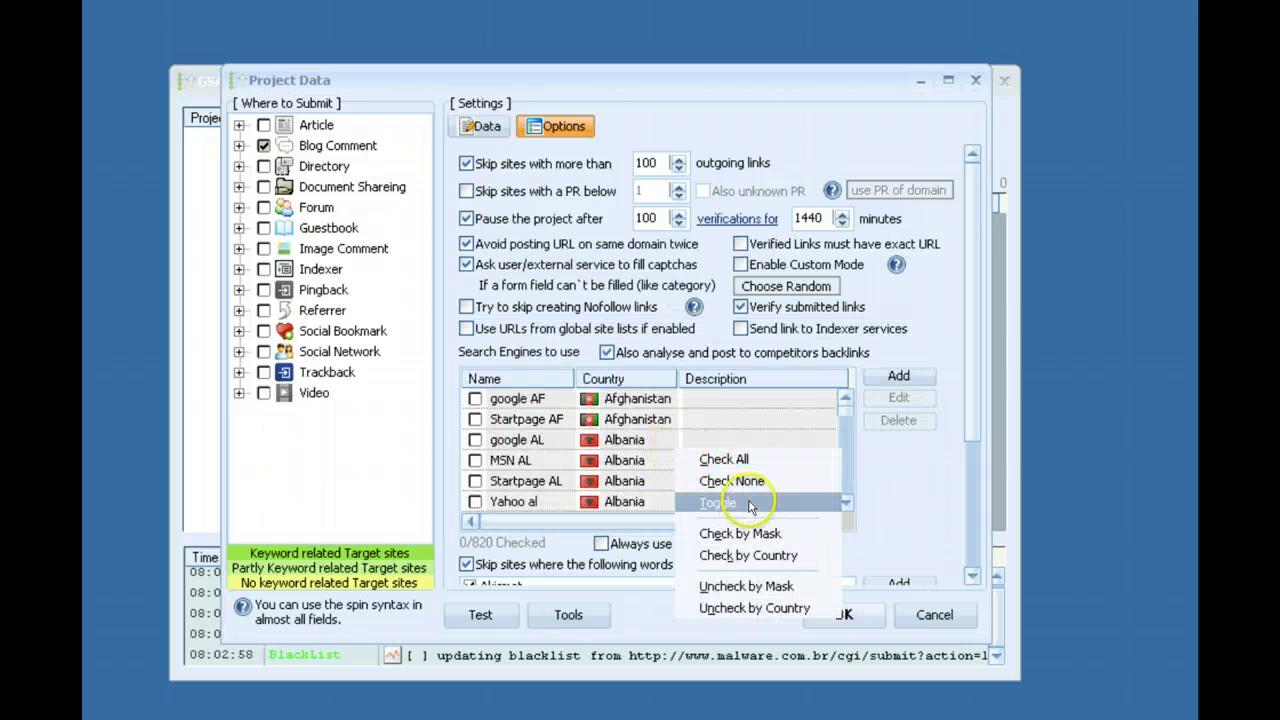
left_click(759, 466)
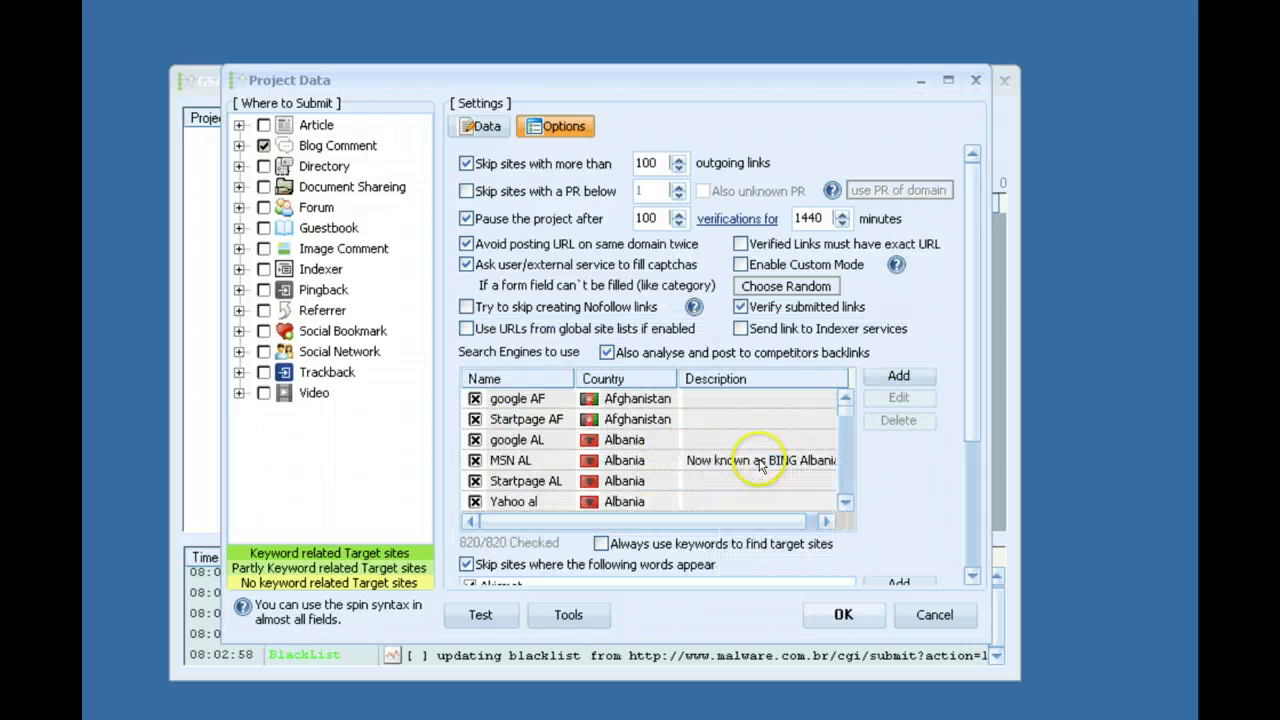
Save the mydomain.com project with its selected search engines and start a new project.
left_click(845, 614)
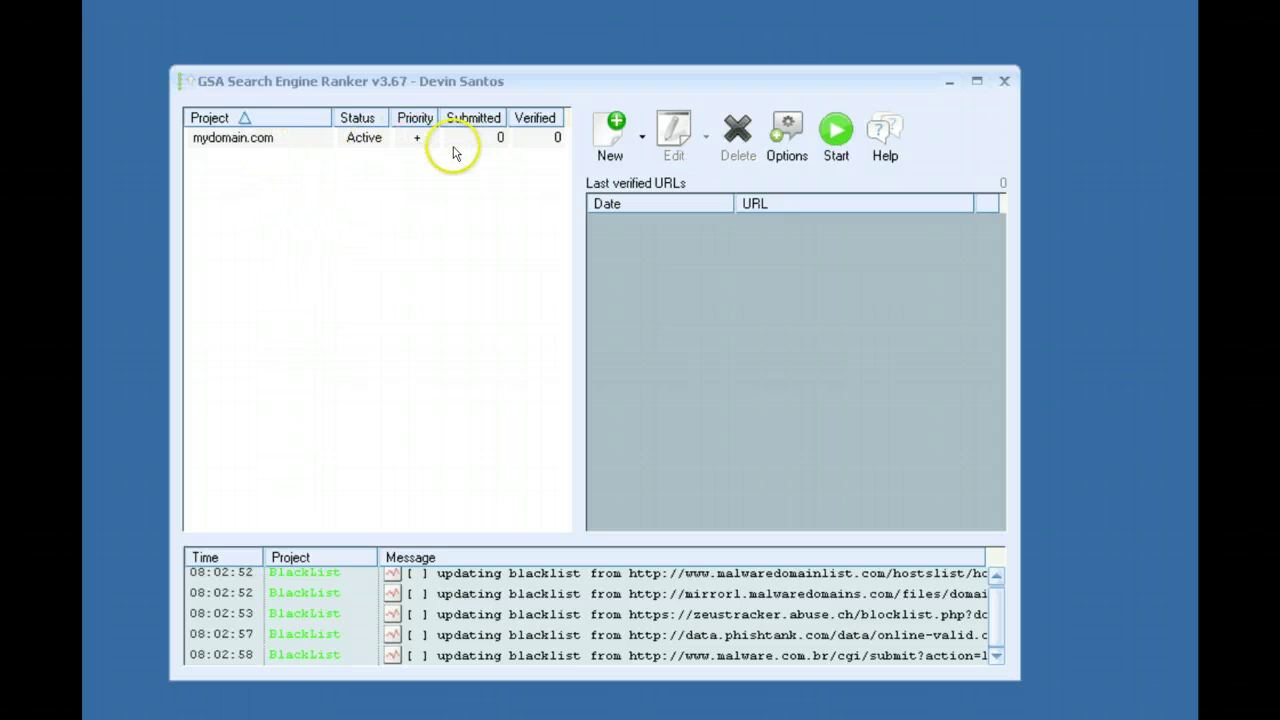
left_click(605, 160)
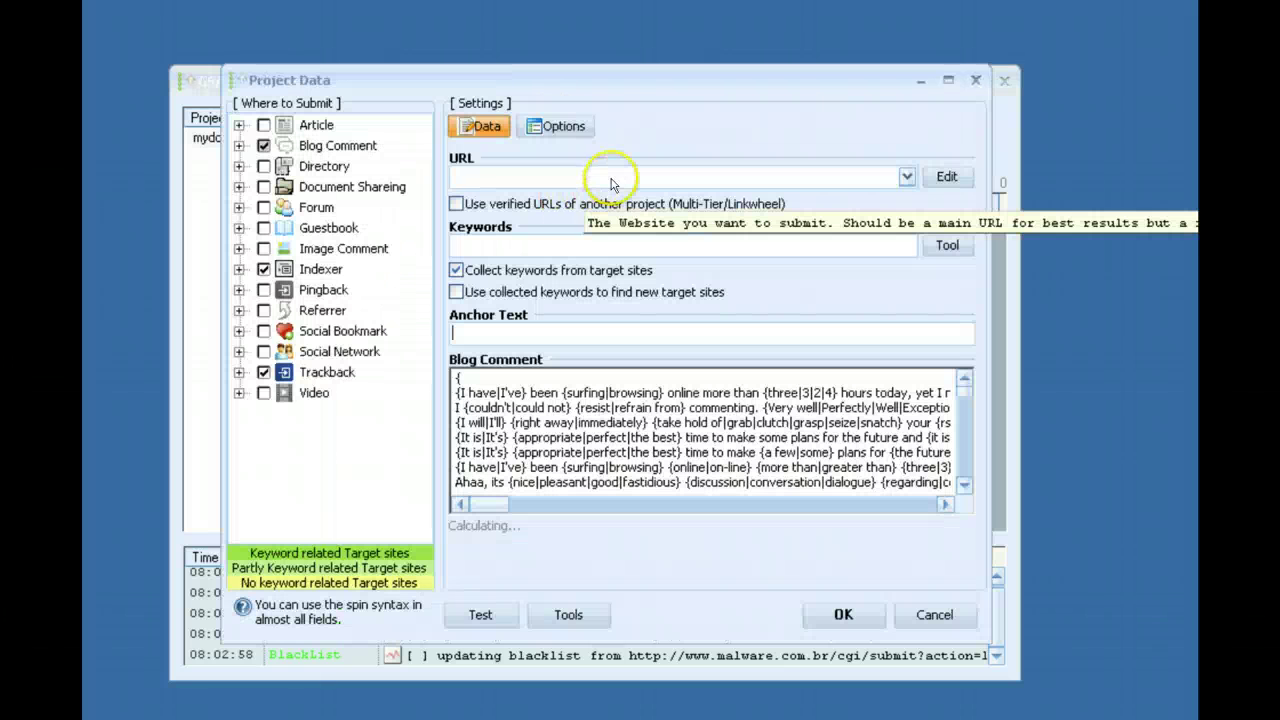
mouse_move(343, 272)
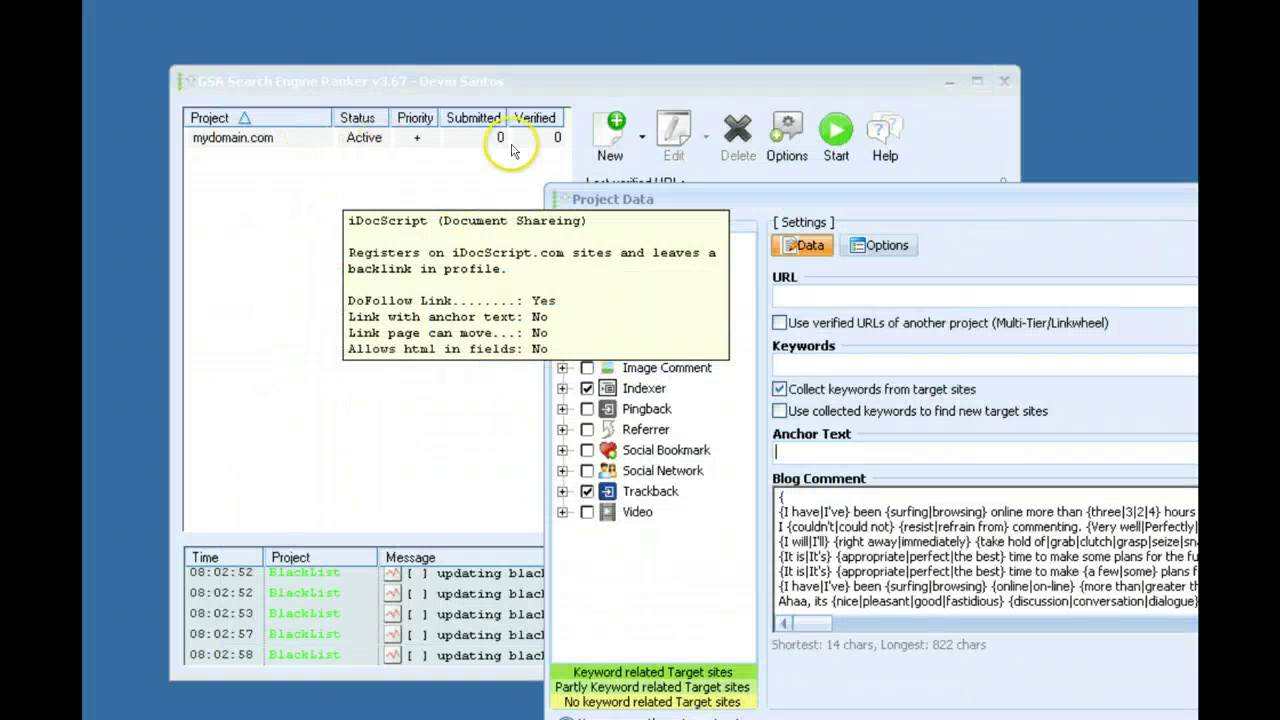
left_click_drag(850, 198, 630, 41)
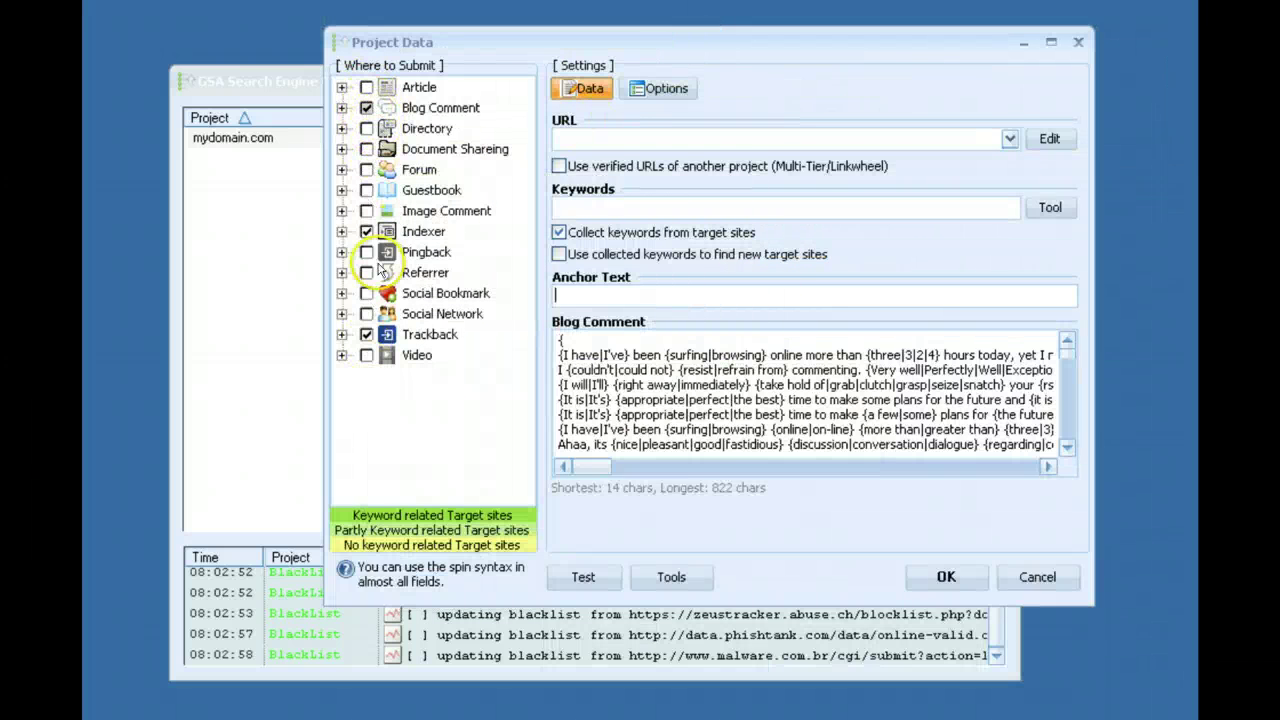
left_click_drag(438, 52, 385, 90)
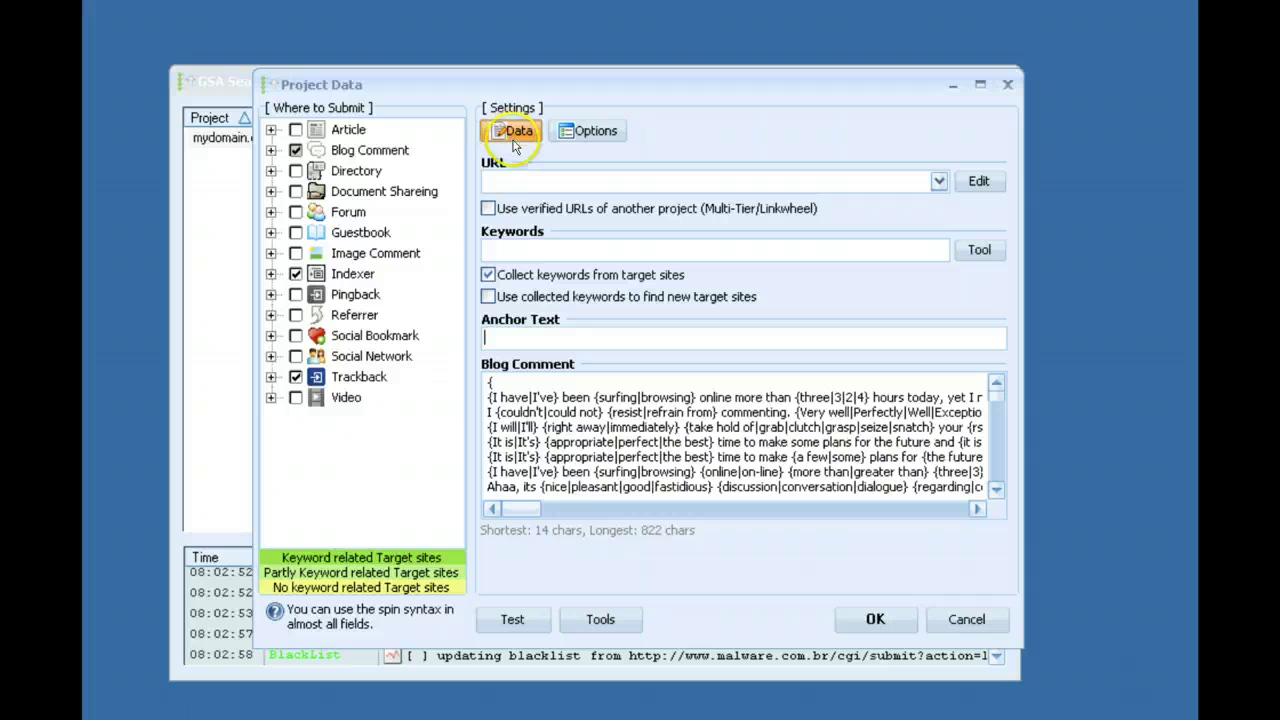
Add Guestbook to the new project's submission targets and exclude Indexer, keeping Blog Comment and Trackback selected.
left_click(296, 232)
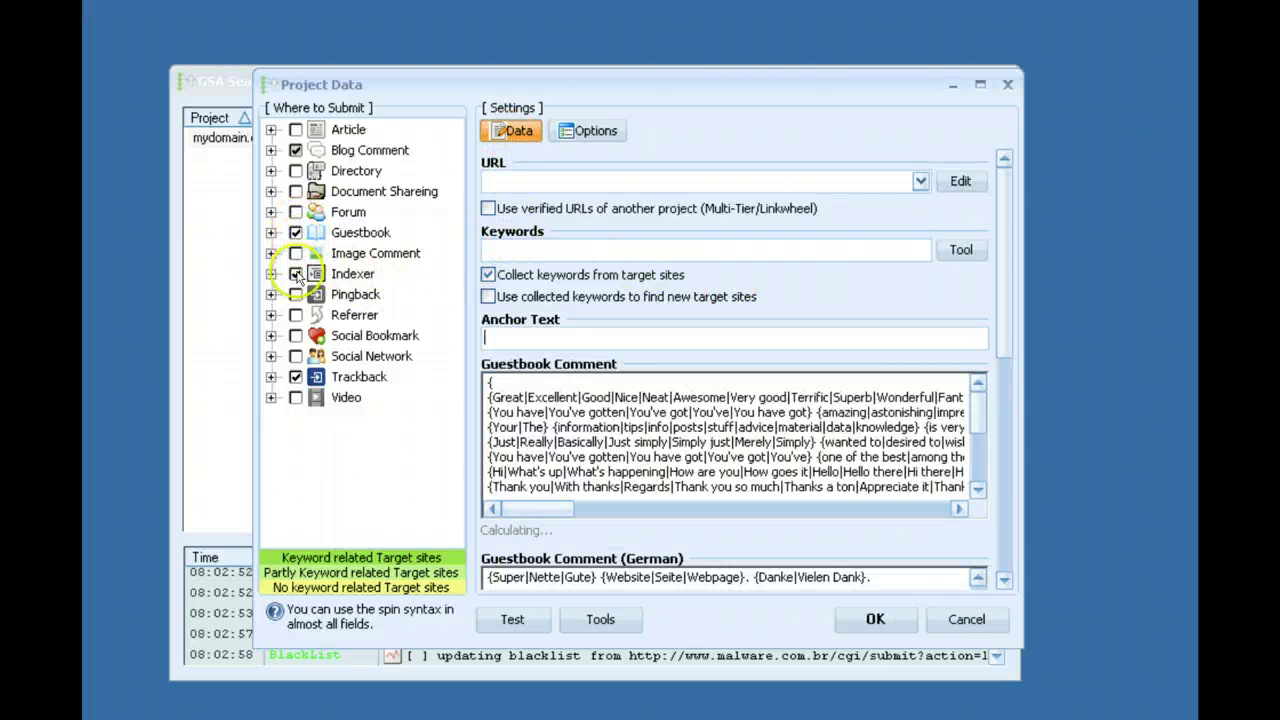
left_click(296, 273)
left_click(296, 150)
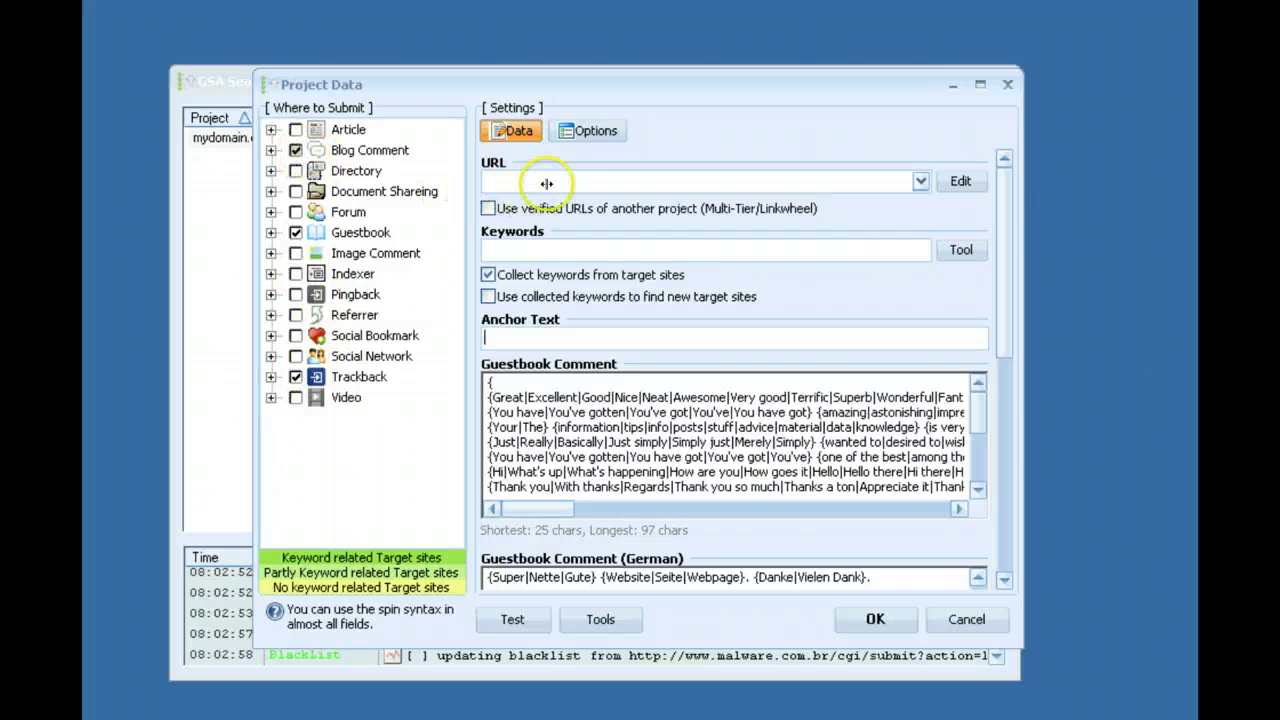
Set the new project to use the verified URLs of the mydomain.com project instead of its own URL.
left_click(490, 209)
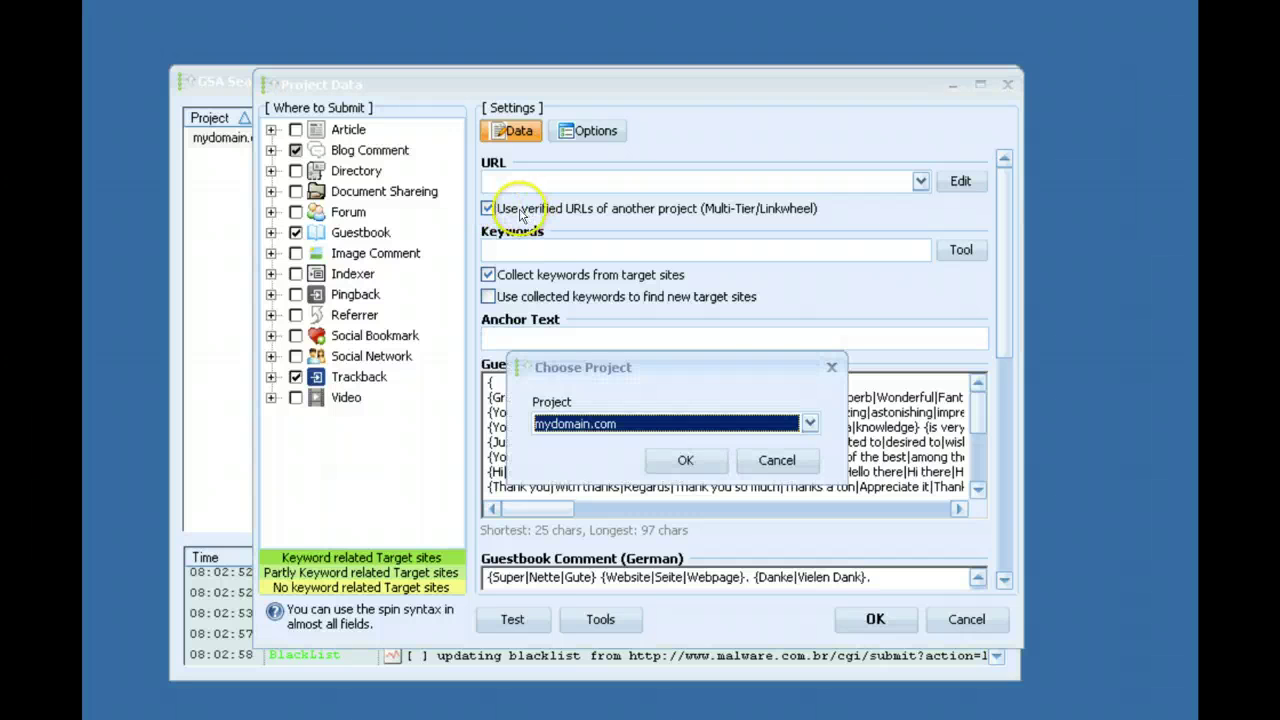
left_click(640, 425)
left_click(636, 428)
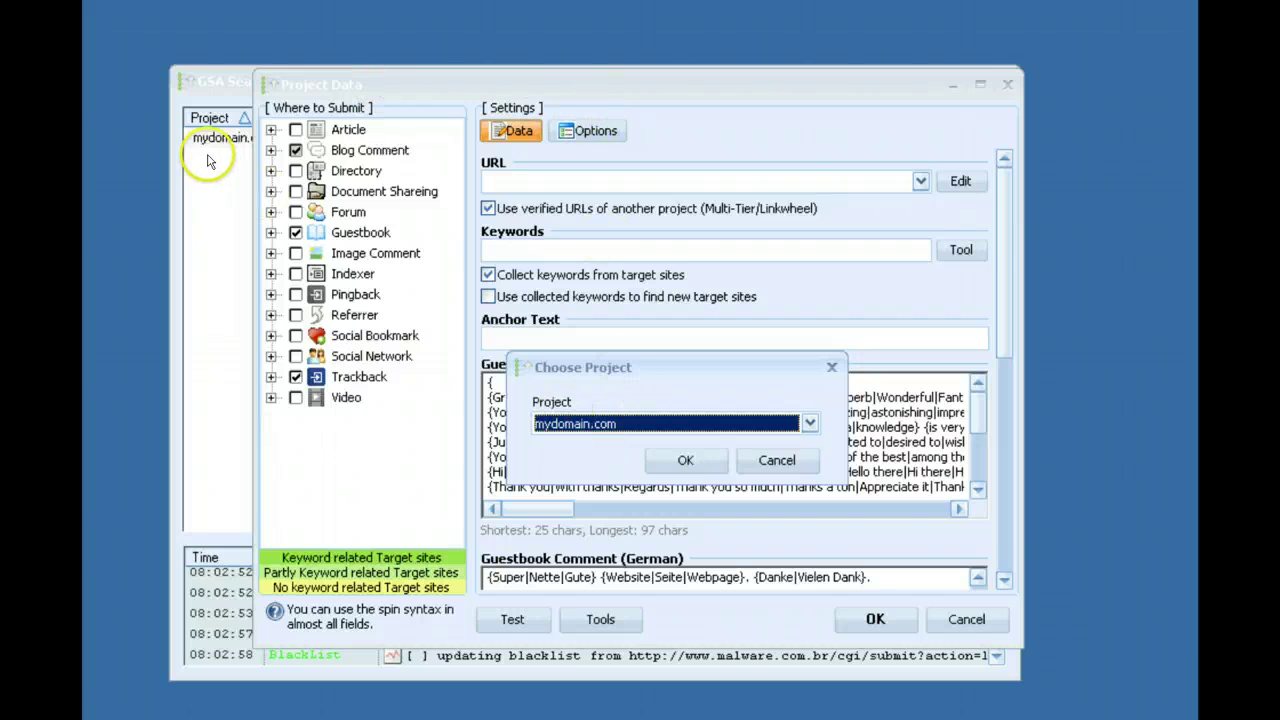
left_click(685, 458)
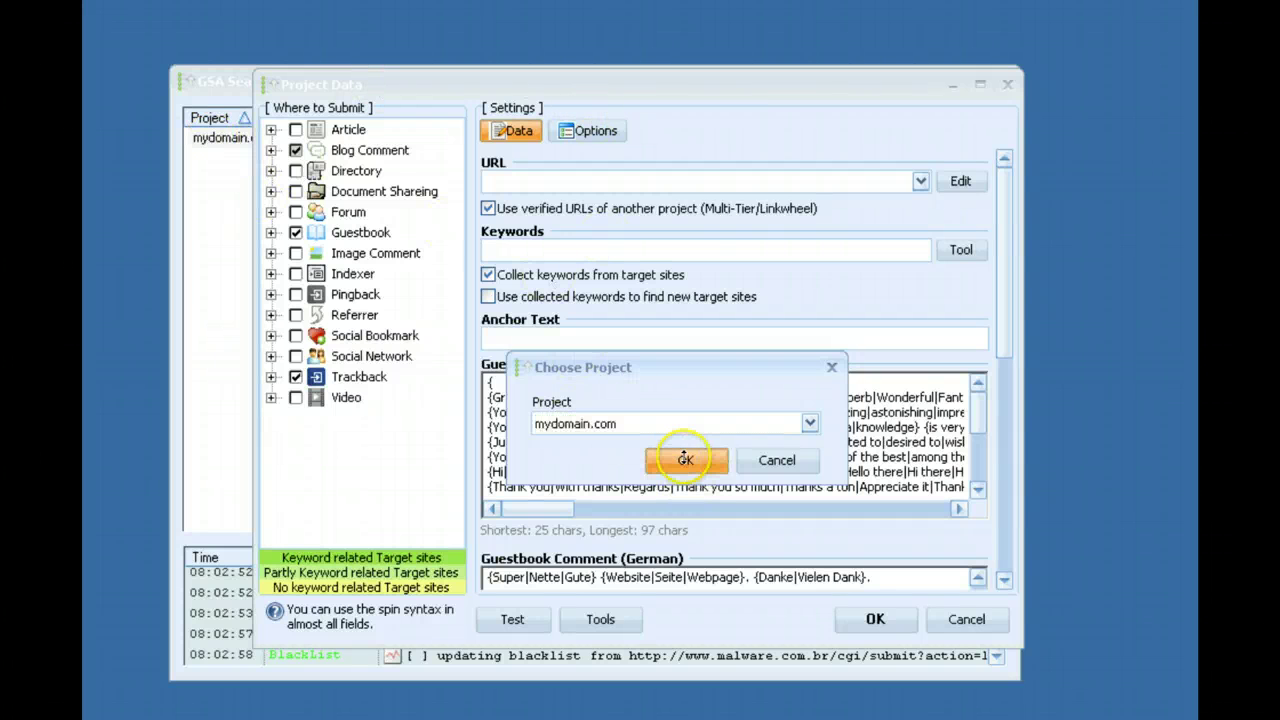
left_click_drag(572, 97, 795, 109)
left_click_drag(640, 103, 415, 245)
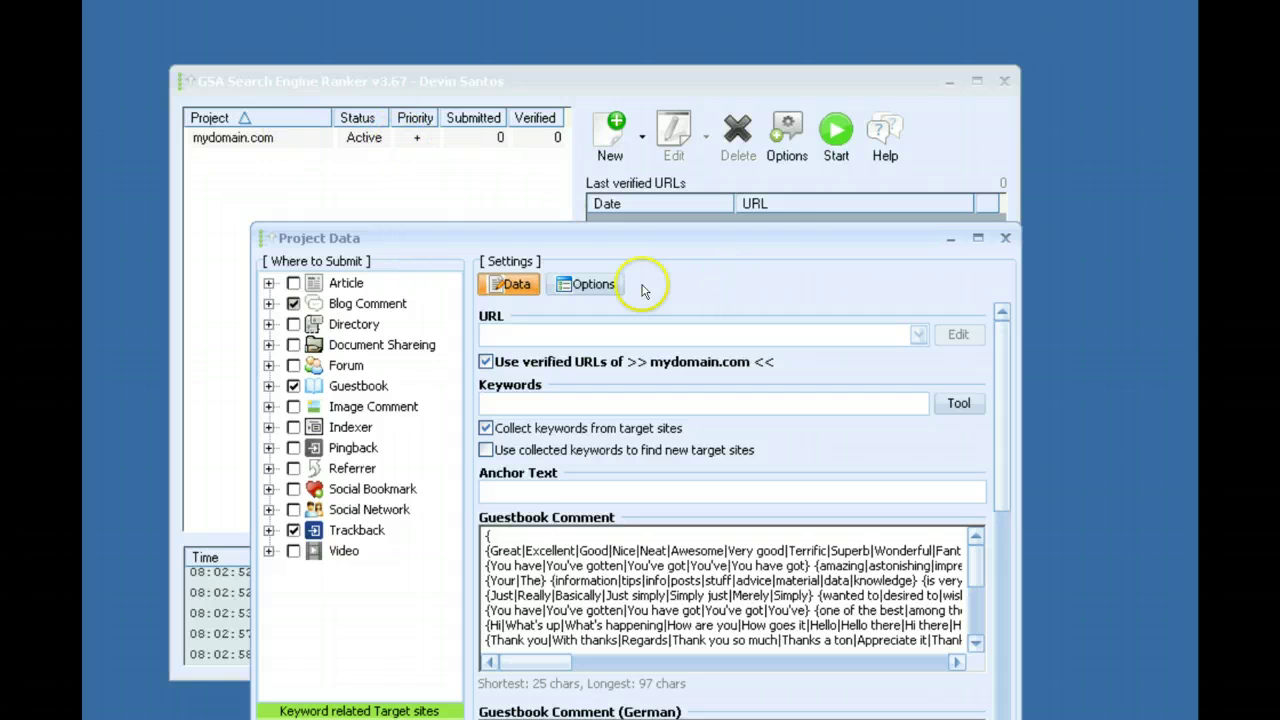
left_click_drag(586, 237, 660, 263)
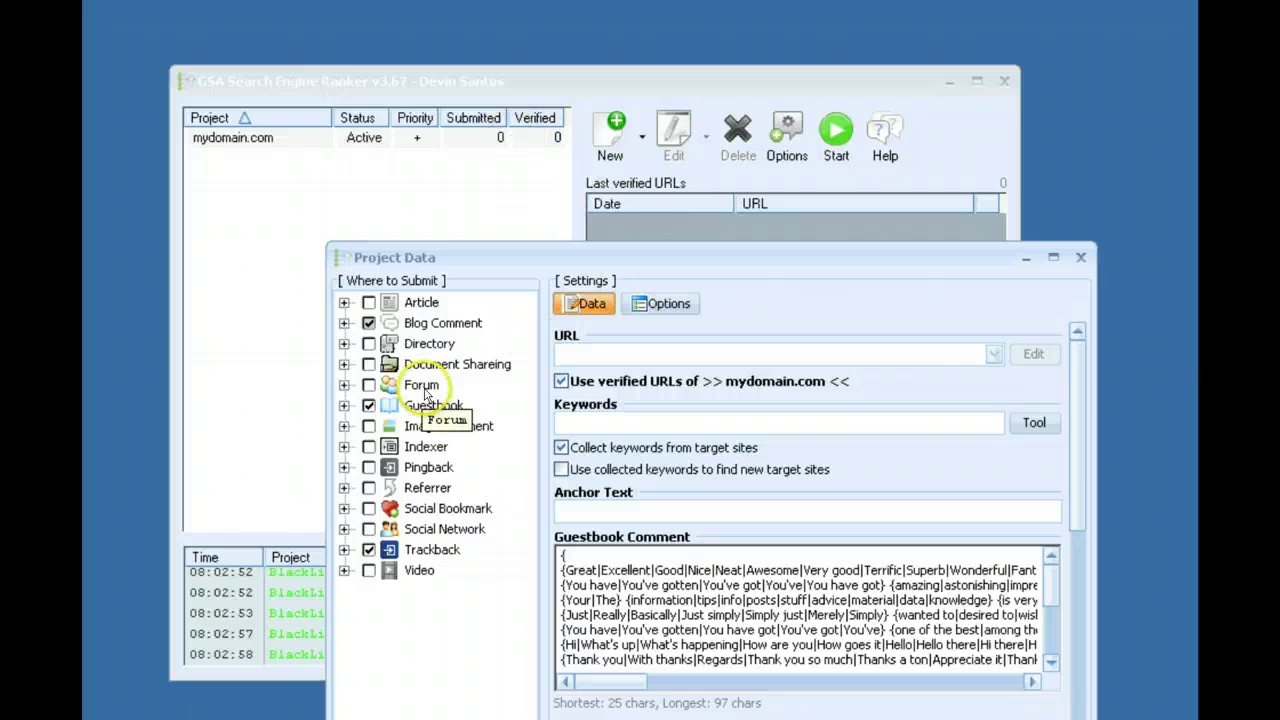
left_click(660, 303)
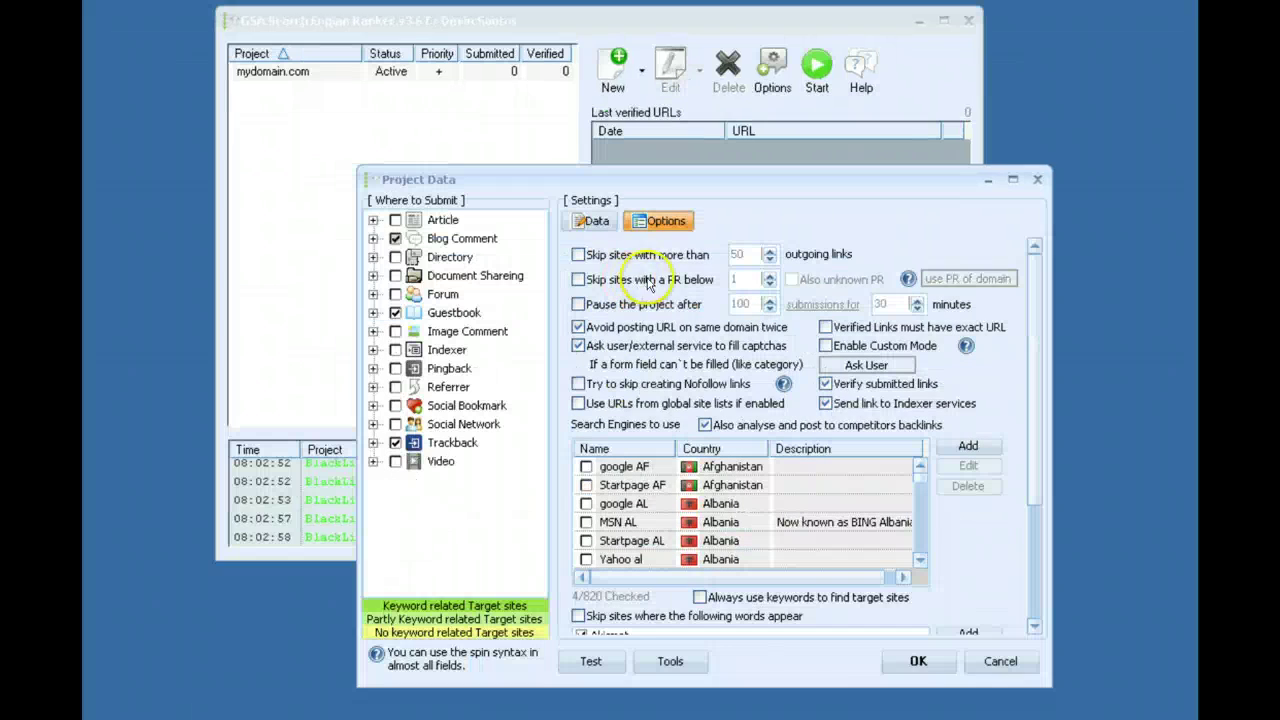
left_click(640, 369)
left_click(600, 224)
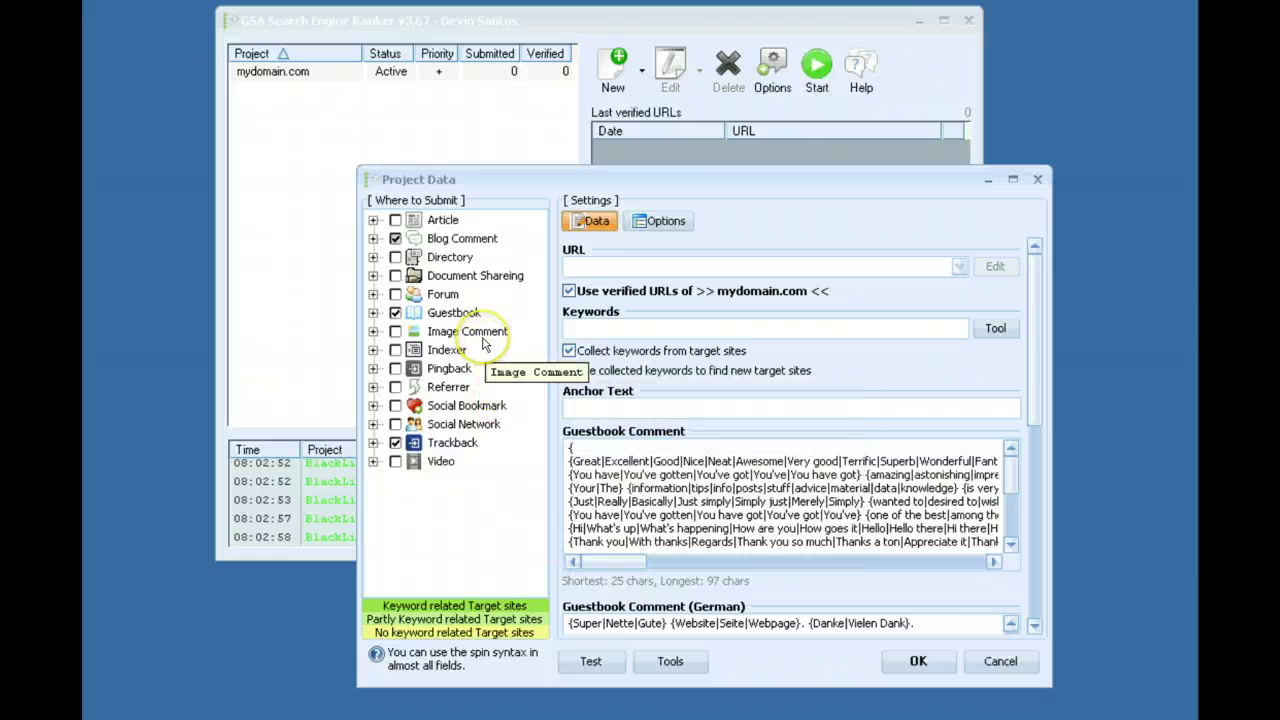
left_click_drag(553, 183, 479, 15)
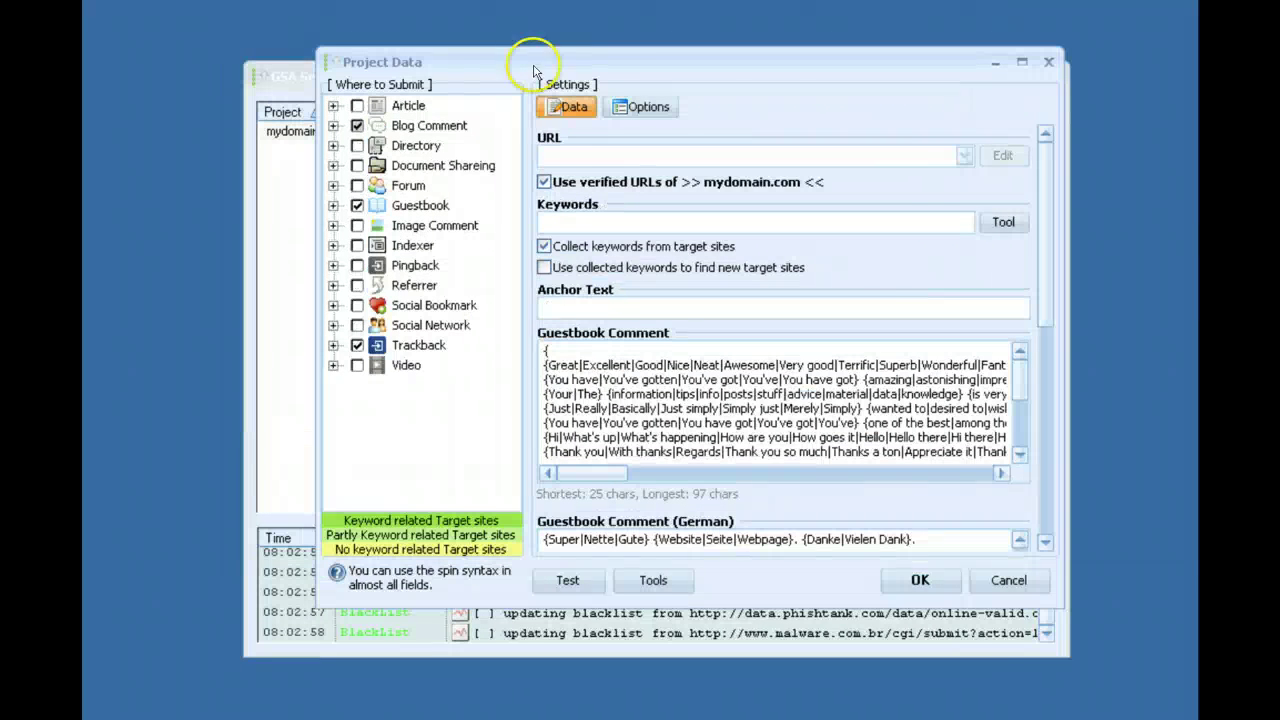
left_click(762, 220)
left_click_drag(686, 71, 746, 186)
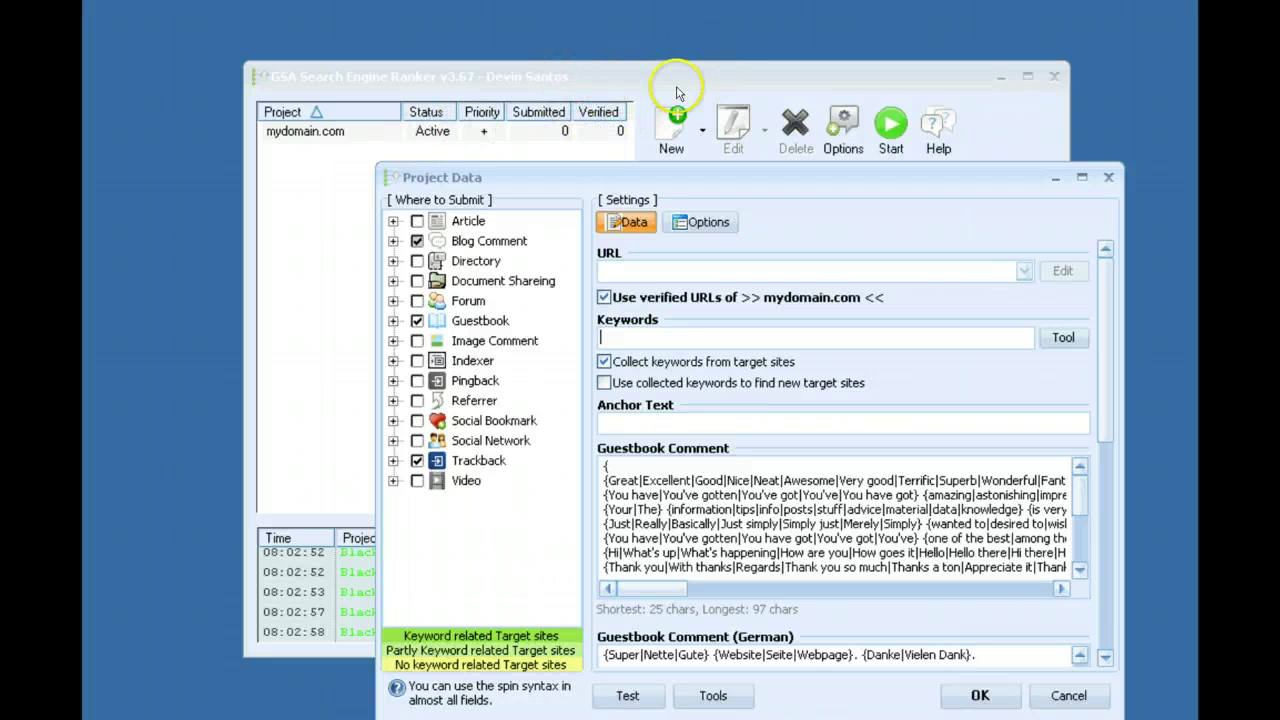
left_click_drag(637, 177, 543, 27)
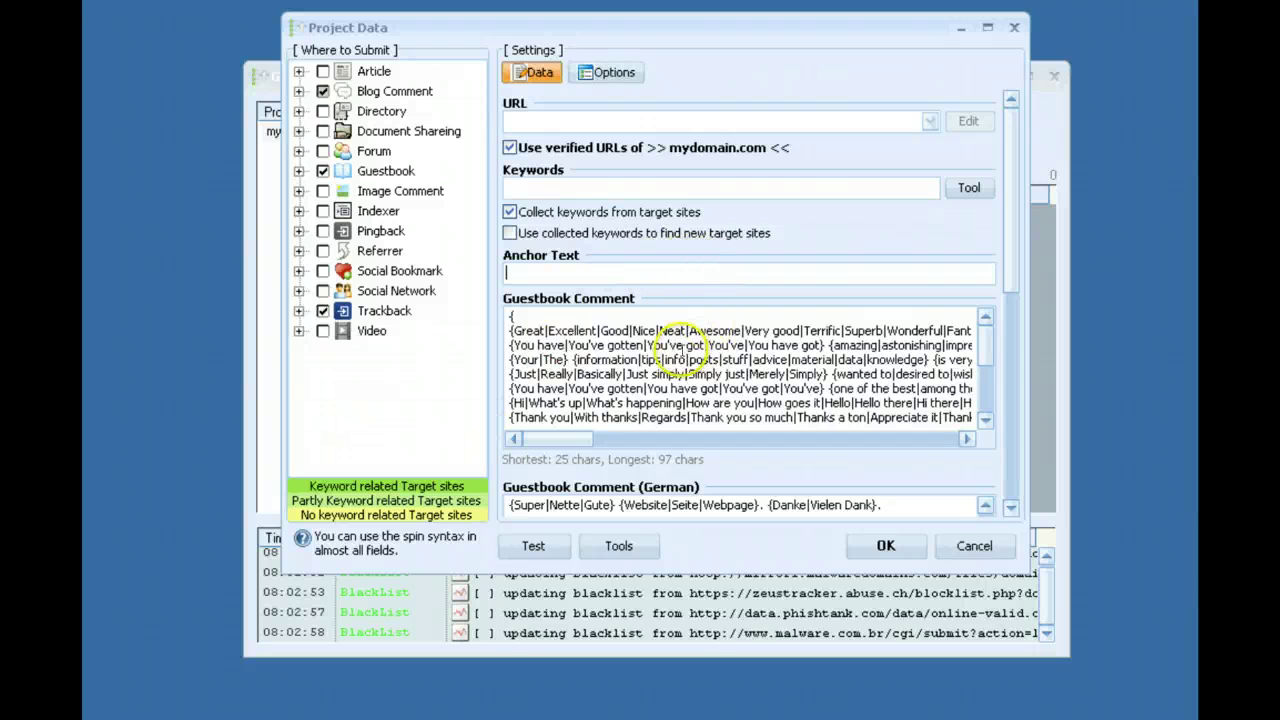
left_click_drag(565, 37, 691, 185)
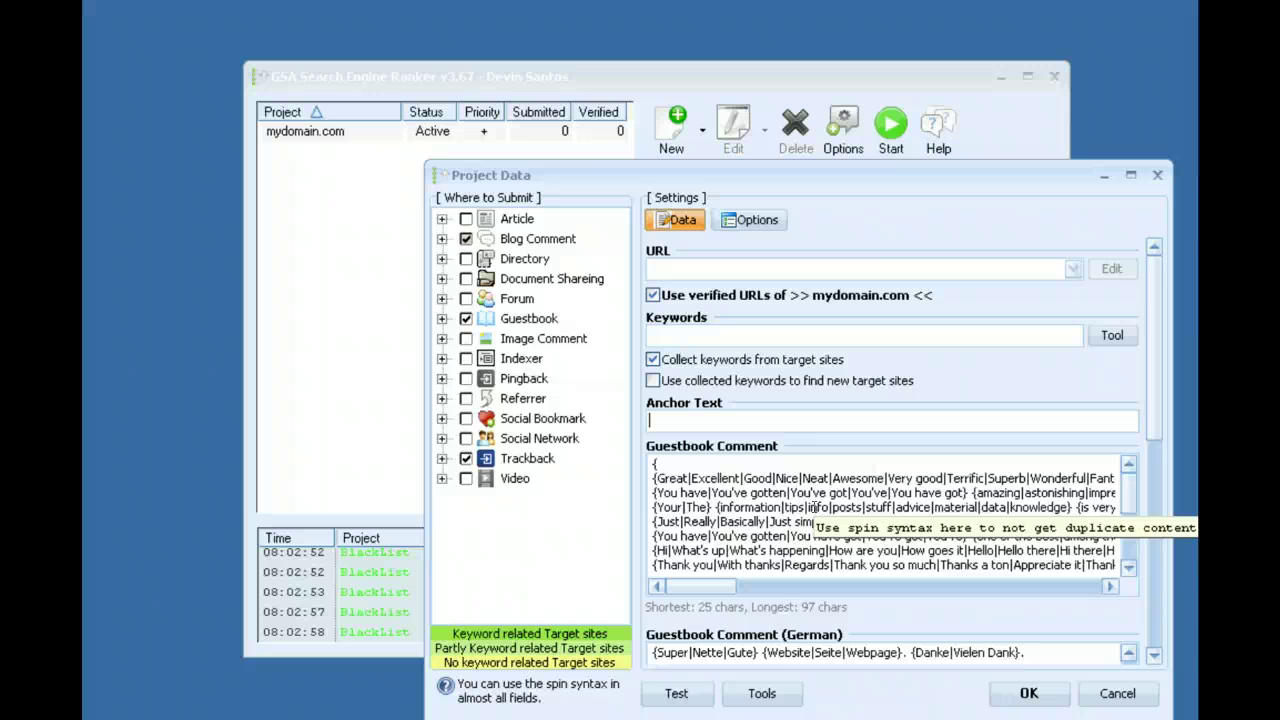
left_click_drag(757, 172, 643, 175)
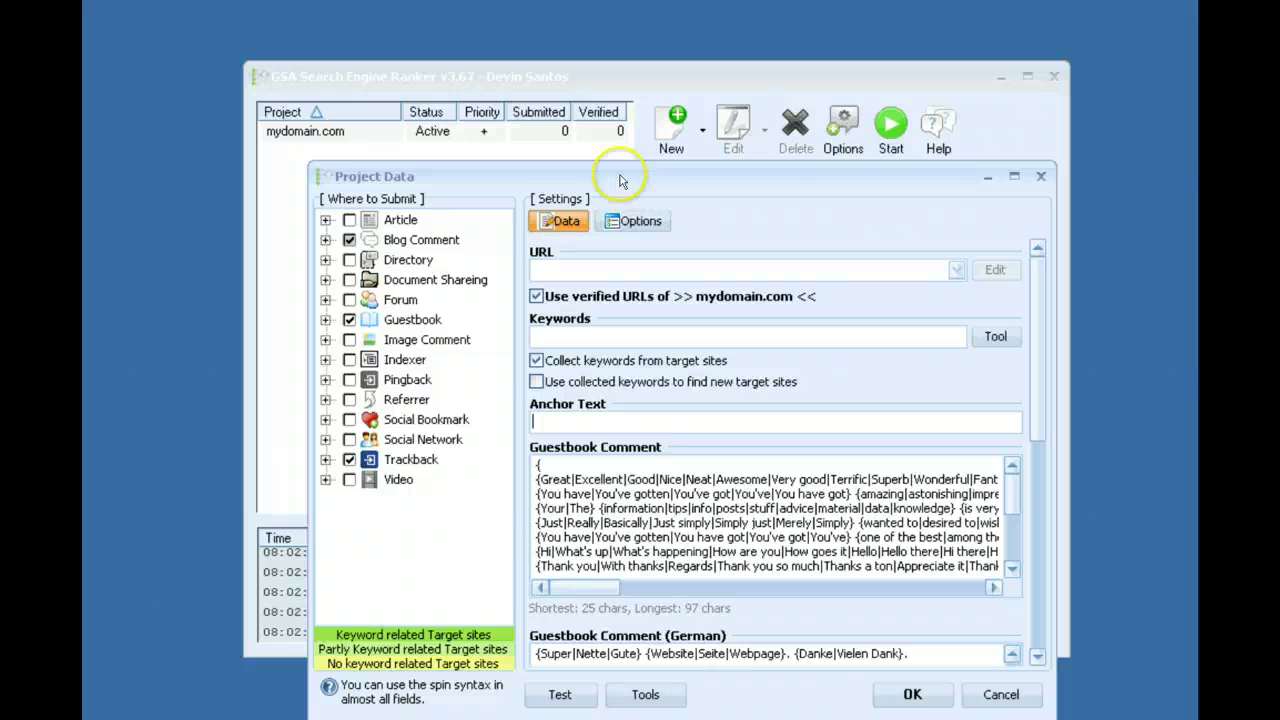
Enter the keywords weight loss, training and the anchor text weight loss in the project data.
left_click(658, 339)
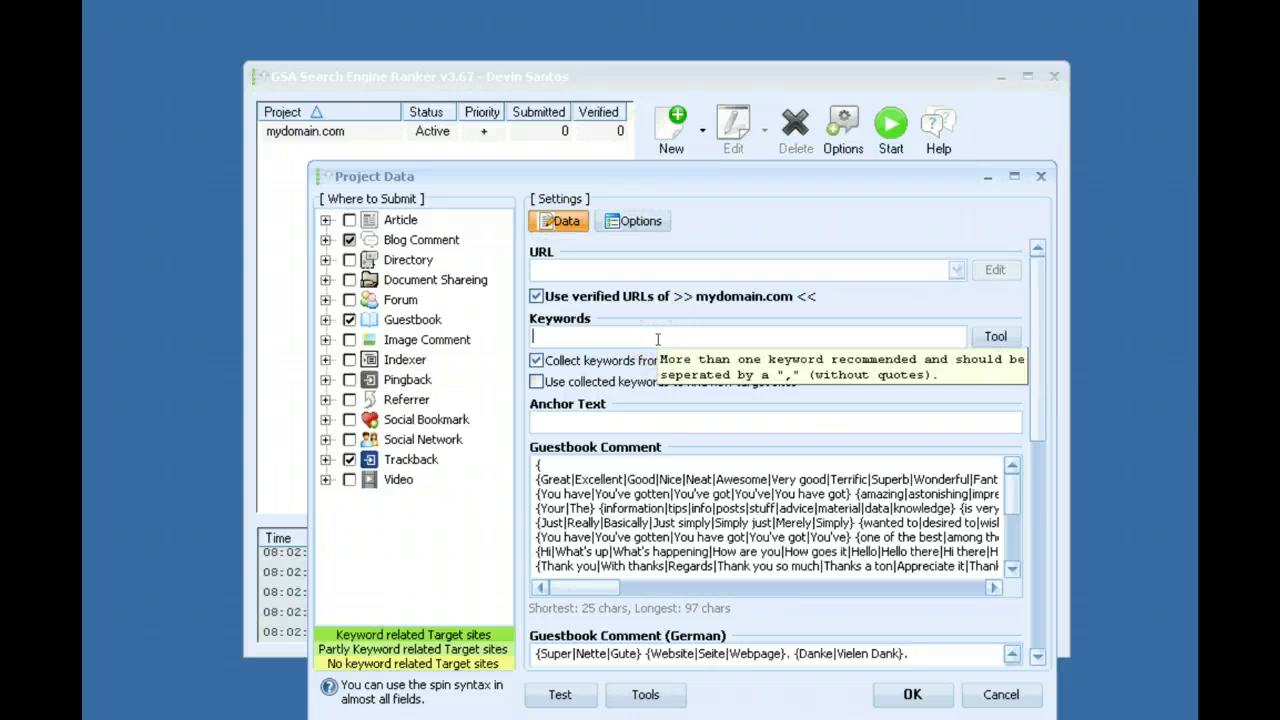
type("weight loss, training")
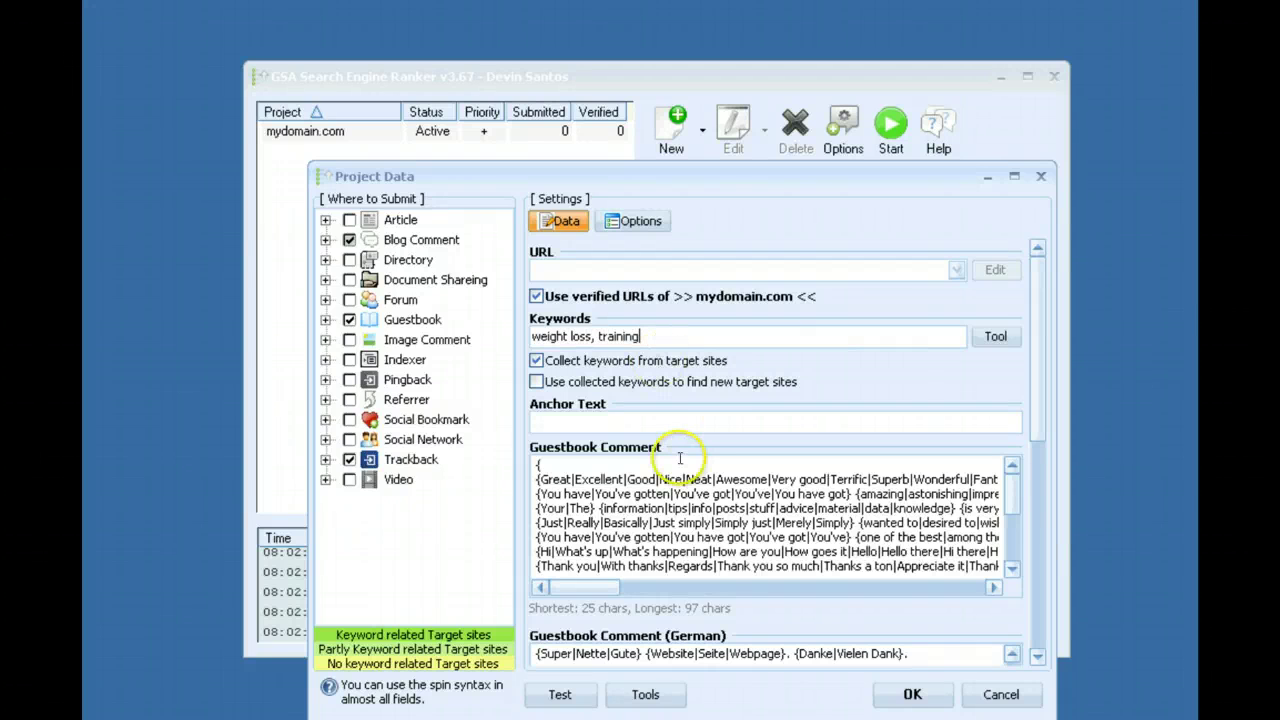
left_click(663, 424)
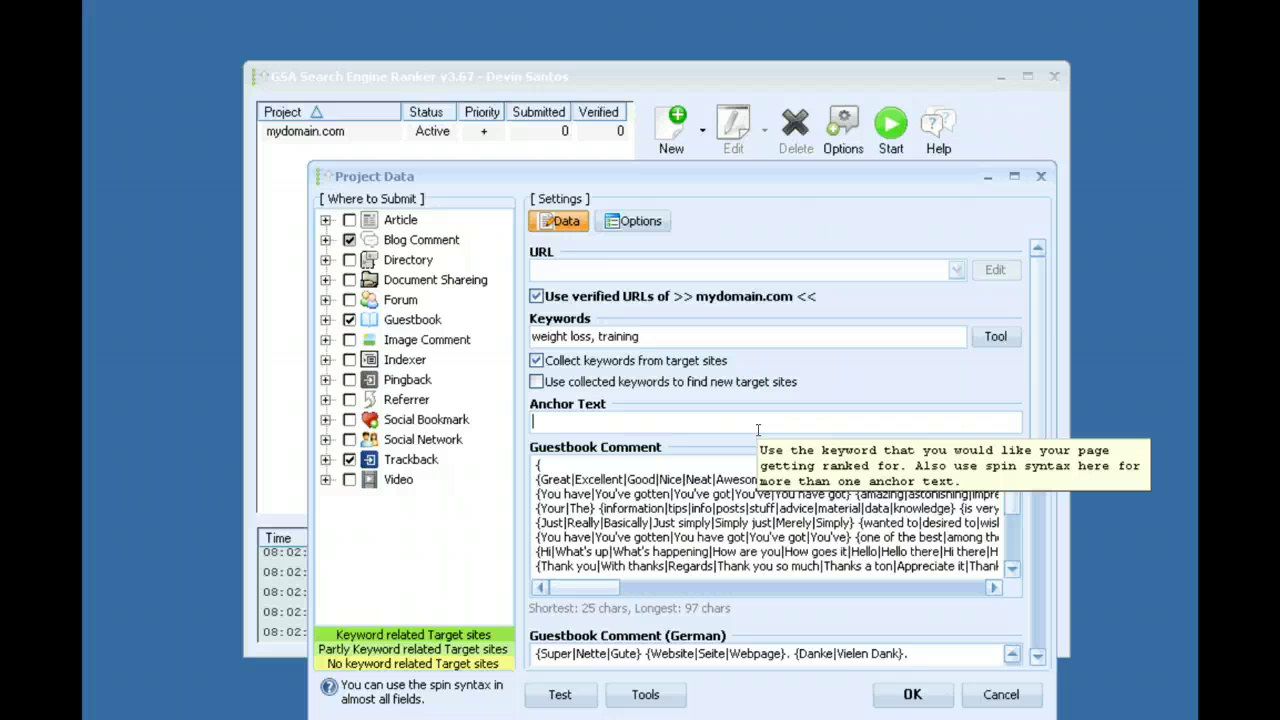
type("weight loss")
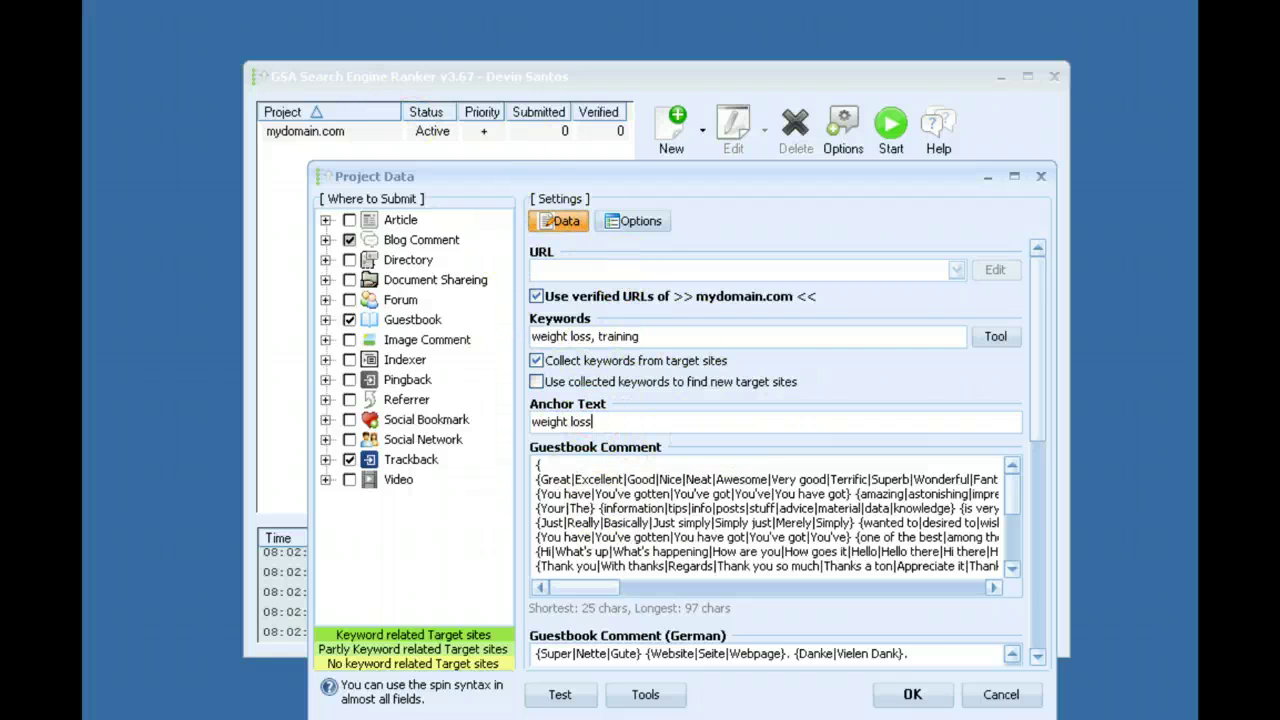
Save the project under the name mydomain.com [Tier 2].
left_click(908, 694)
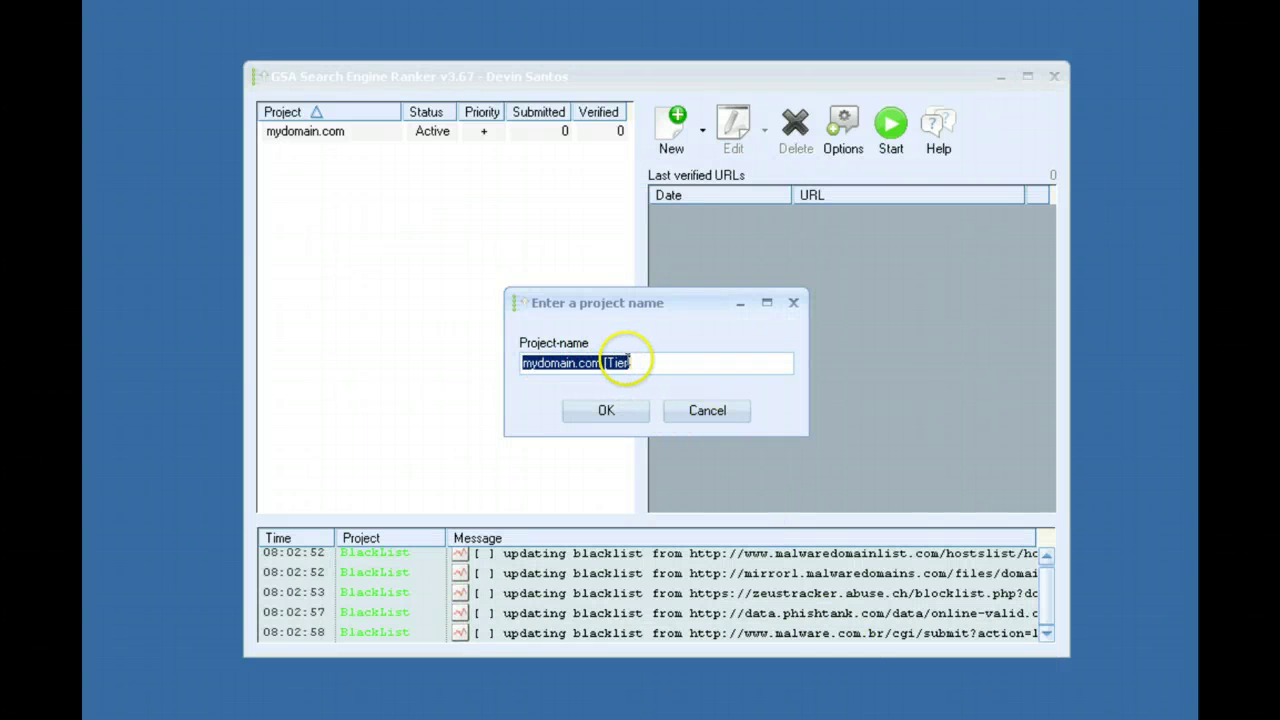
left_click(627, 362)
type("2")
left_click(607, 413)
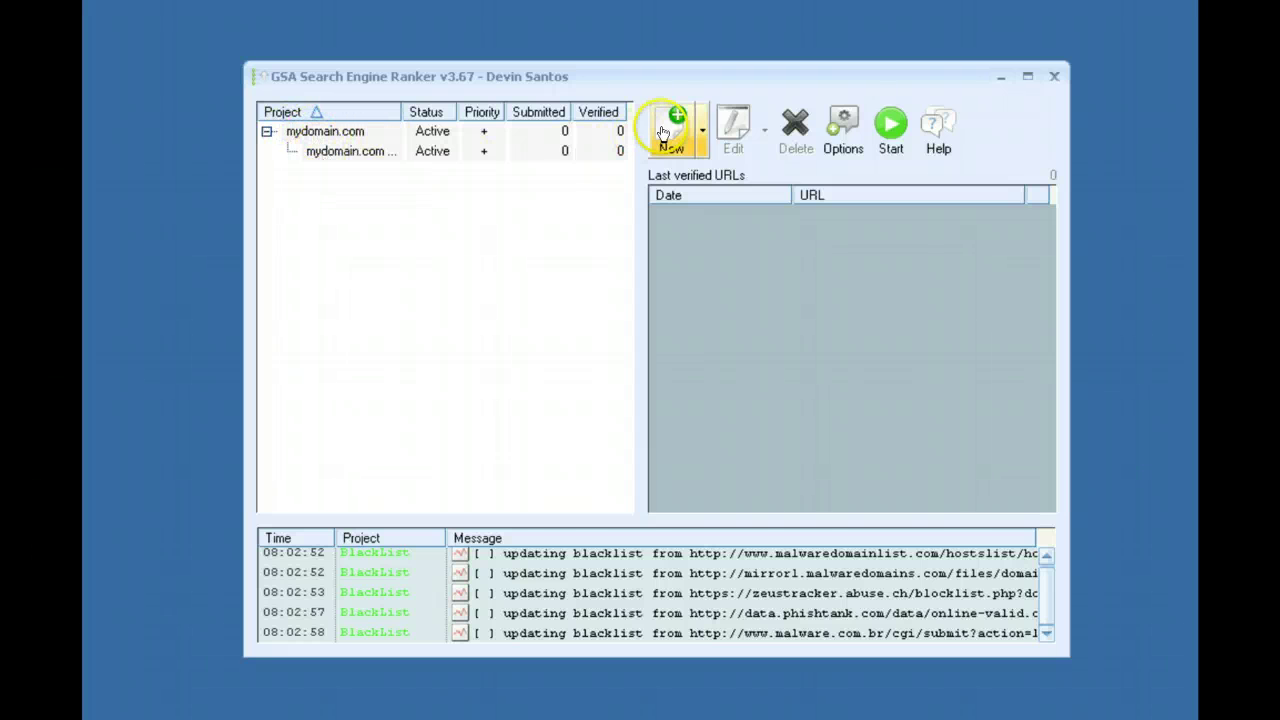
left_click(678, 150)
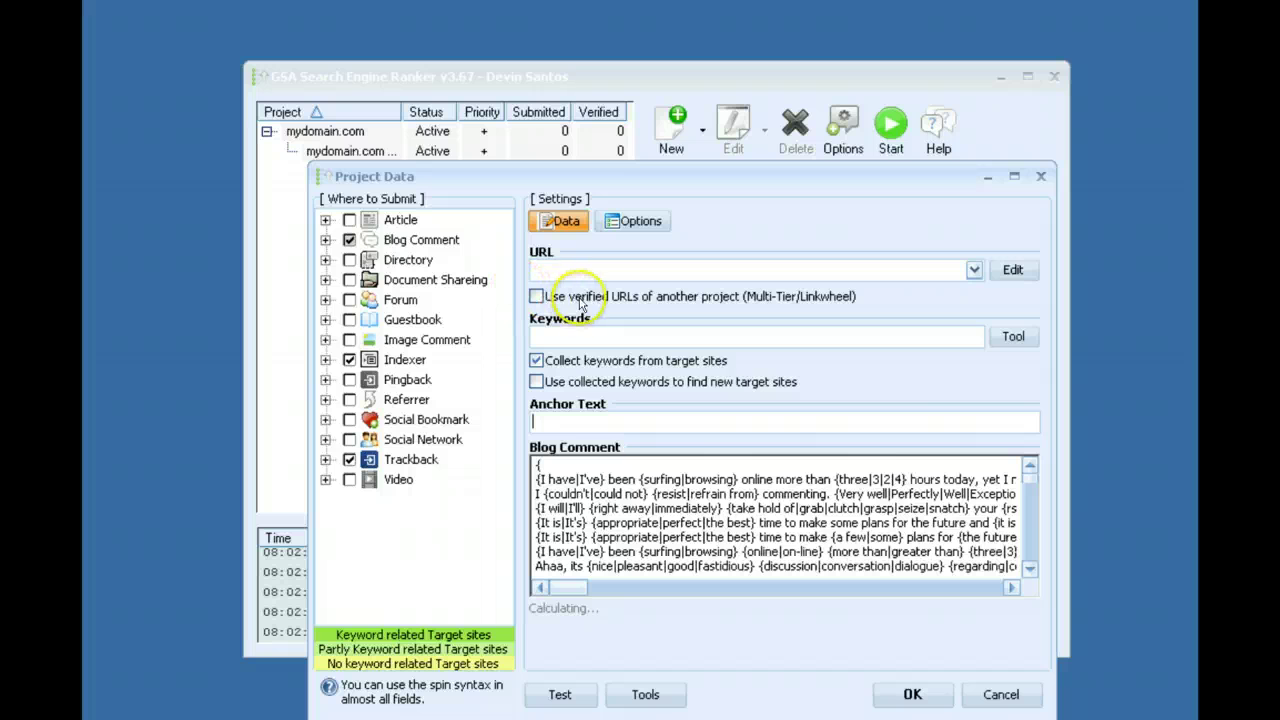
left_click(536, 296)
left_click(771, 408)
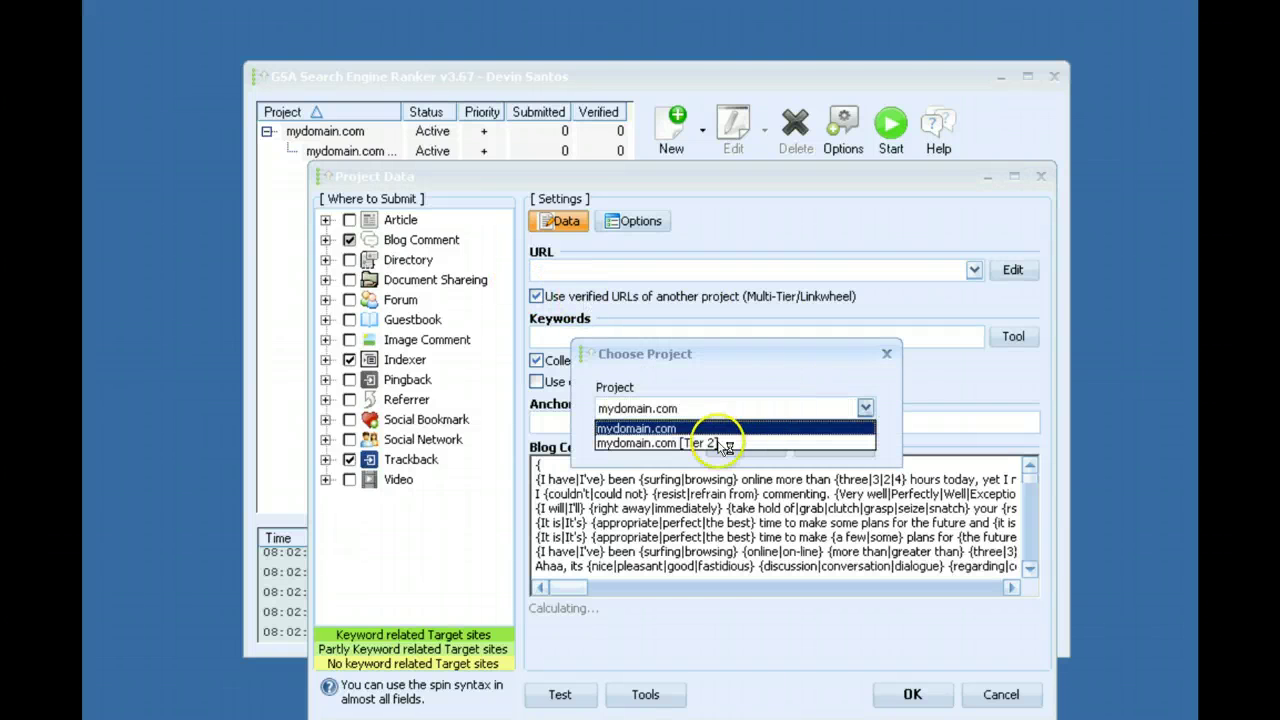
left_click(716, 443)
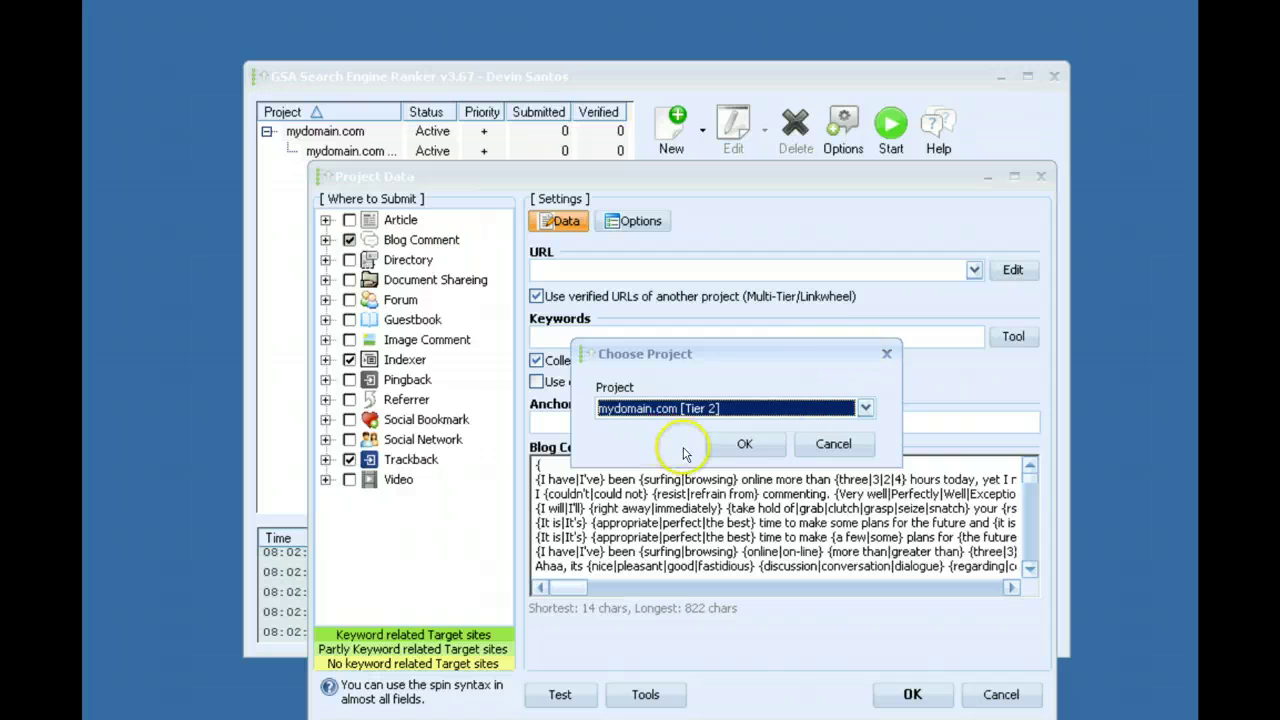
left_click(833, 444)
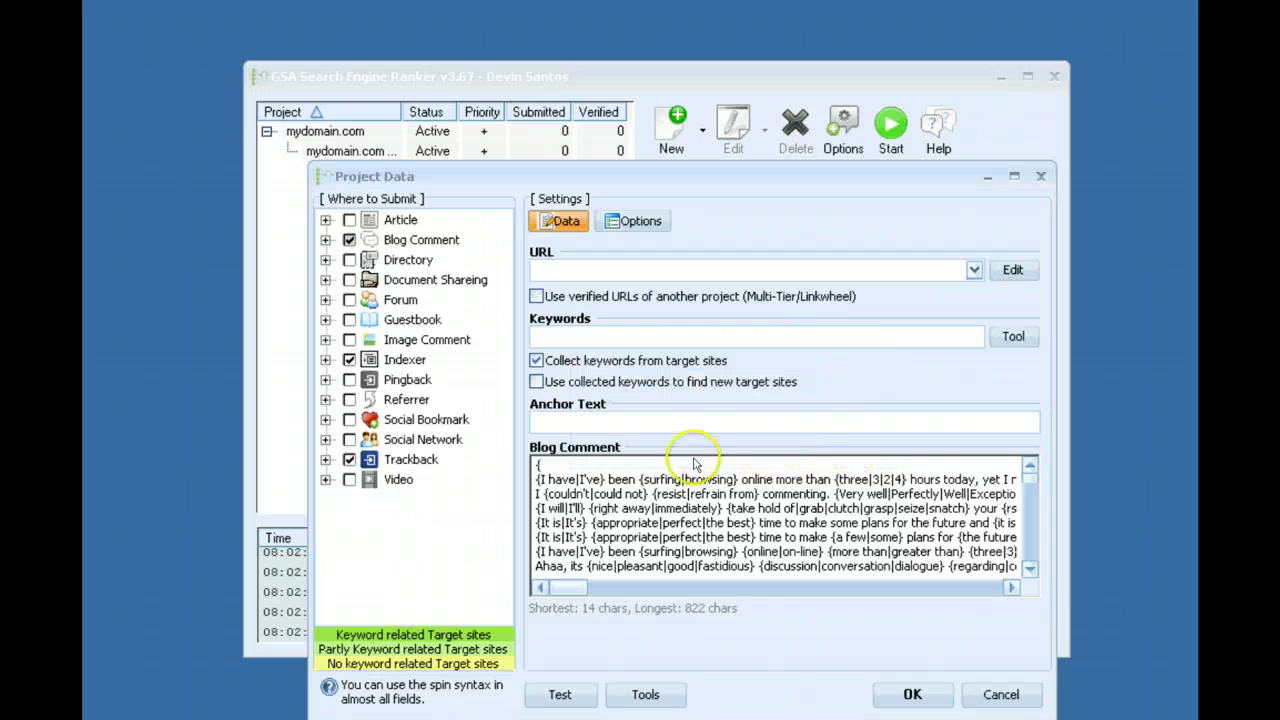
left_click(995, 695)
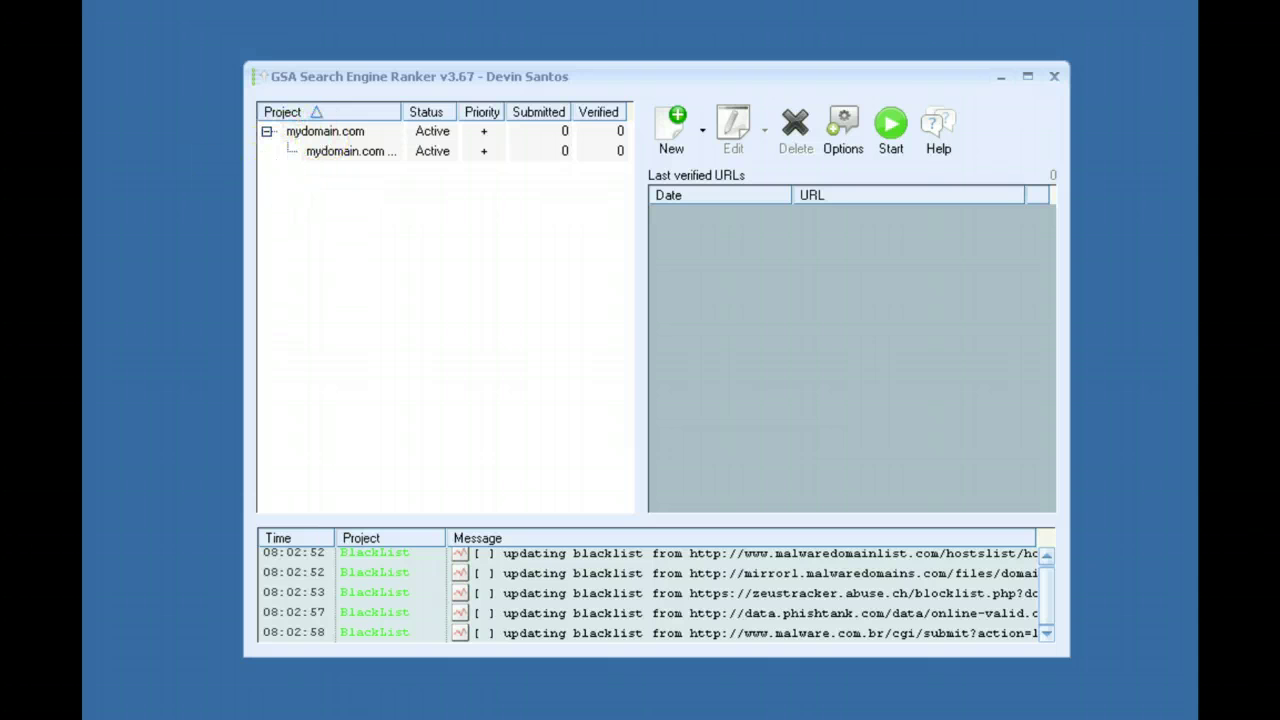
Start another project and set its options to skip sites with a PR below 3 and sites with more than 30 outgoing links.
left_click(675, 128)
left_click(633, 222)
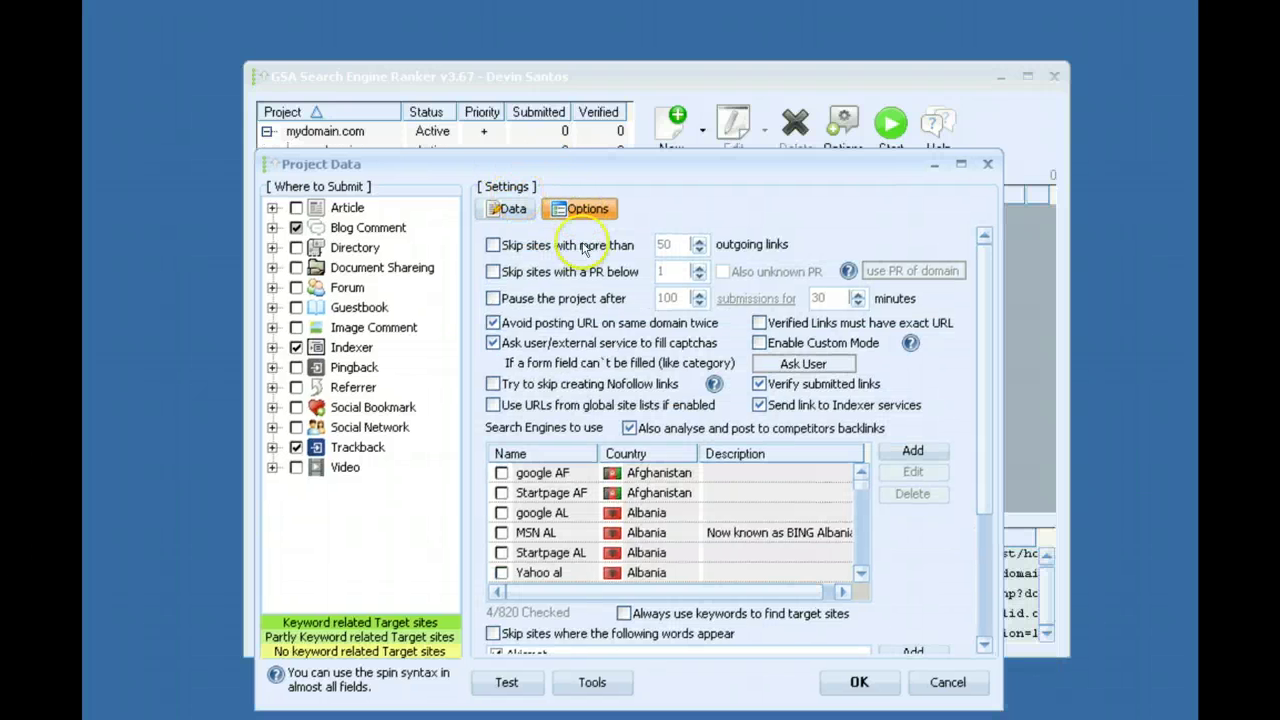
left_click_drag(550, 176, 496, 164)
left_click(561, 272)
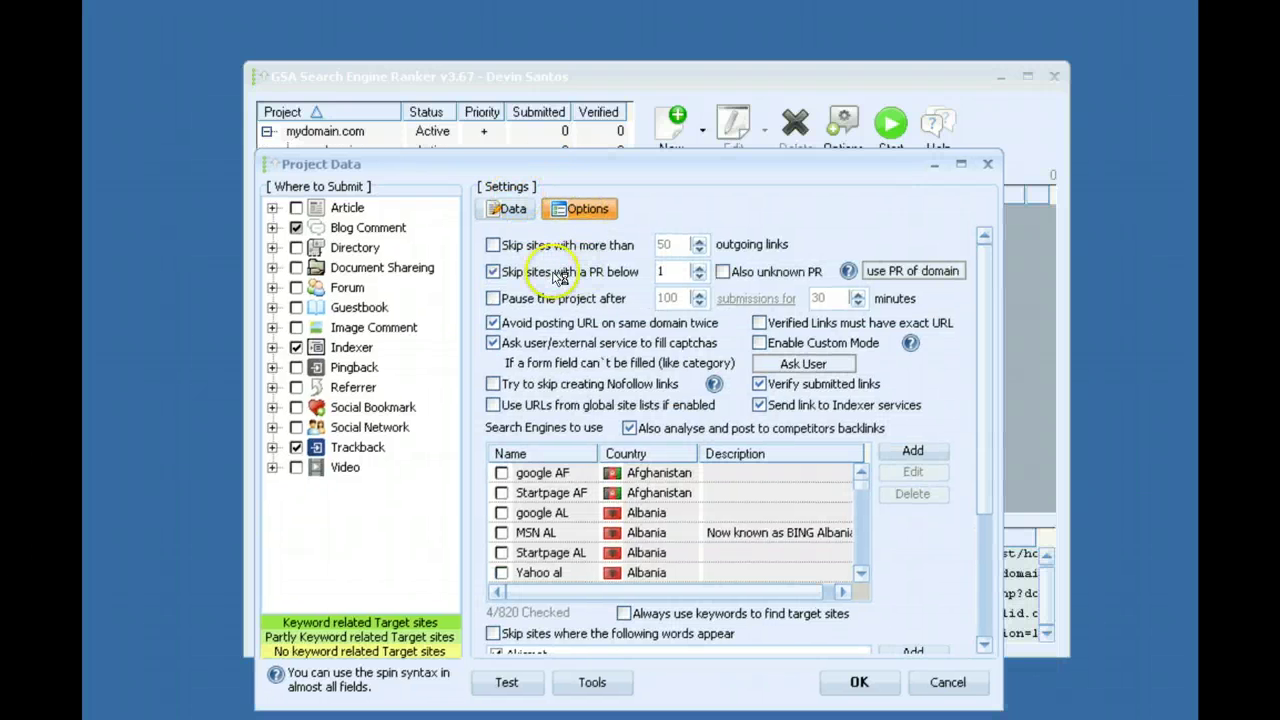
left_click(561, 272)
left_click(561, 272)
left_click_drag(679, 273, 634, 280)
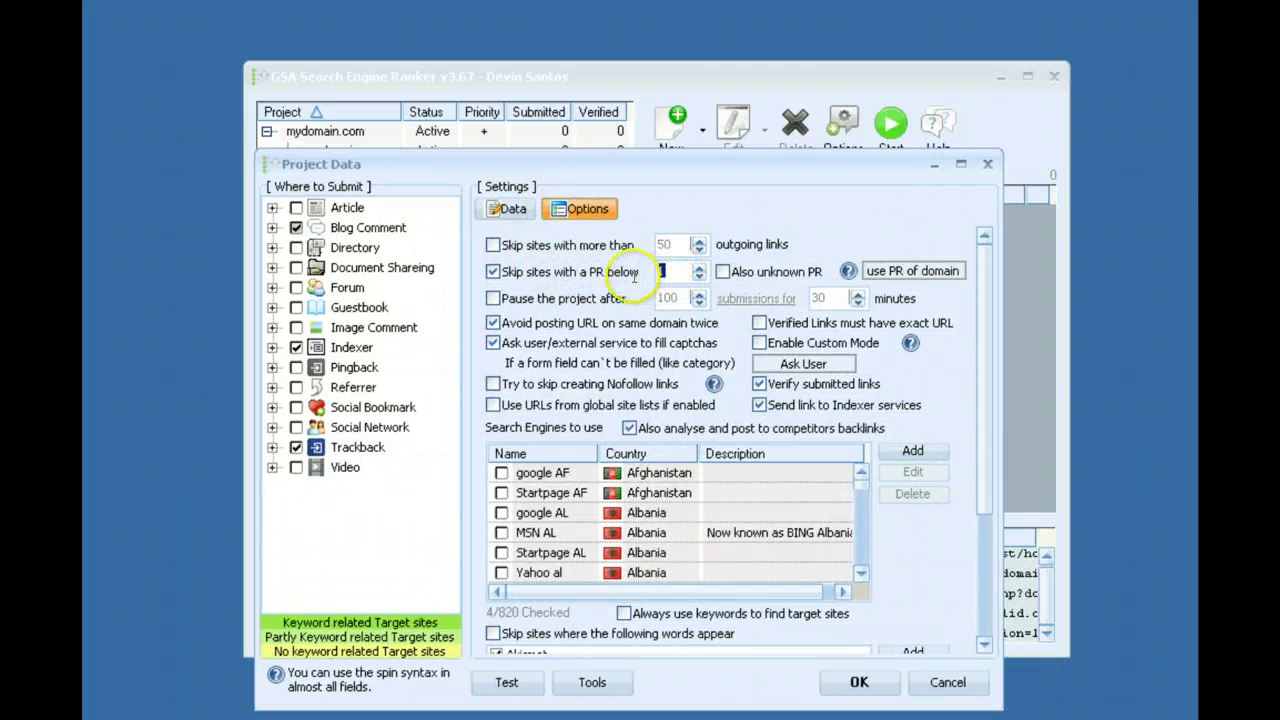
type("3")
left_click(493, 244)
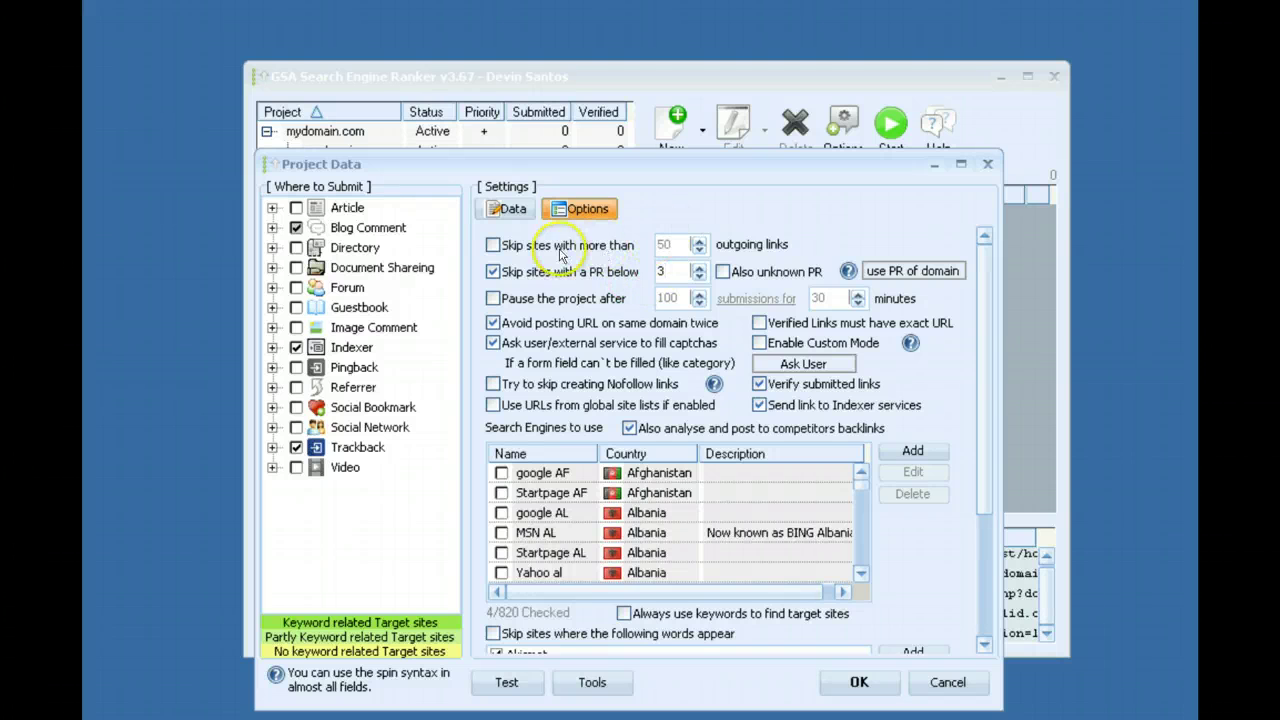
left_click_drag(685, 245, 547, 235)
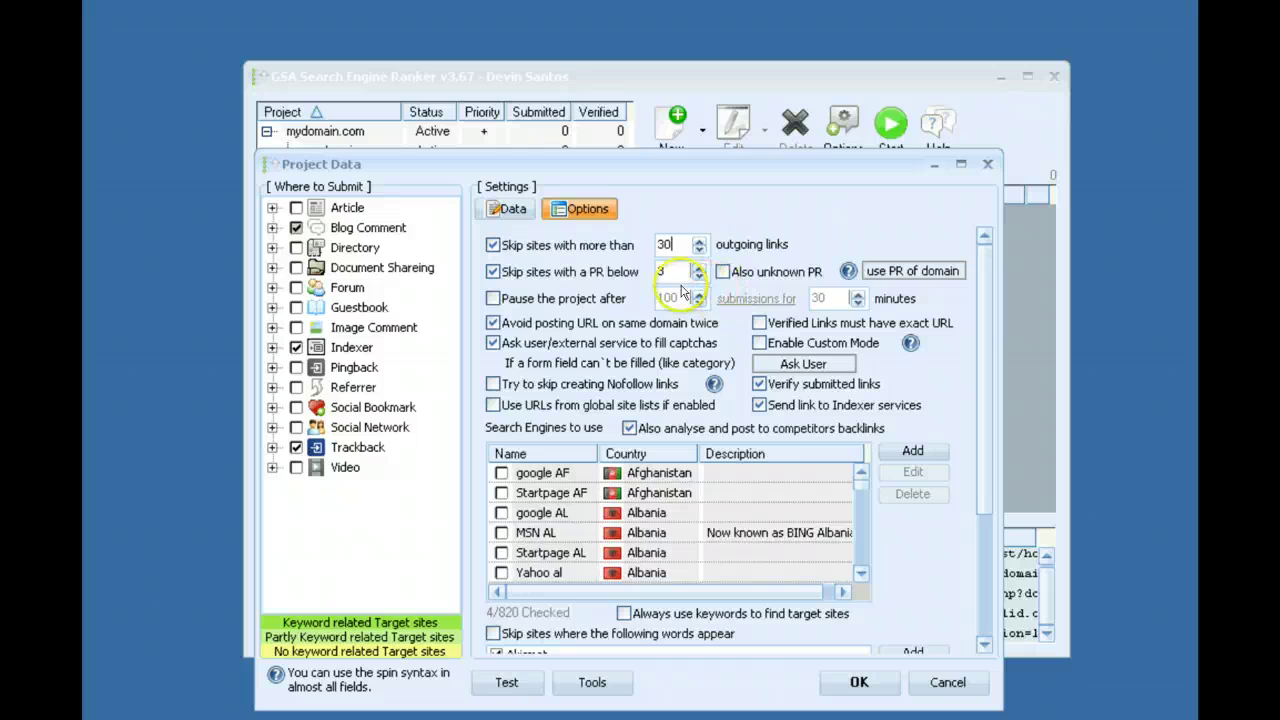
Set the new project's filters to skip sites with a PR below 1 and sites with more than 100 outgoing links.
left_click_drag(682, 170, 695, 141)
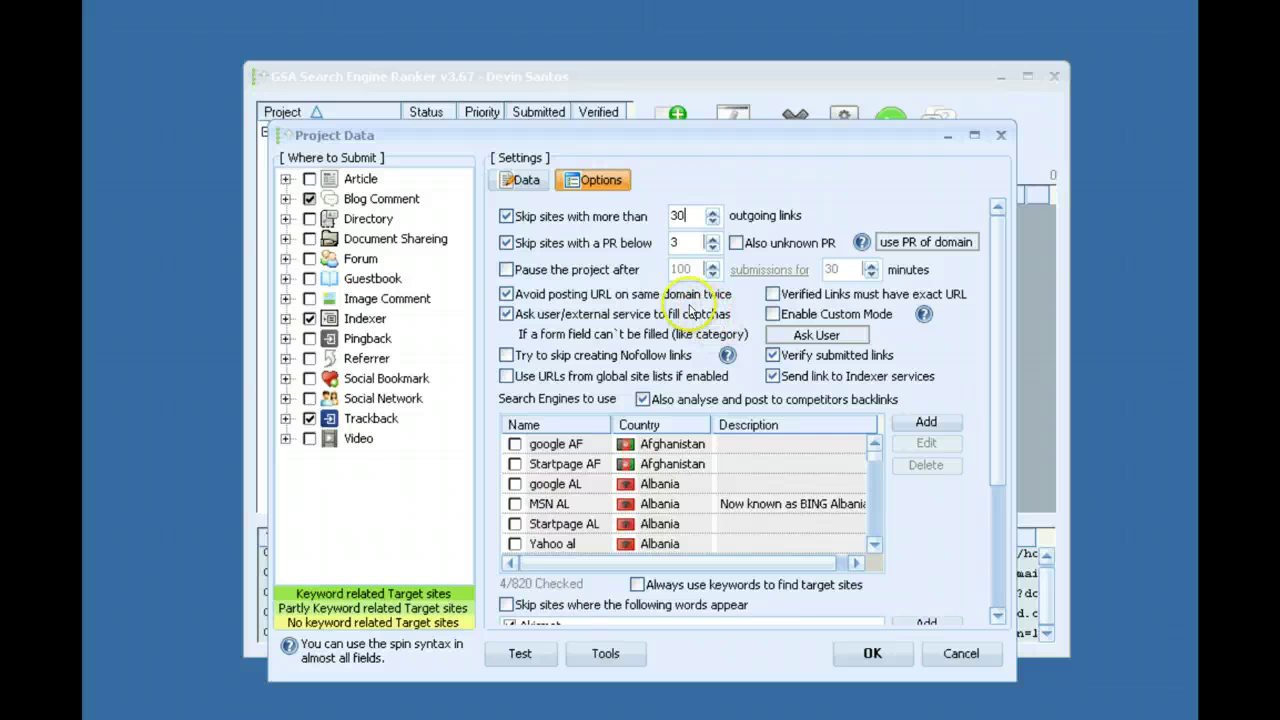
double_click(677, 242)
type("1")
double_click(677, 215)
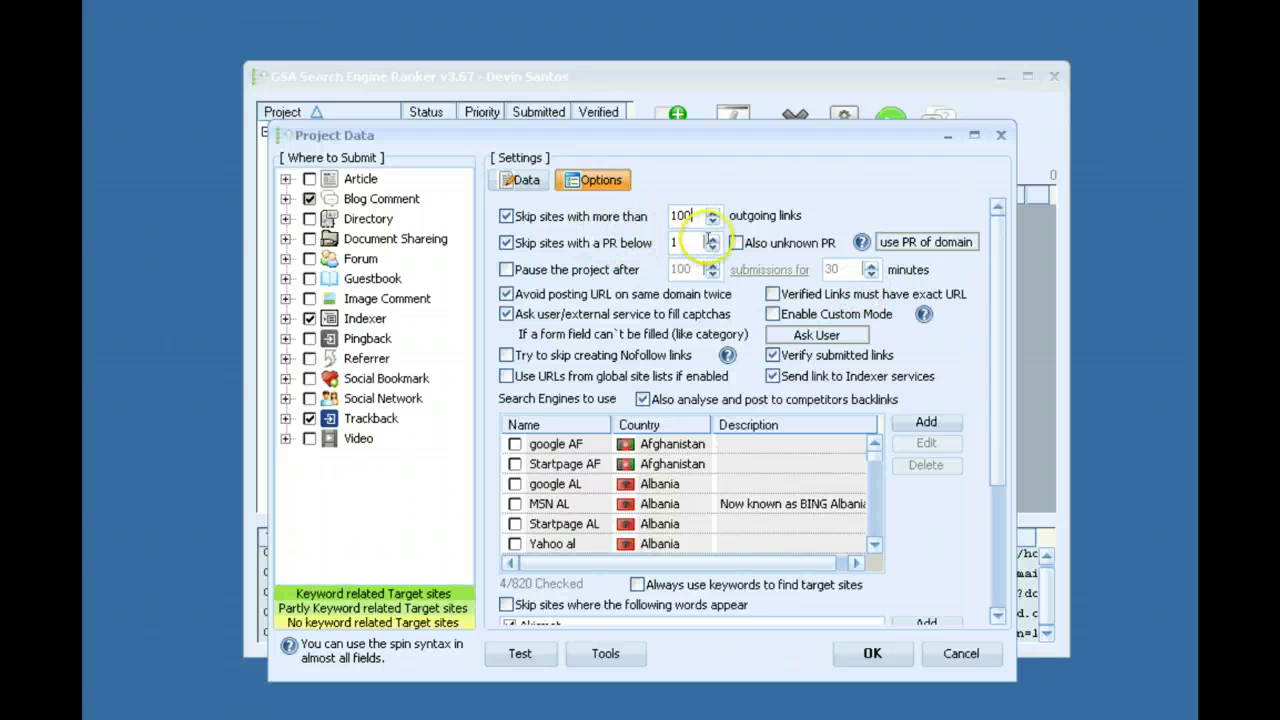
Change the filters to skip sites with a PR below 2 or more than 50 outgoing links, and discard the new project.
left_click_drag(612, 136, 620, 92)
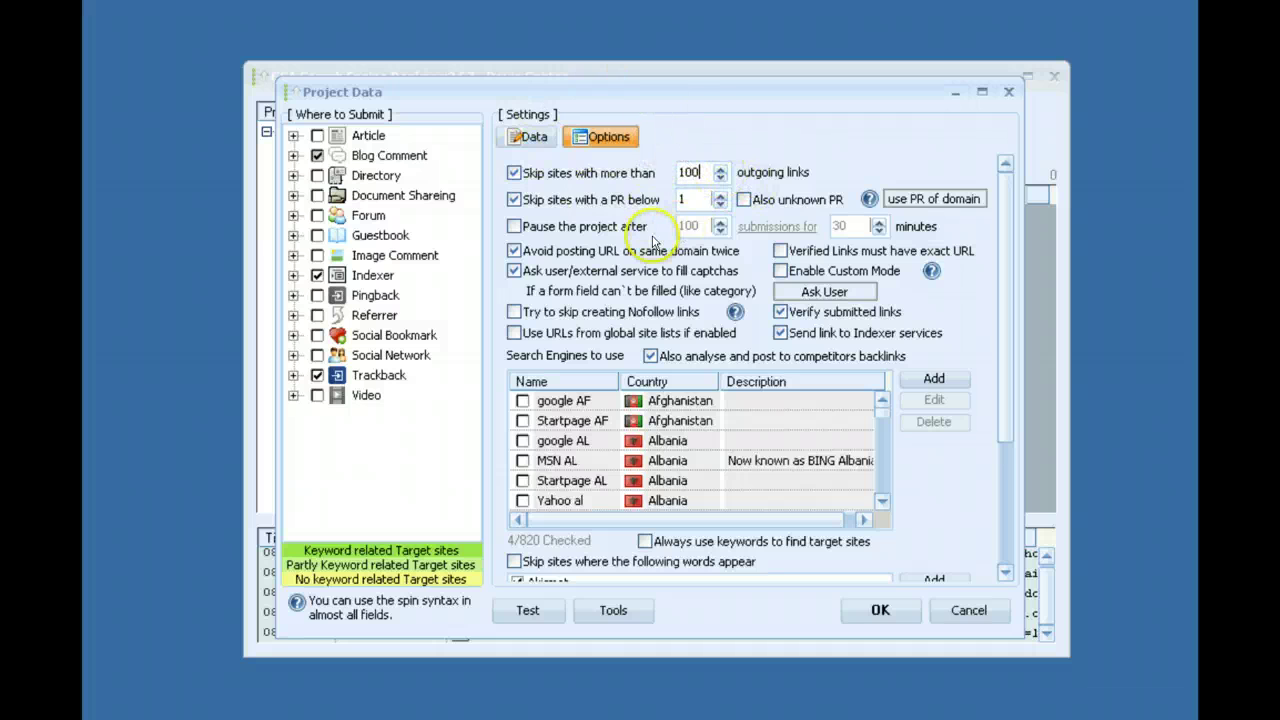
double_click(680, 199)
type("2")
double_click(690, 172)
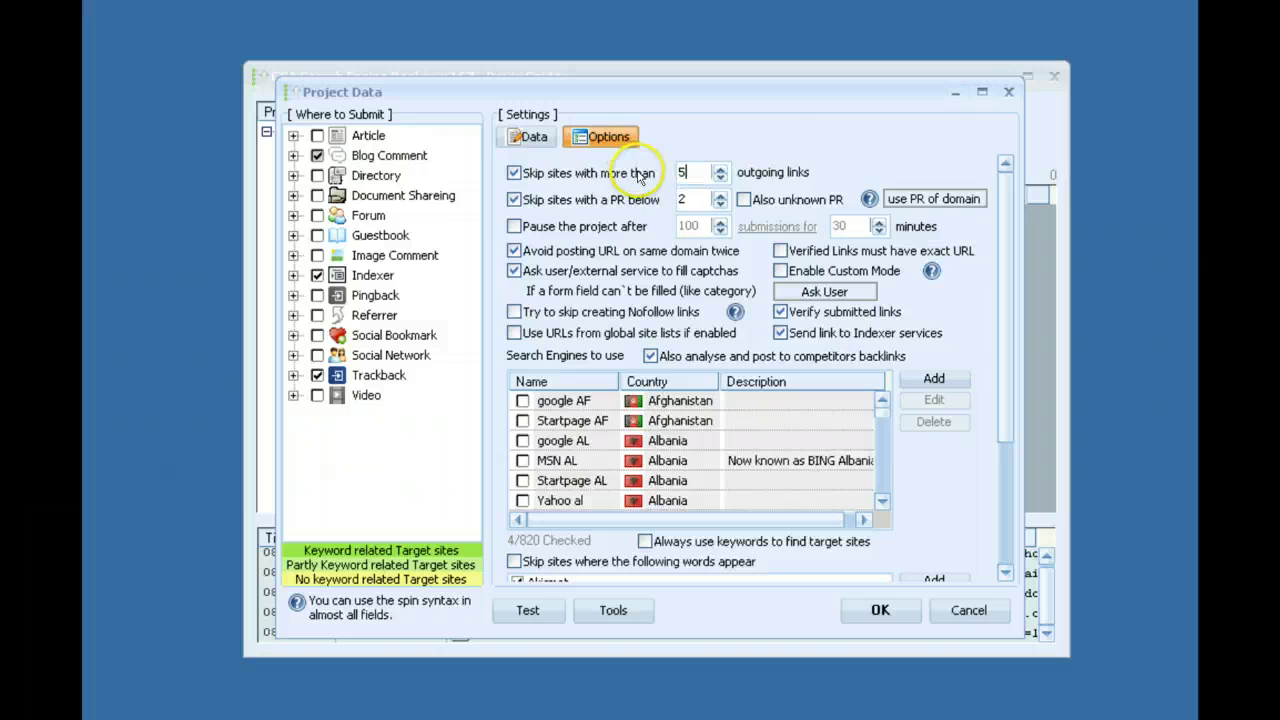
type("50")
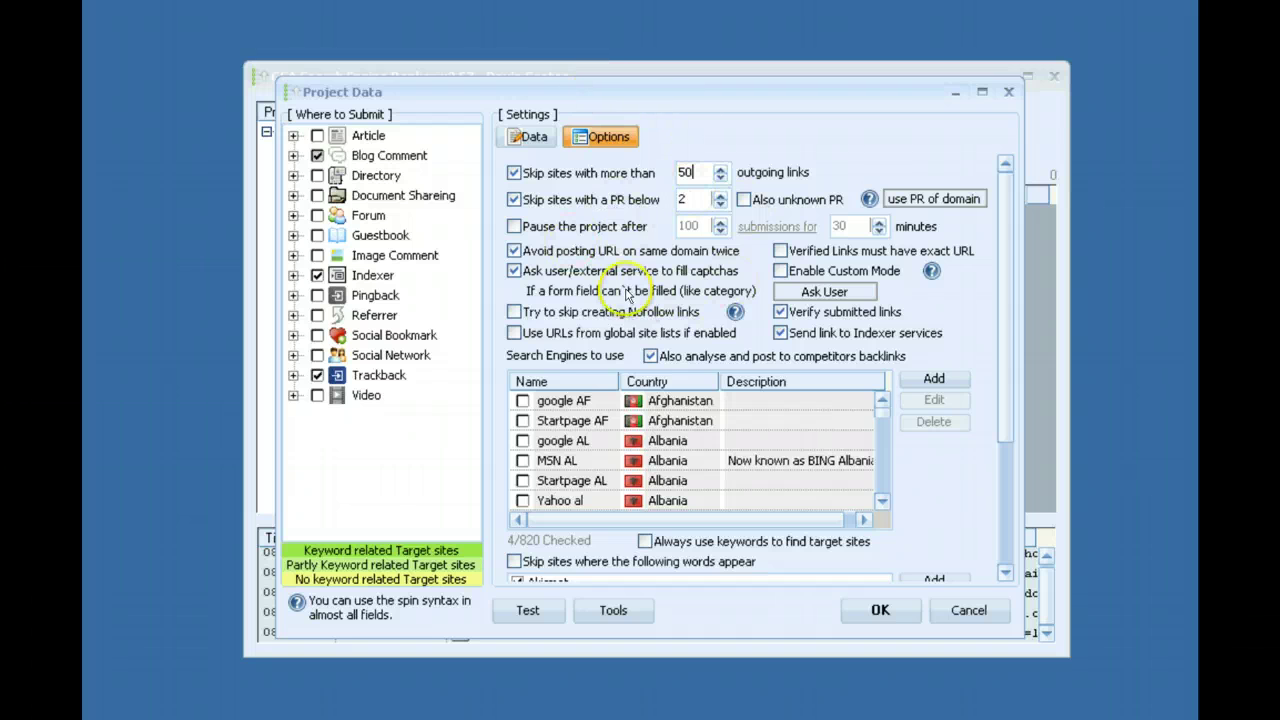
left_click(968, 610)
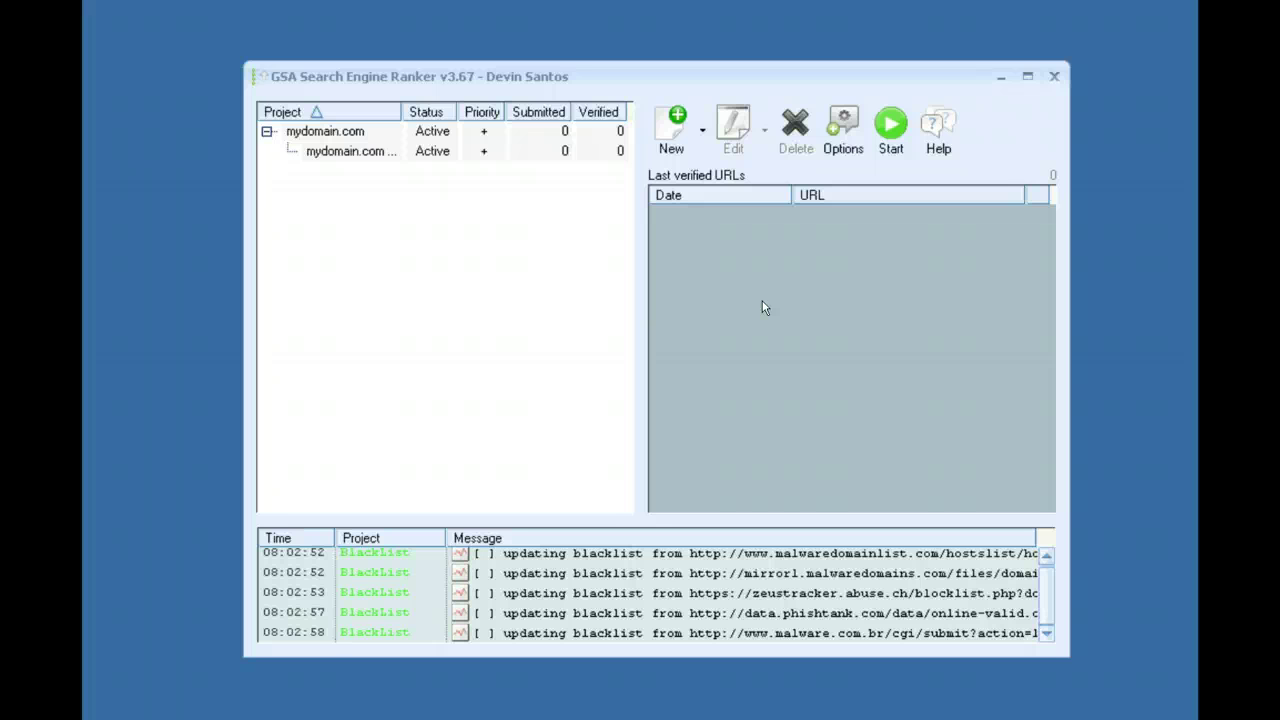
left_click(762, 290)
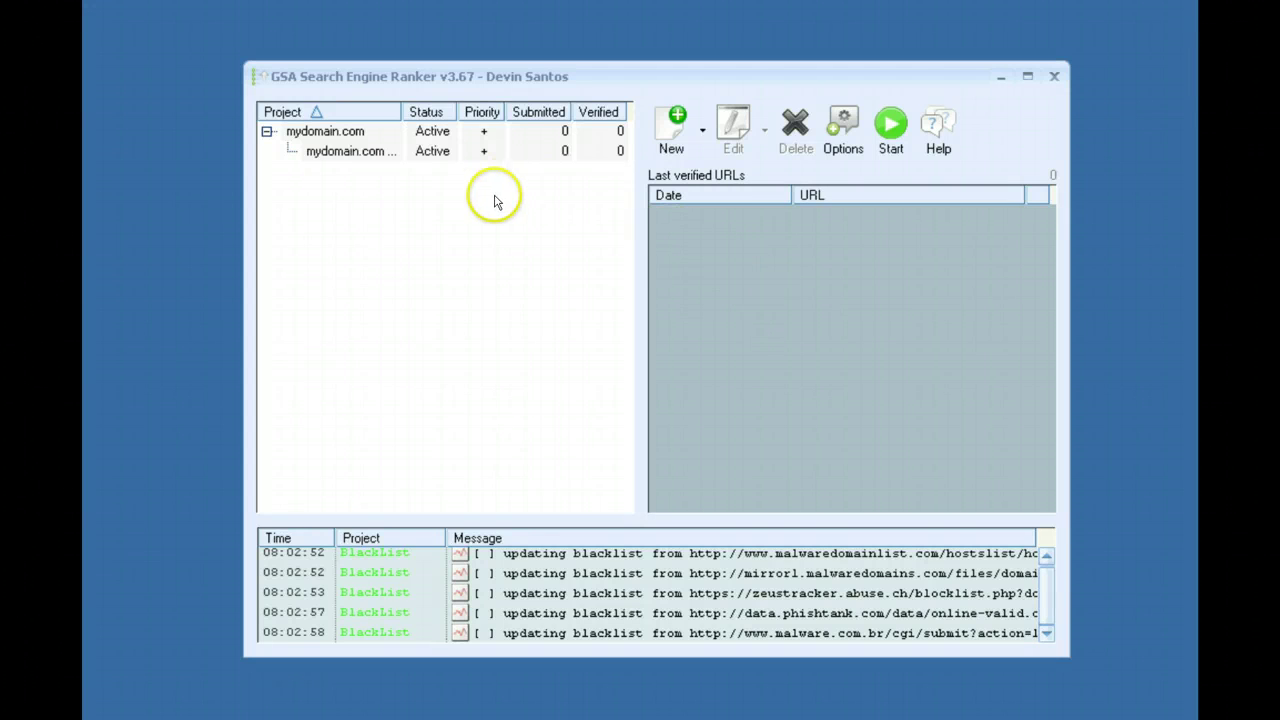